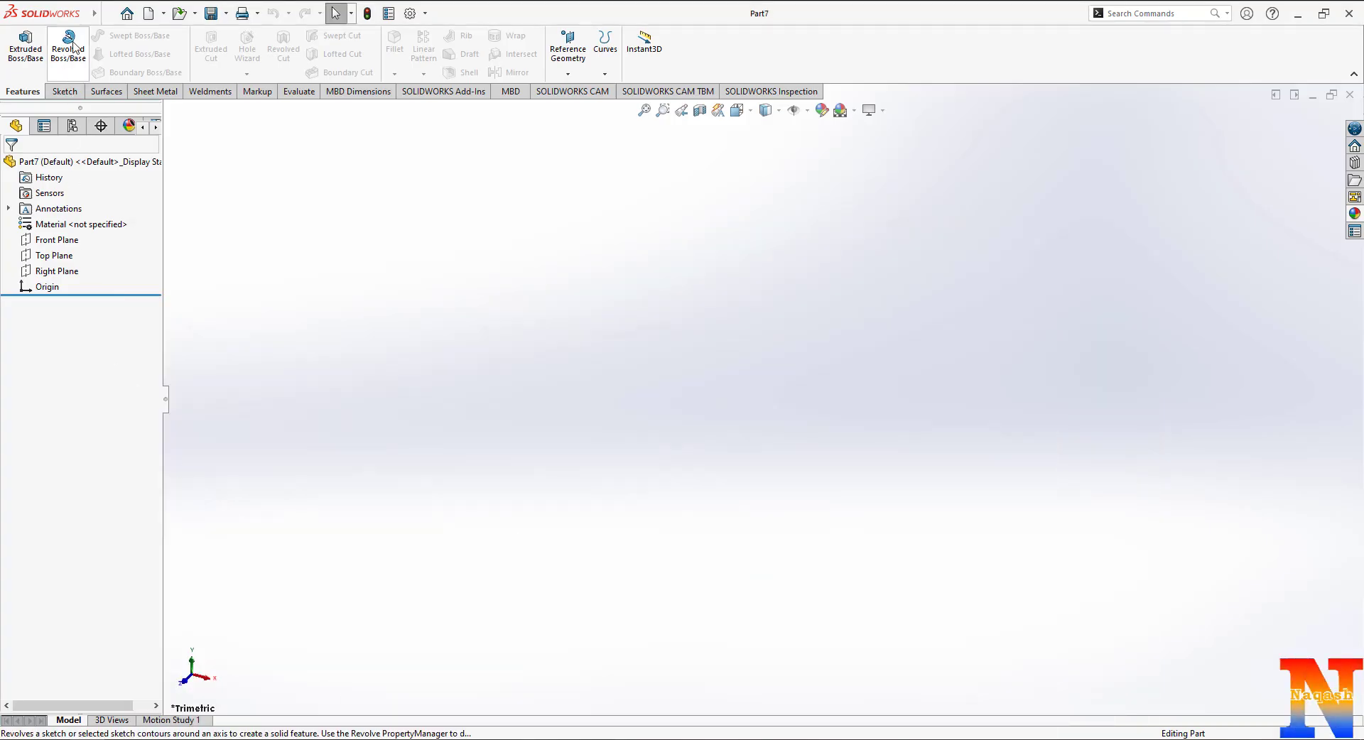
Step: Start a revolved boss on the Top Plane and sketch a horizontal centerline about 40 mm long from the origin
left_click(20, 48)
left_click(502, 384)
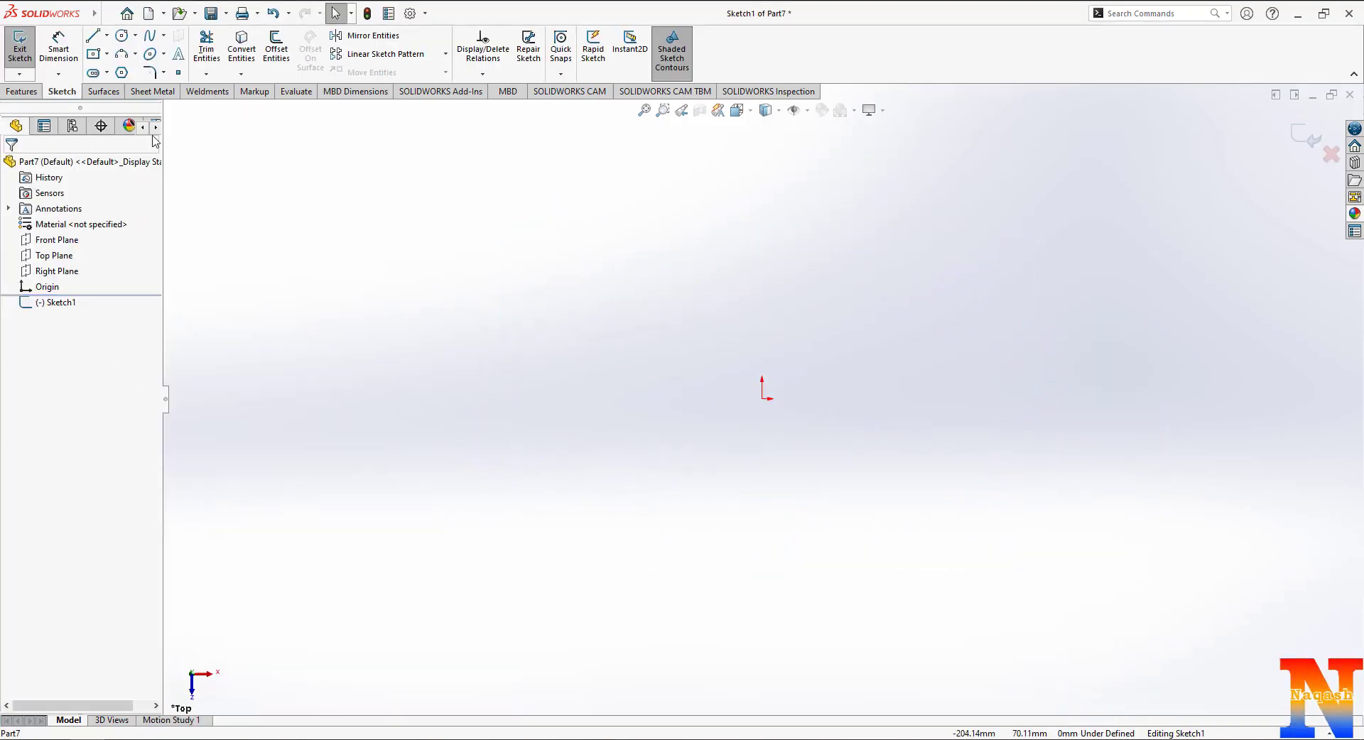
left_click(106, 35)
left_click(121, 67)
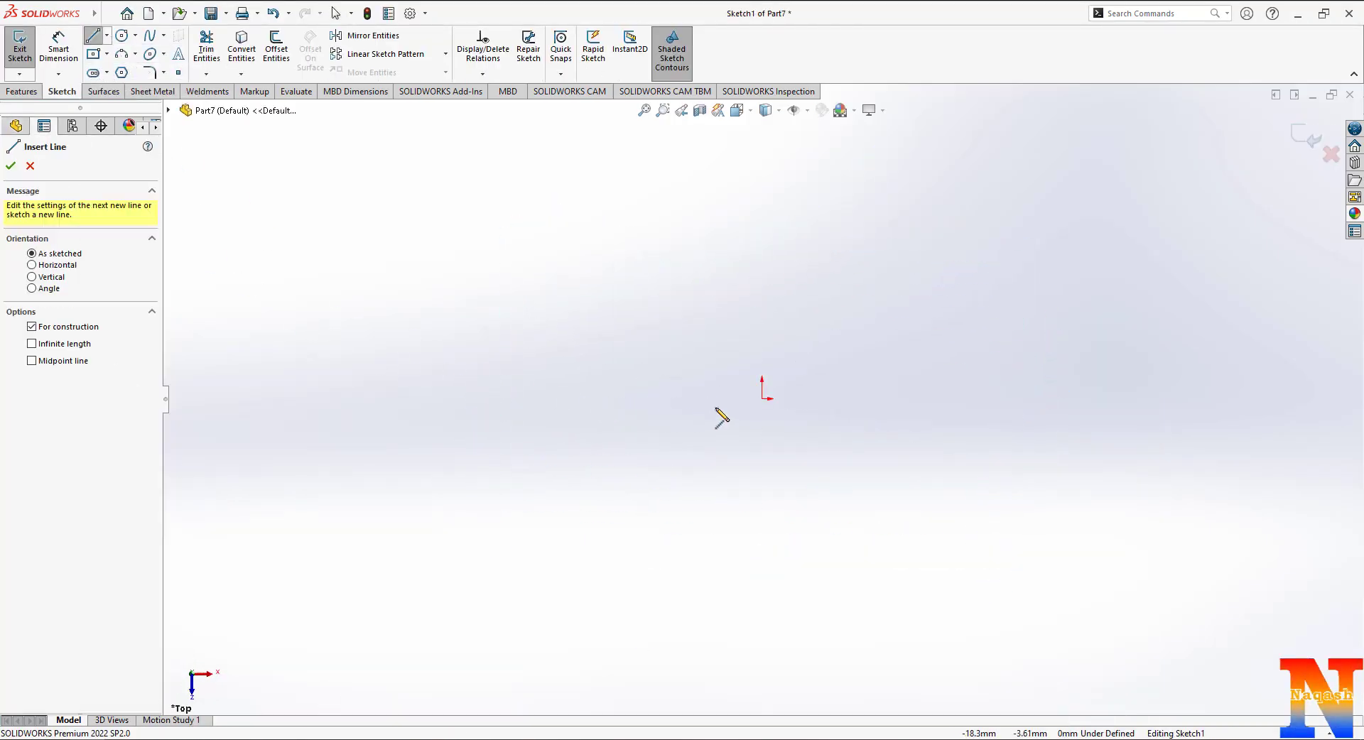
left_click(762, 399)
left_click(872, 399)
right_click(872, 399)
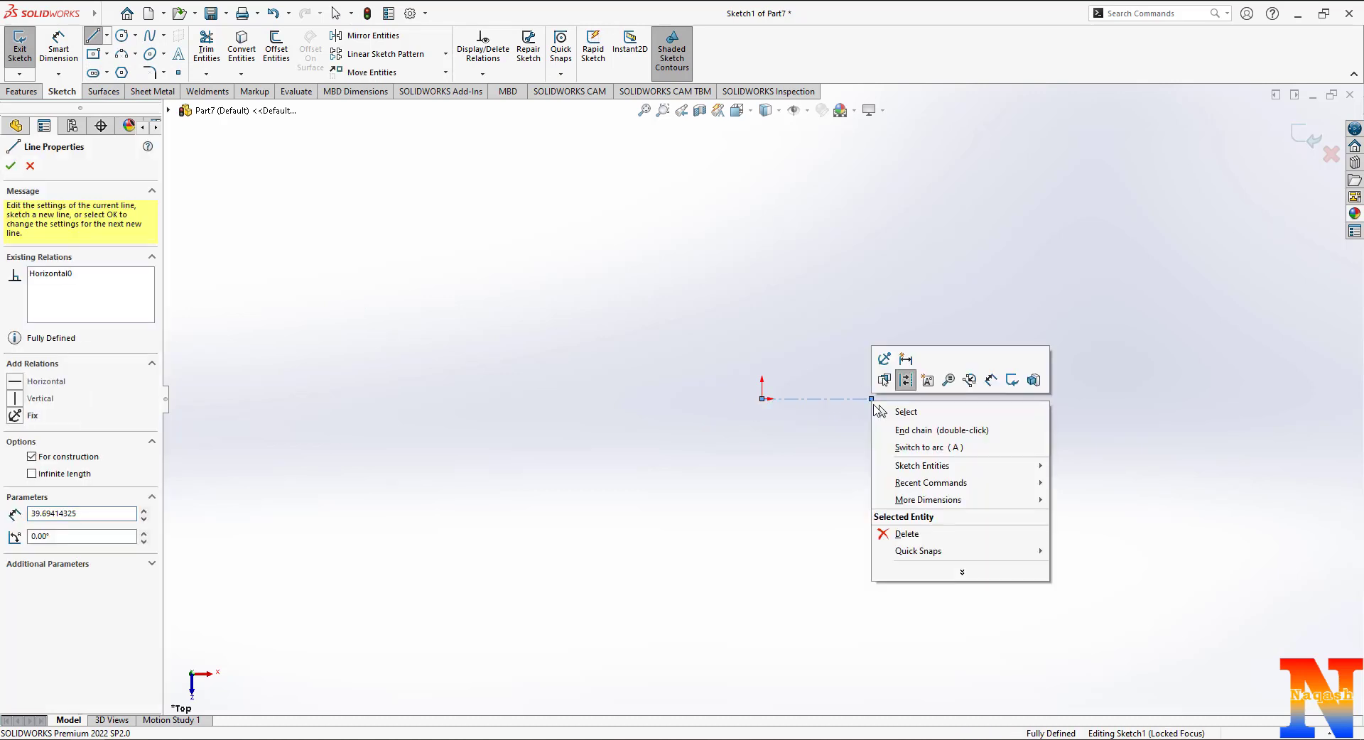
left_click(902, 413)
Step: Sketch a closed wheel half-profile below the centerline, about 40 mm wide and 74 mm deep, with a rectangular recess in its outer side
key("l")
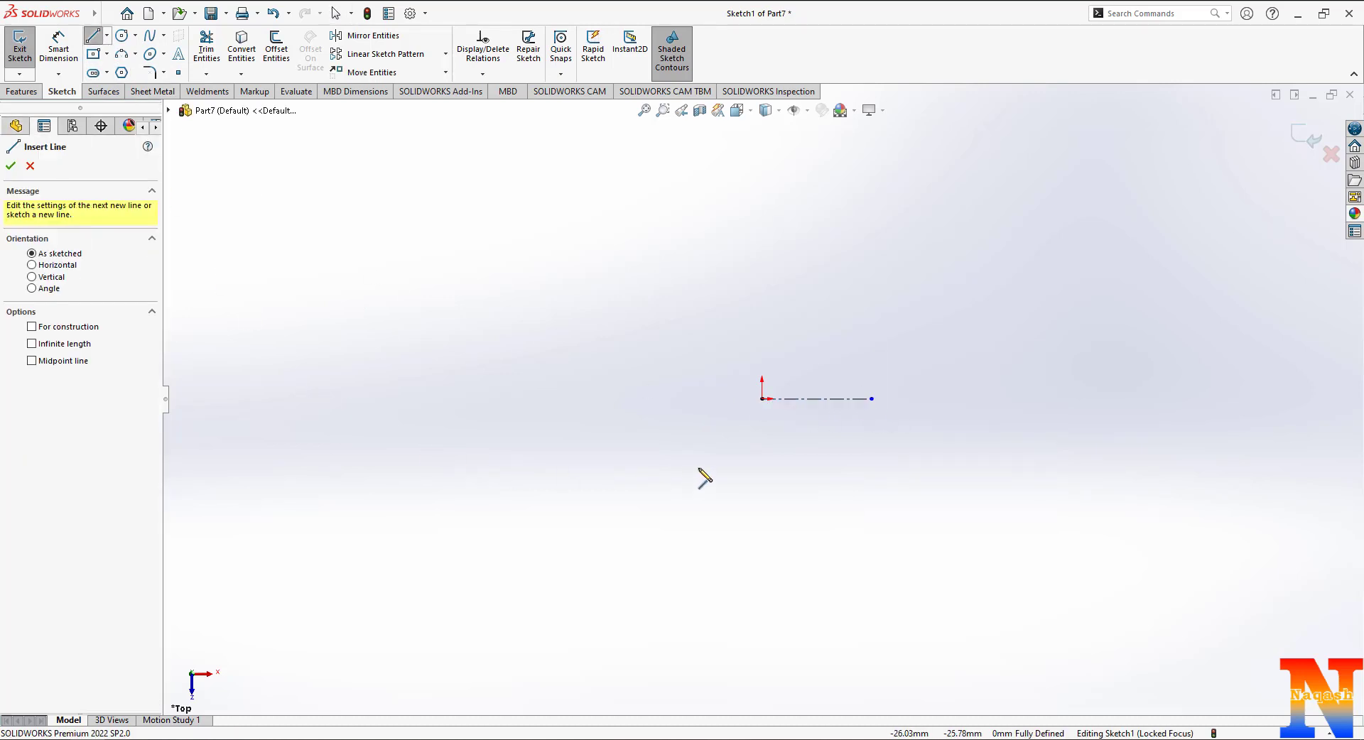
left_click(872, 400)
left_click(871, 448)
left_click(852, 448)
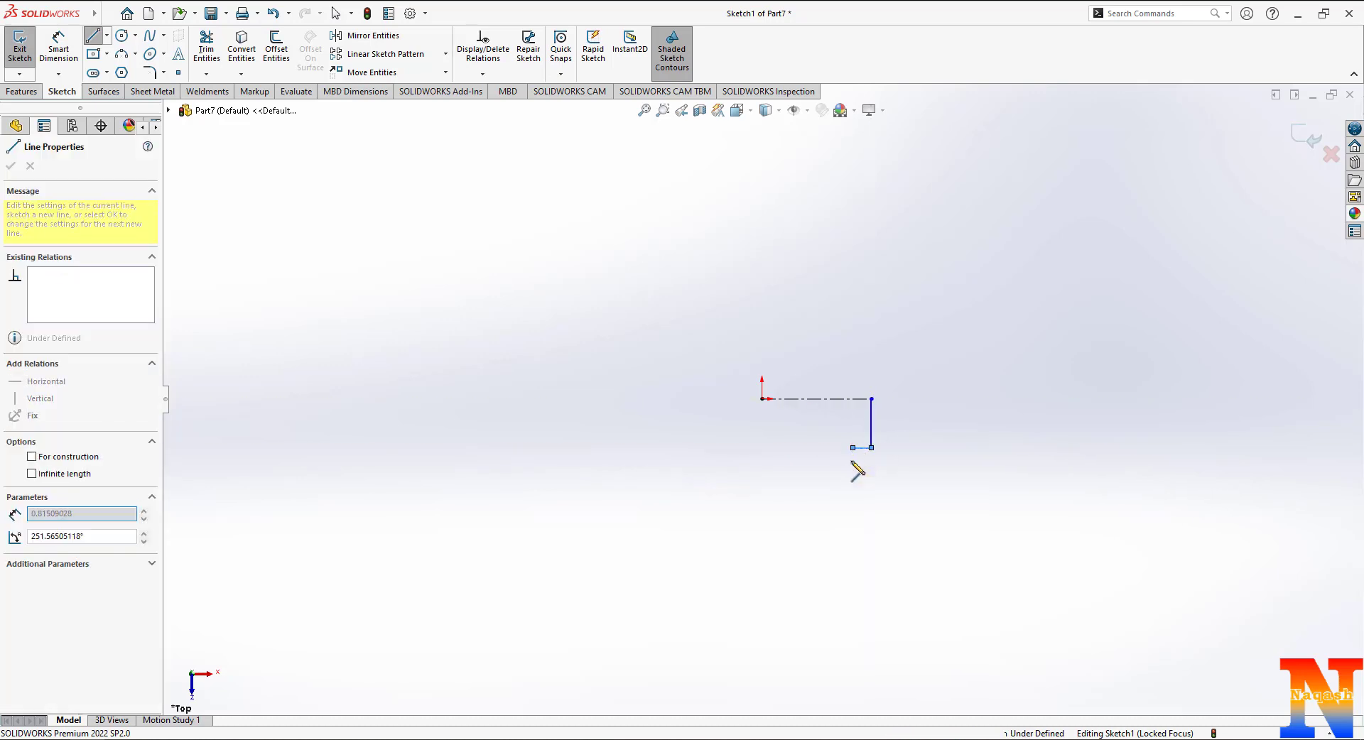
left_click(853, 563)
left_click(872, 562)
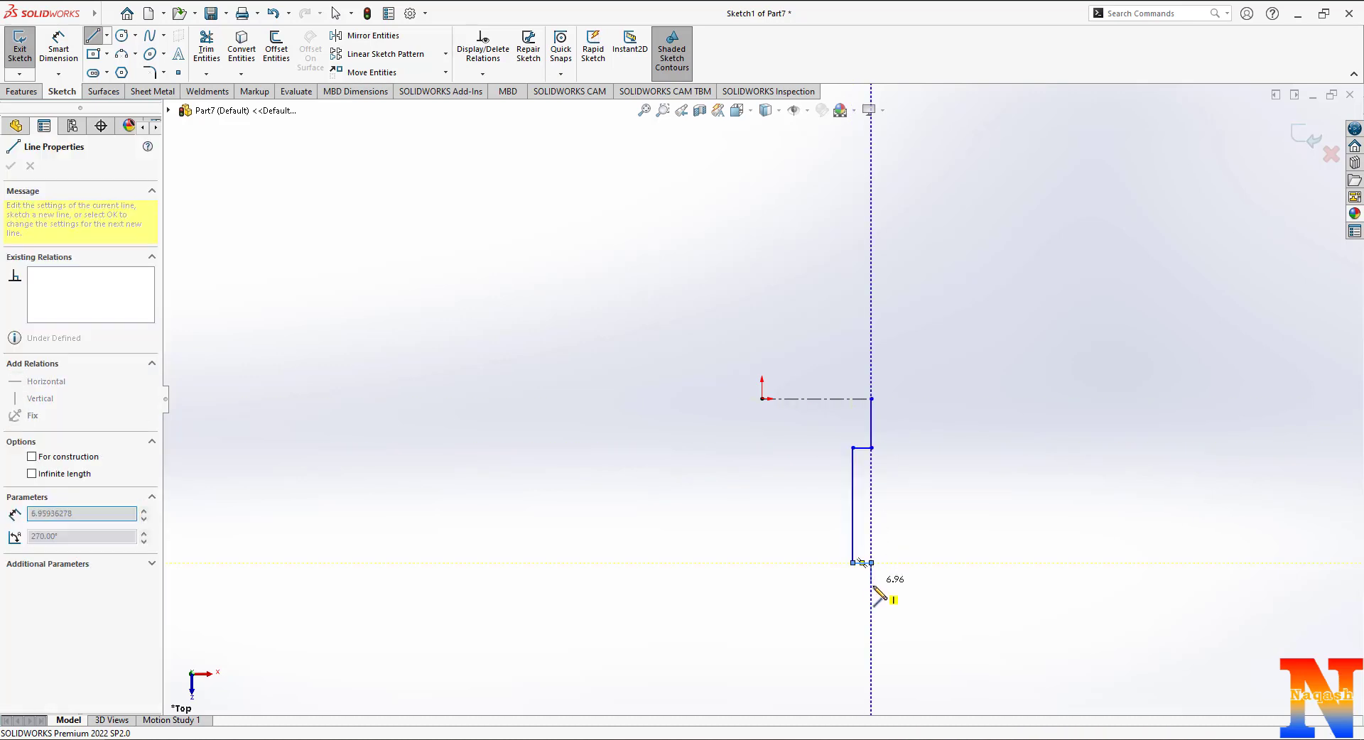
left_click(872, 602)
left_click(762, 602)
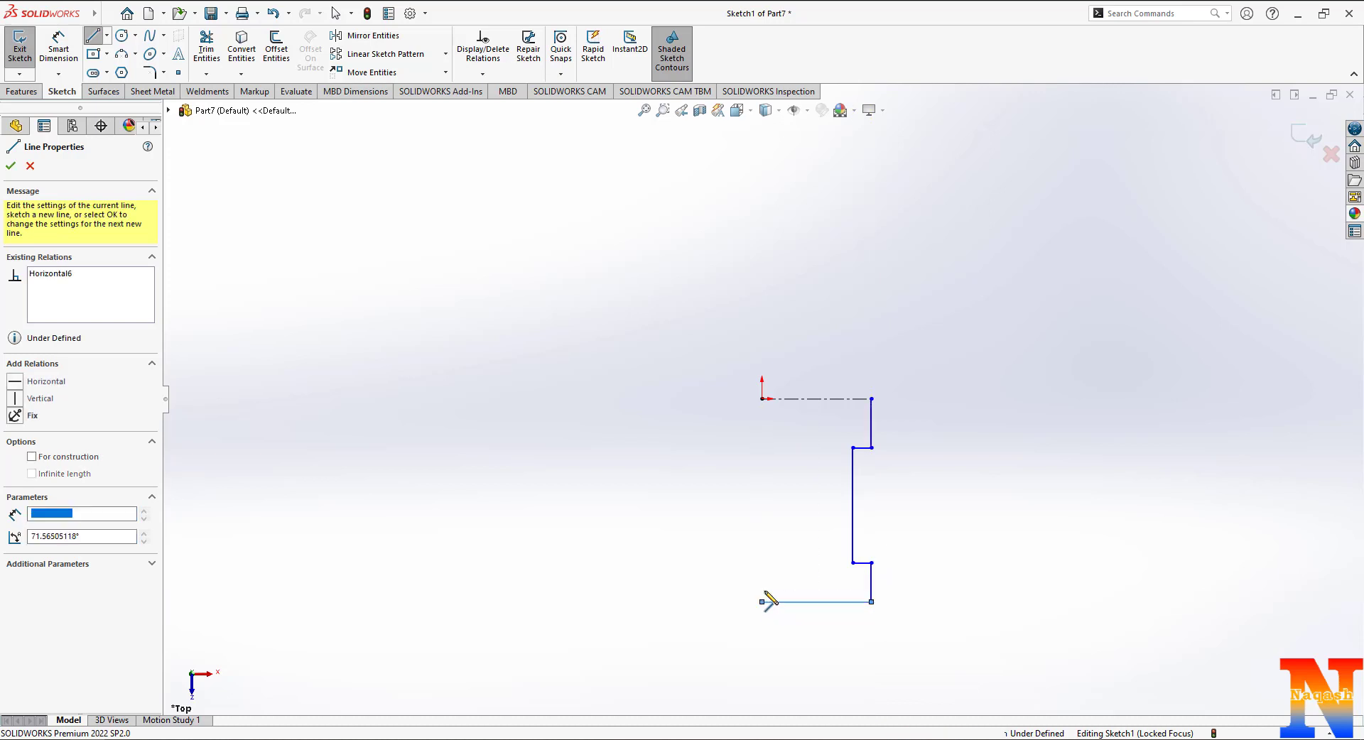
left_click(763, 399)
key("Escape")
Step: Convert the profile's vertical line through the origin into construction geometry
left_click(763, 441)
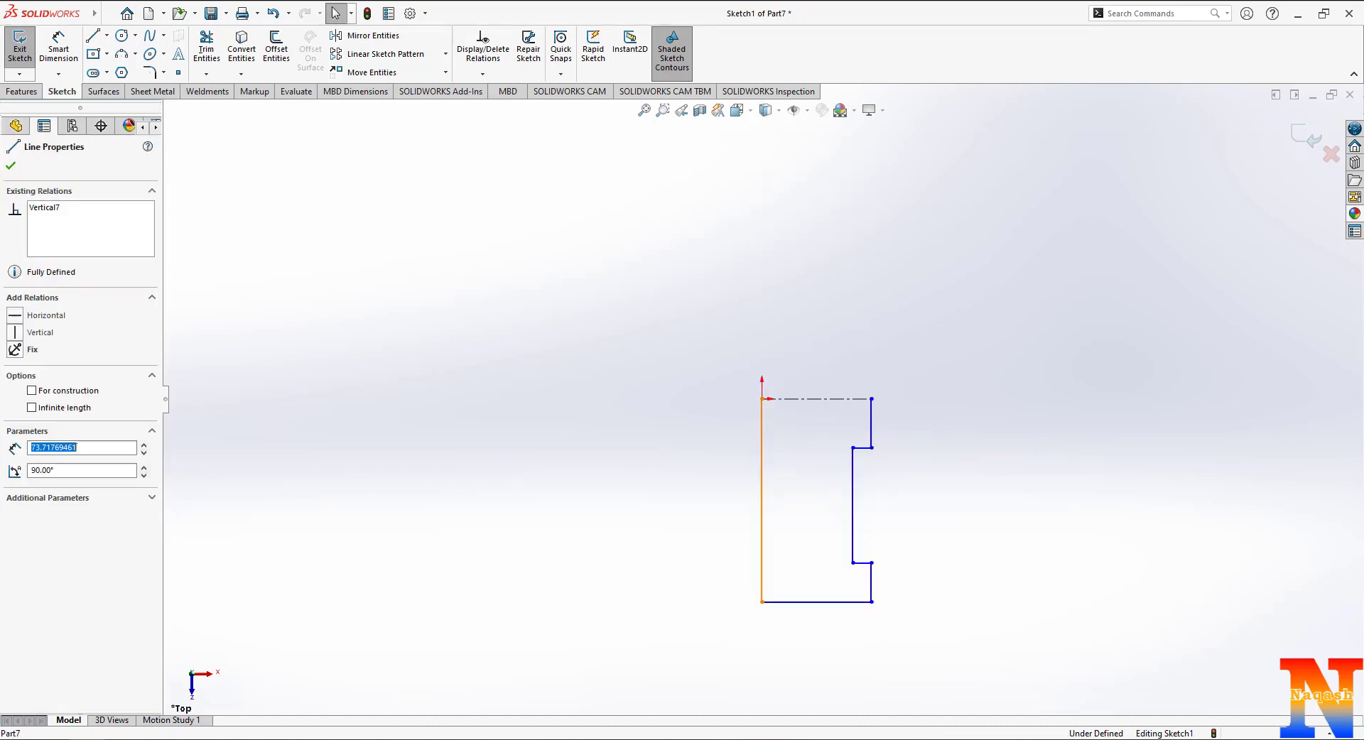
left_click(818, 408)
left_click(787, 452)
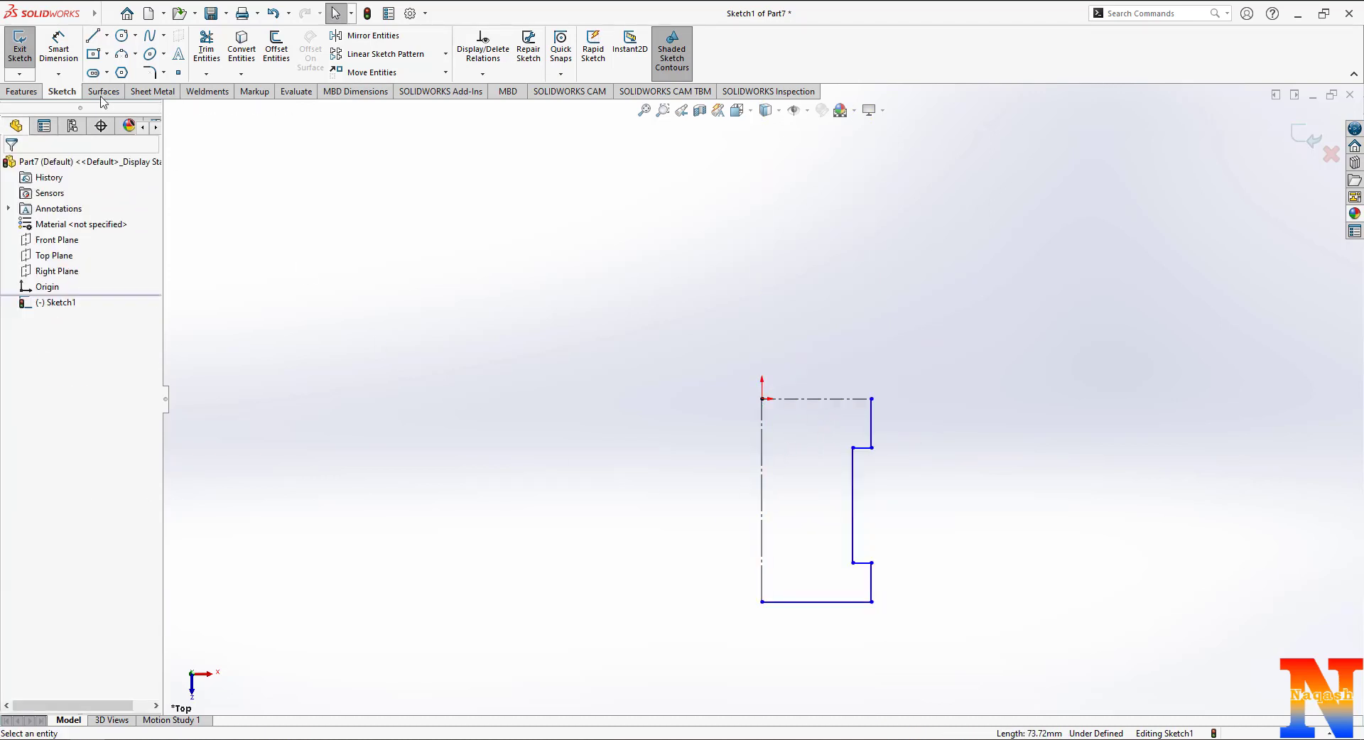
Step: Add a 99 mm diameter dimension between the profile's bottom line and the horizontal centerline
left_click(58, 58)
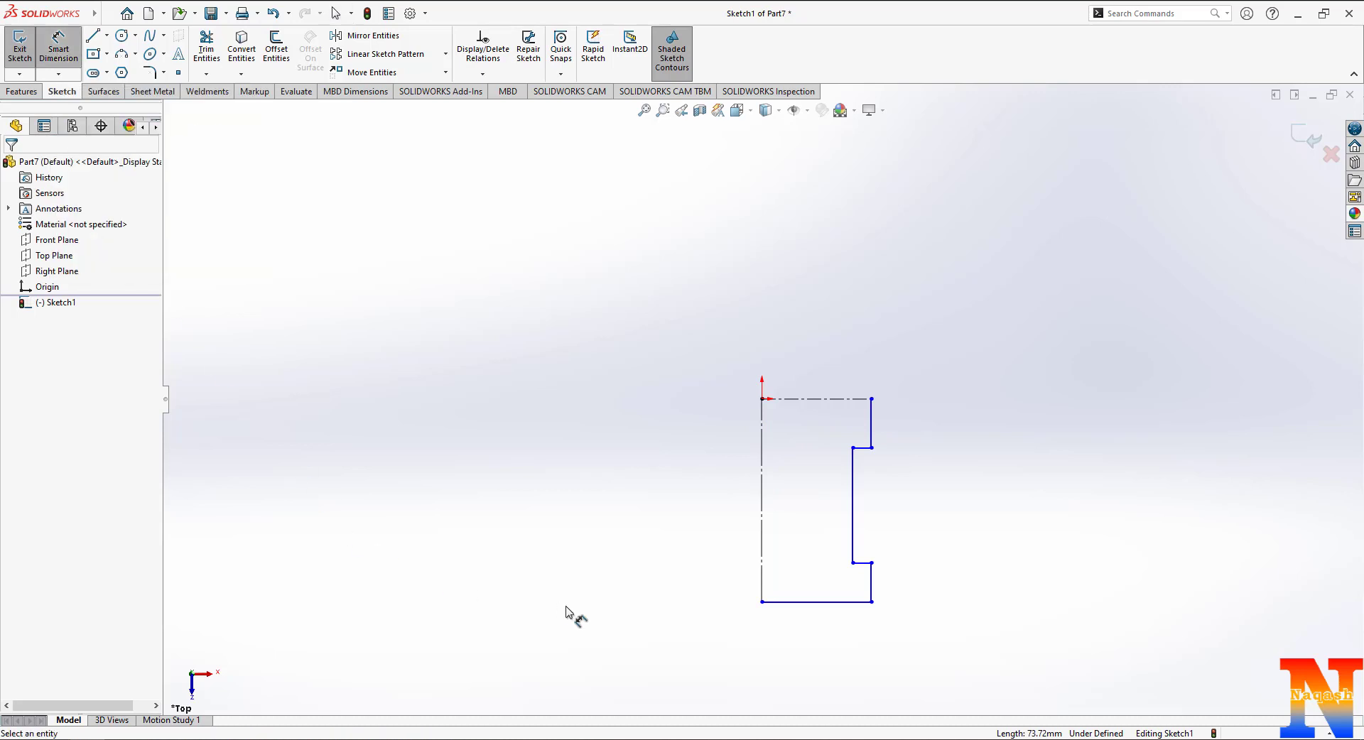
left_click(796, 603)
left_click(817, 399)
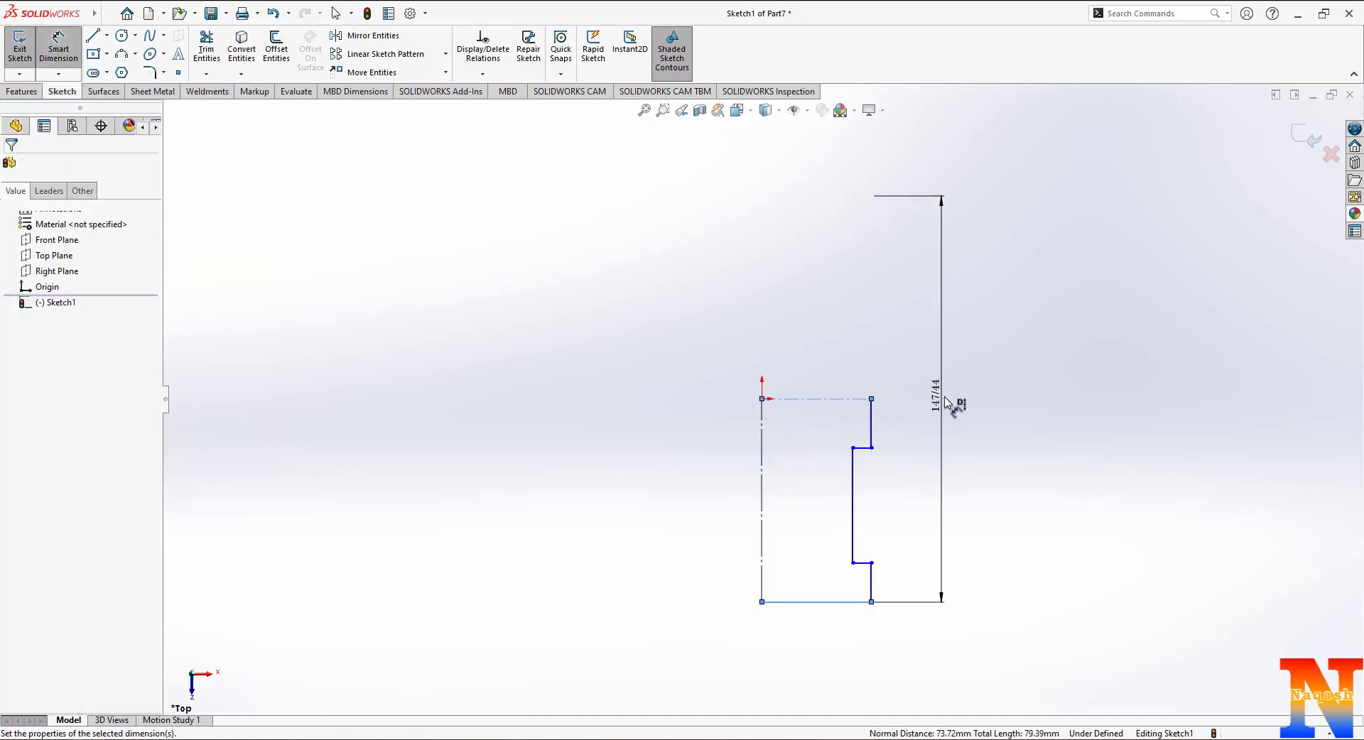
left_click(945, 403)
type("99")
key("Return")
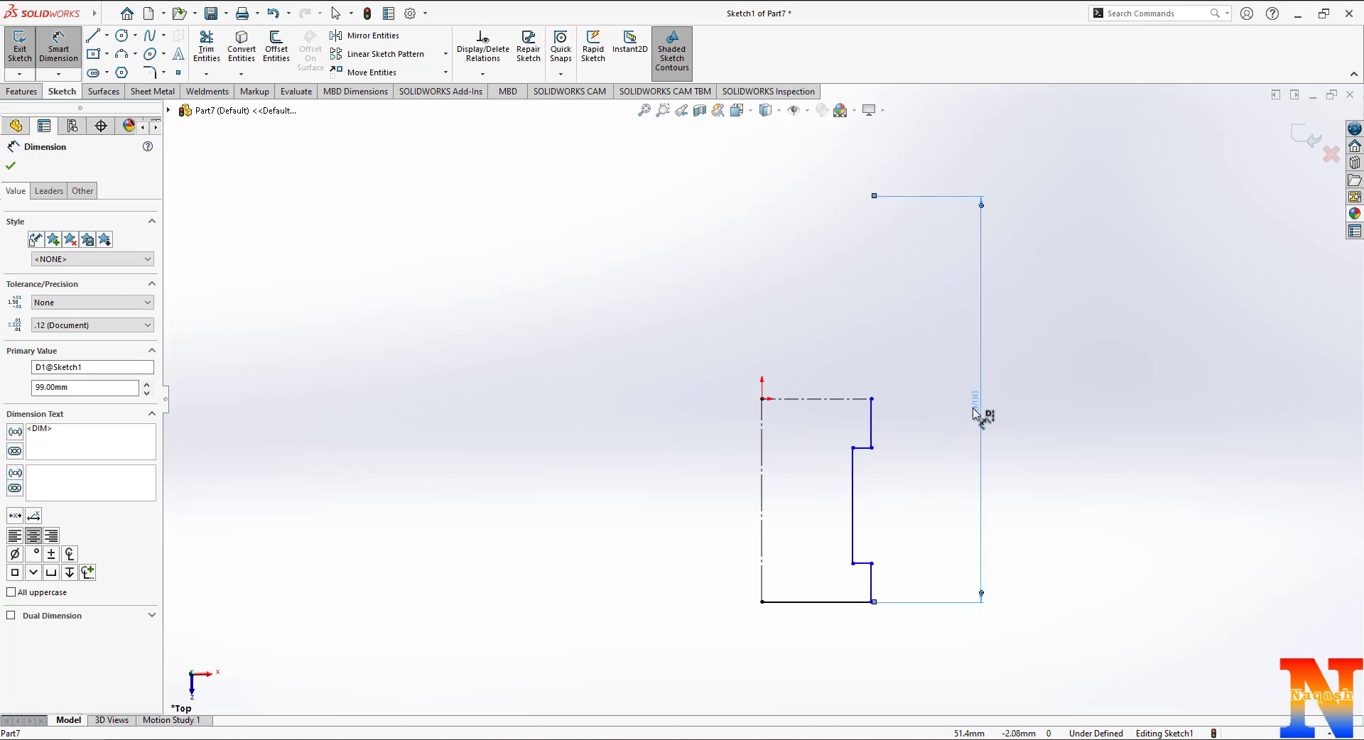
Step: Dimension the recess edges as diameters about the horizontal centerline, 22 mm for the inner edge and 66 mm for the outer edge
left_click(869, 447)
left_click(860, 399)
left_click(950, 403)
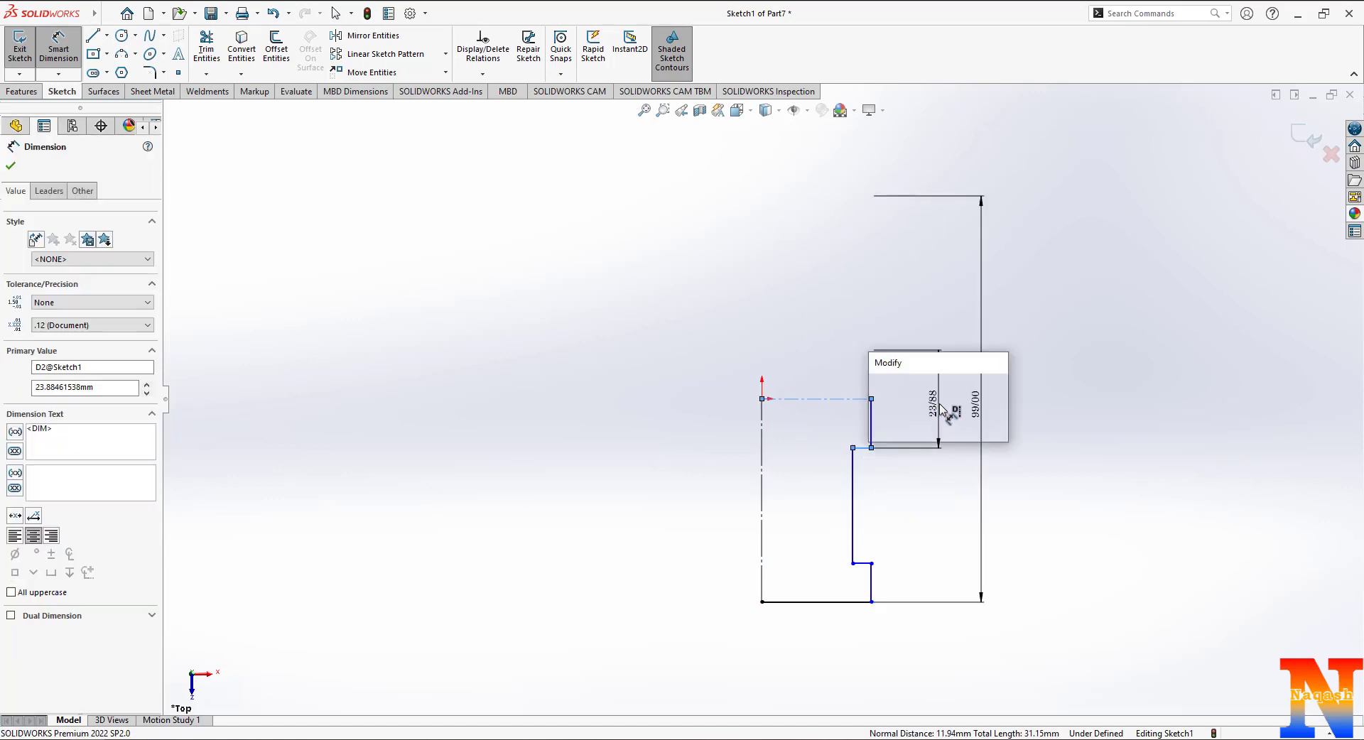
type("22")
key("Return")
left_click(863, 563)
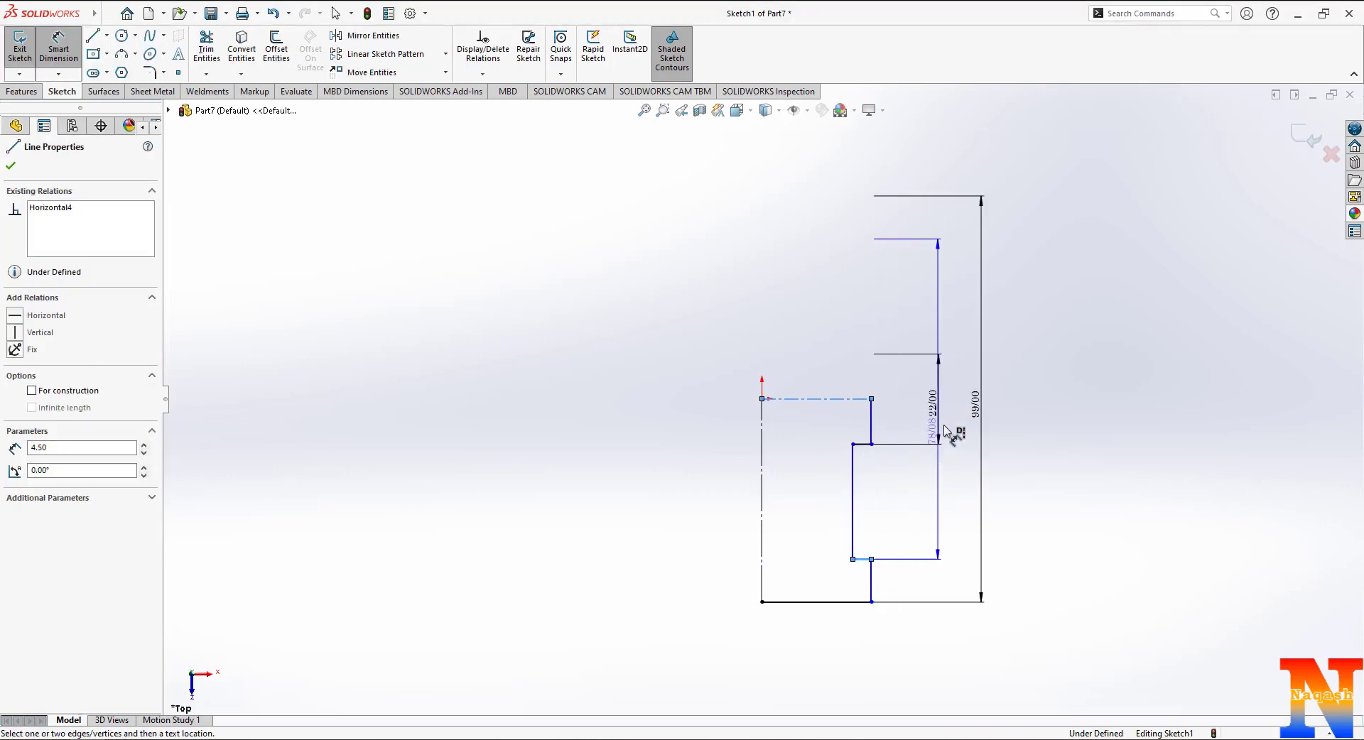
left_click(967, 406)
type("66")
key("Return")
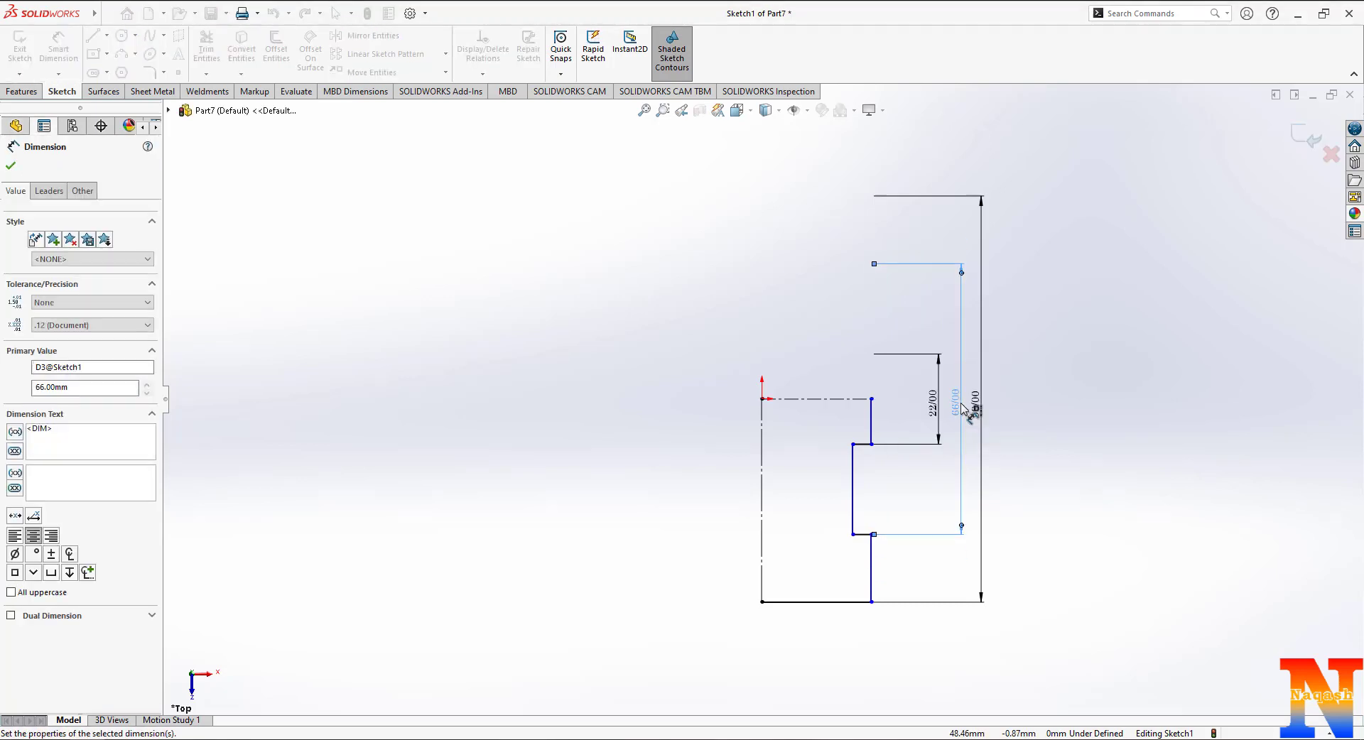
Step: Add doubled width dimensions about the vertical centerline, 33 mm for the hub's side line and 25 mm for the recessed line
left_click(871, 427)
left_click(763, 426)
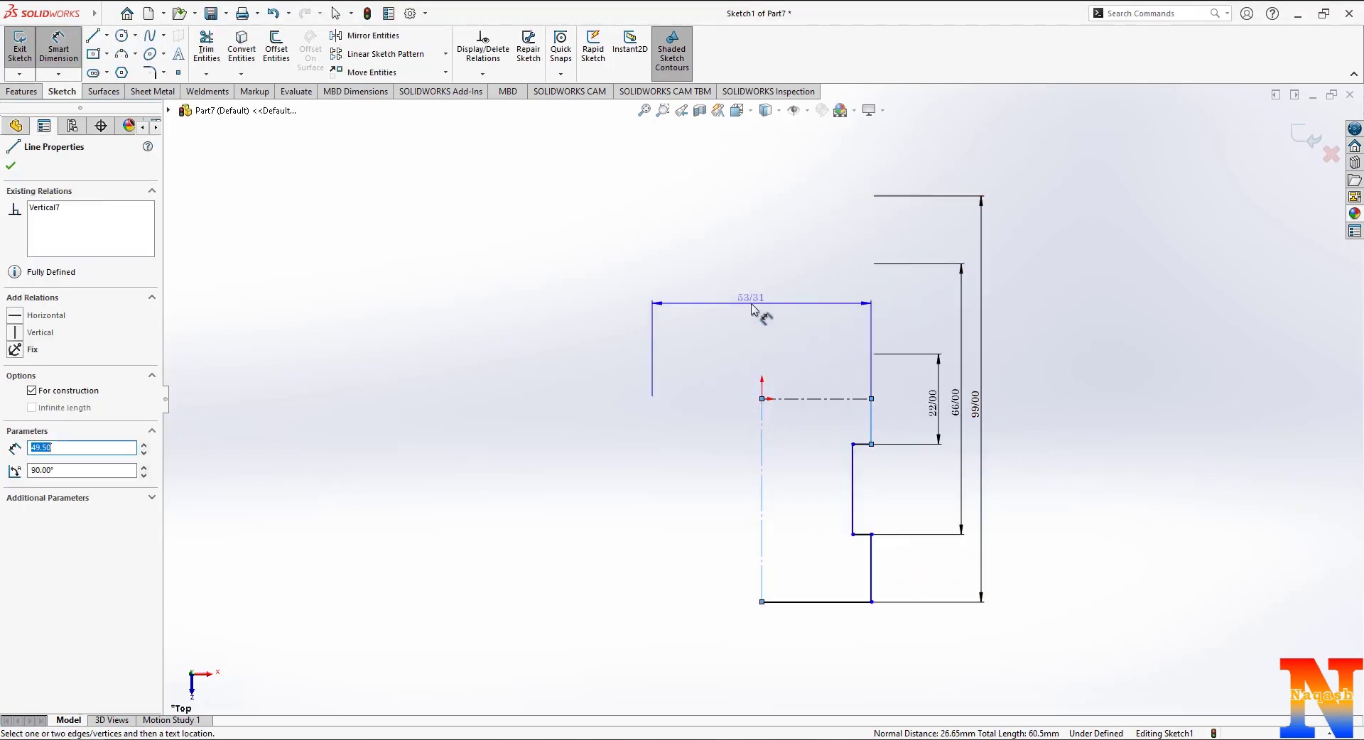
left_click(752, 308)
type("33")
key("Return")
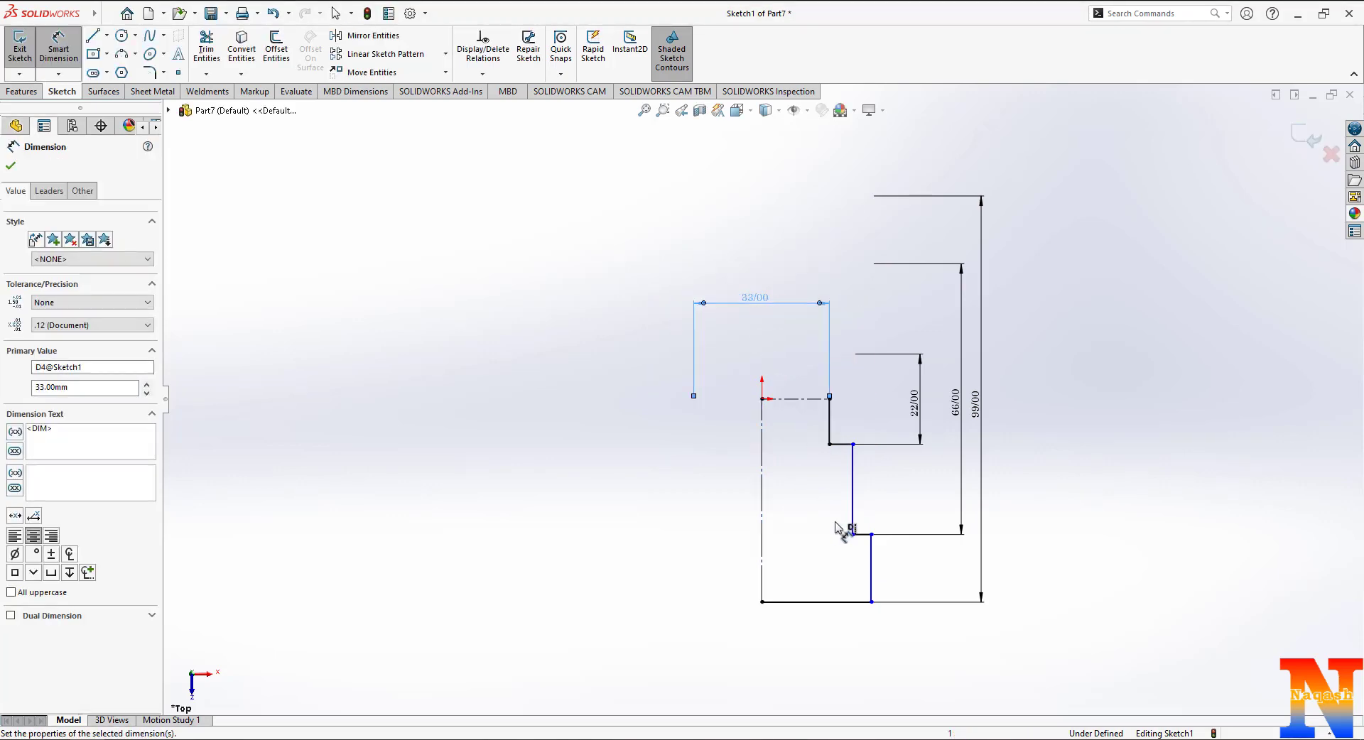
left_click(851, 503)
left_click(762, 469)
left_click(767, 326)
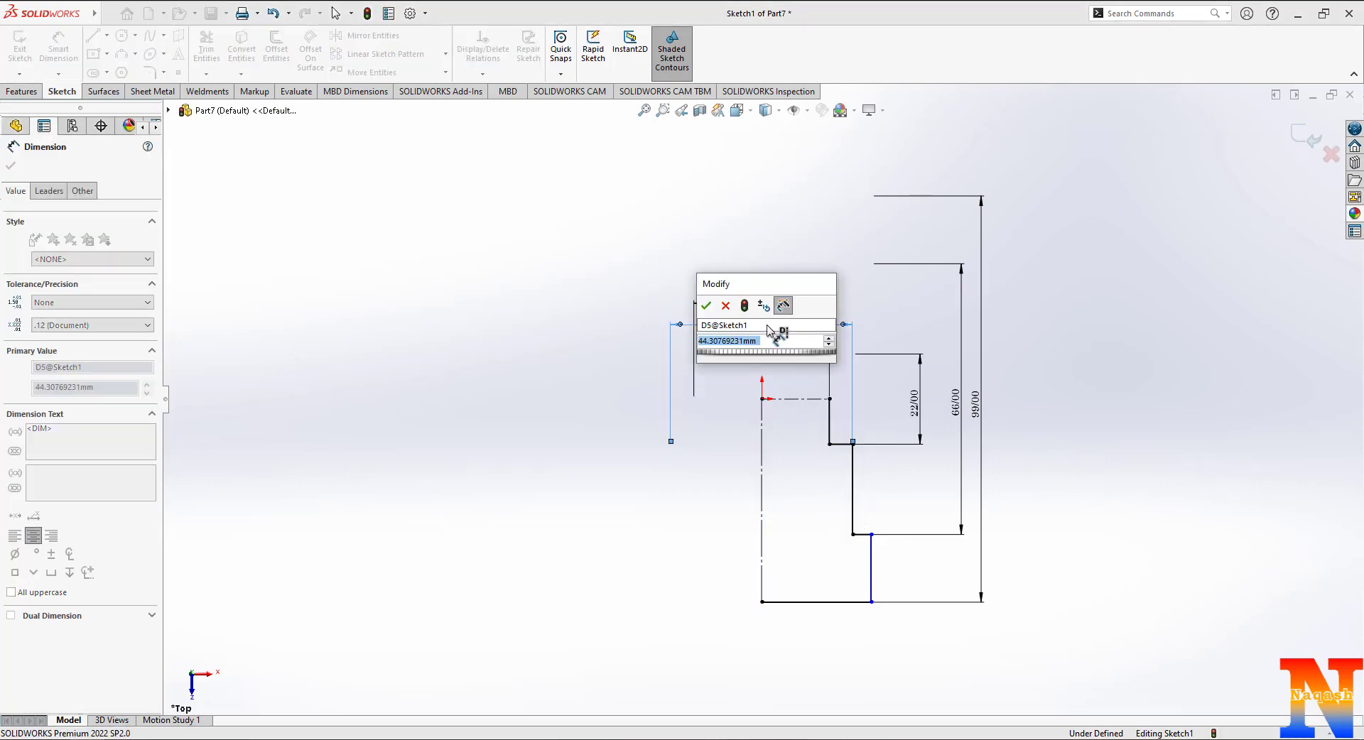
type("44")
key("Return")
key("Escape")
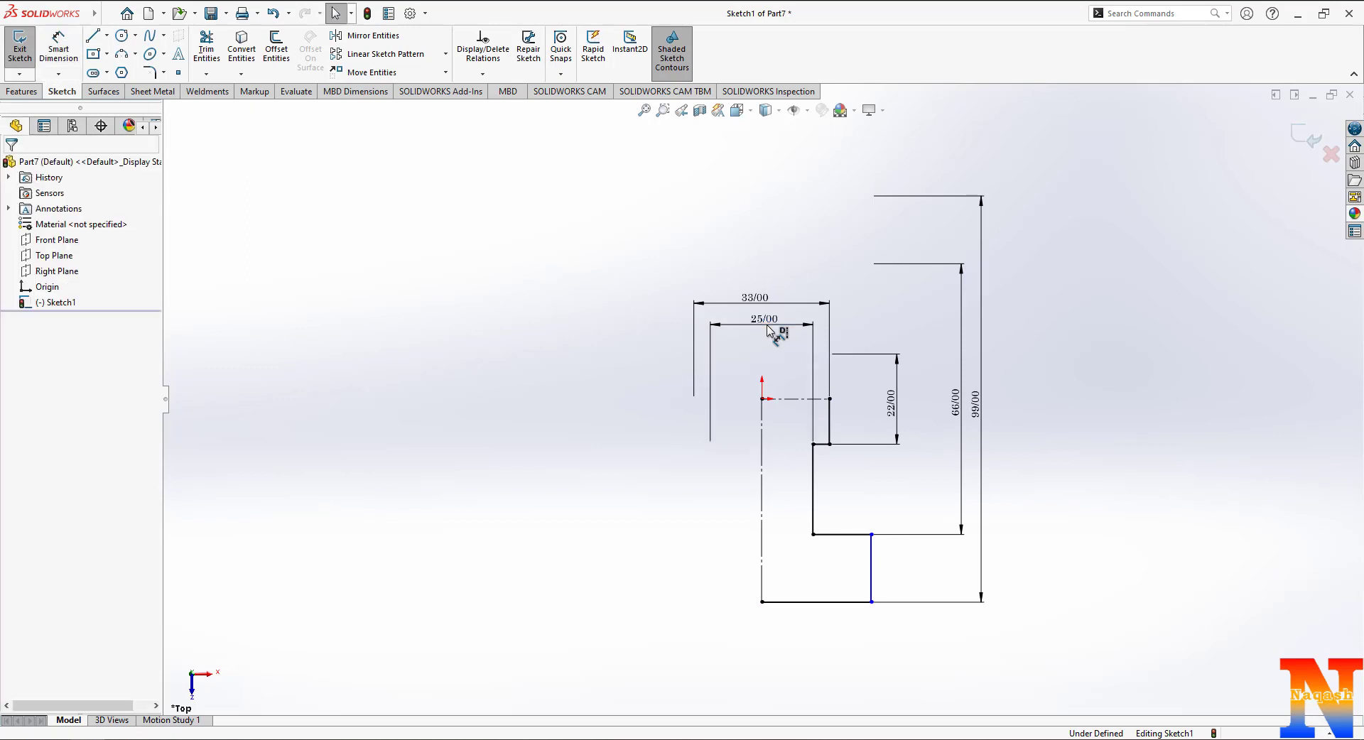
Step: Add a vertical relation between the rim's upper outer corner and the hub's lower outer corner
left_click(872, 535)
left_click(832, 446, "ctrl")
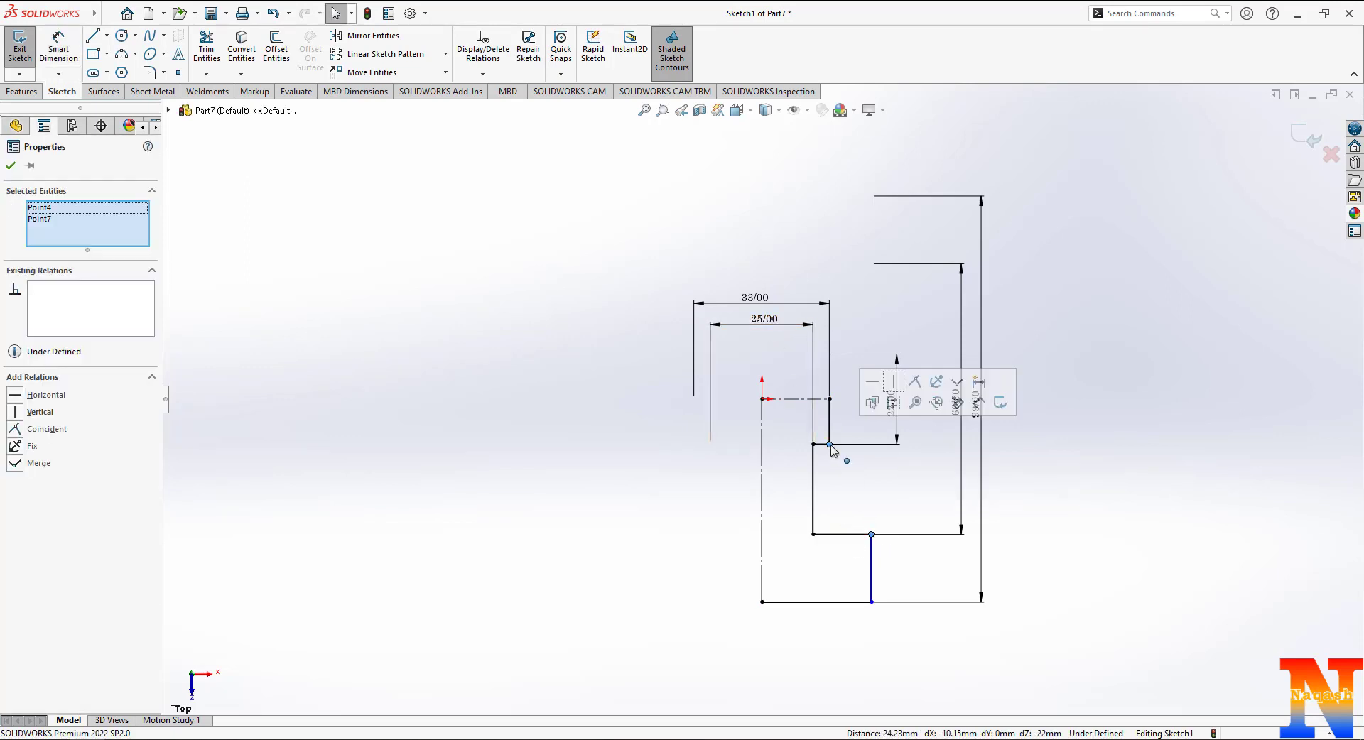
left_click(892, 382)
left_click(1013, 496)
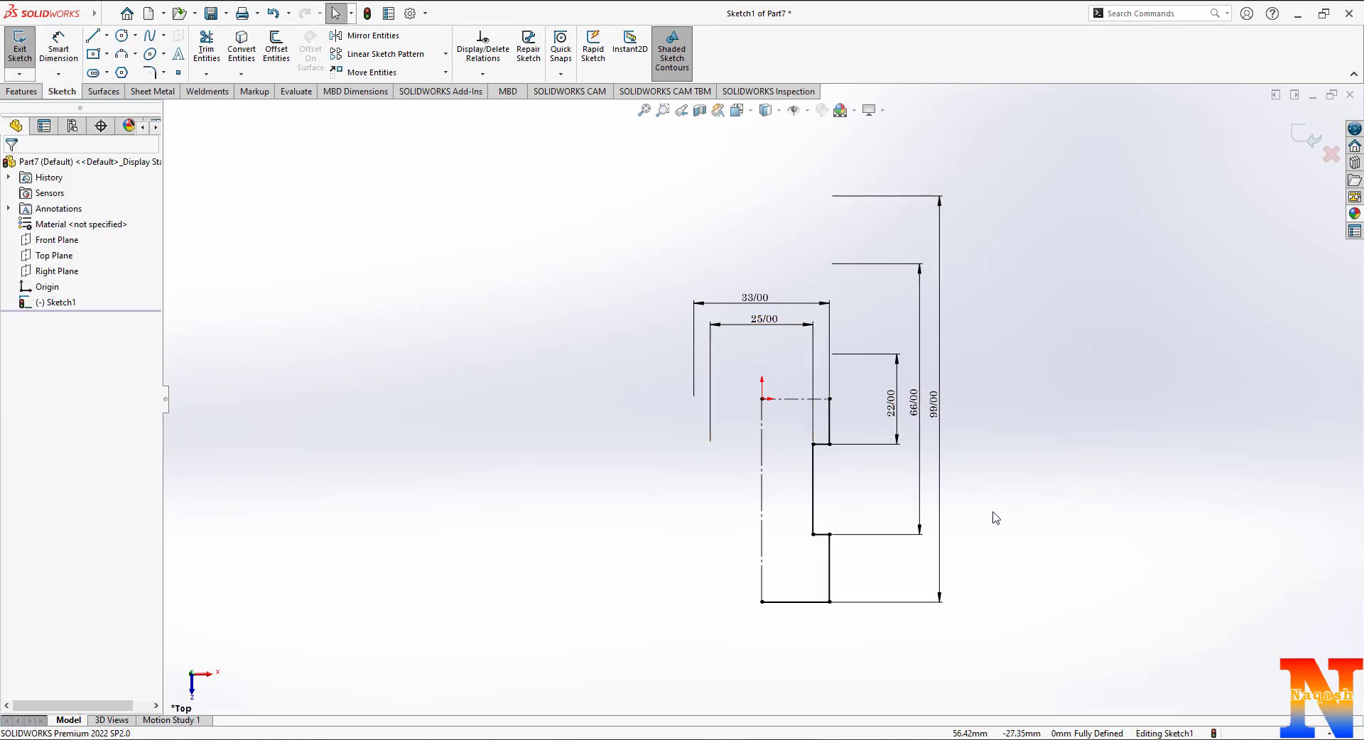
Step: Mirror the six solid profile lines about the vertical centerline, keeping the originals
left_click(366, 36)
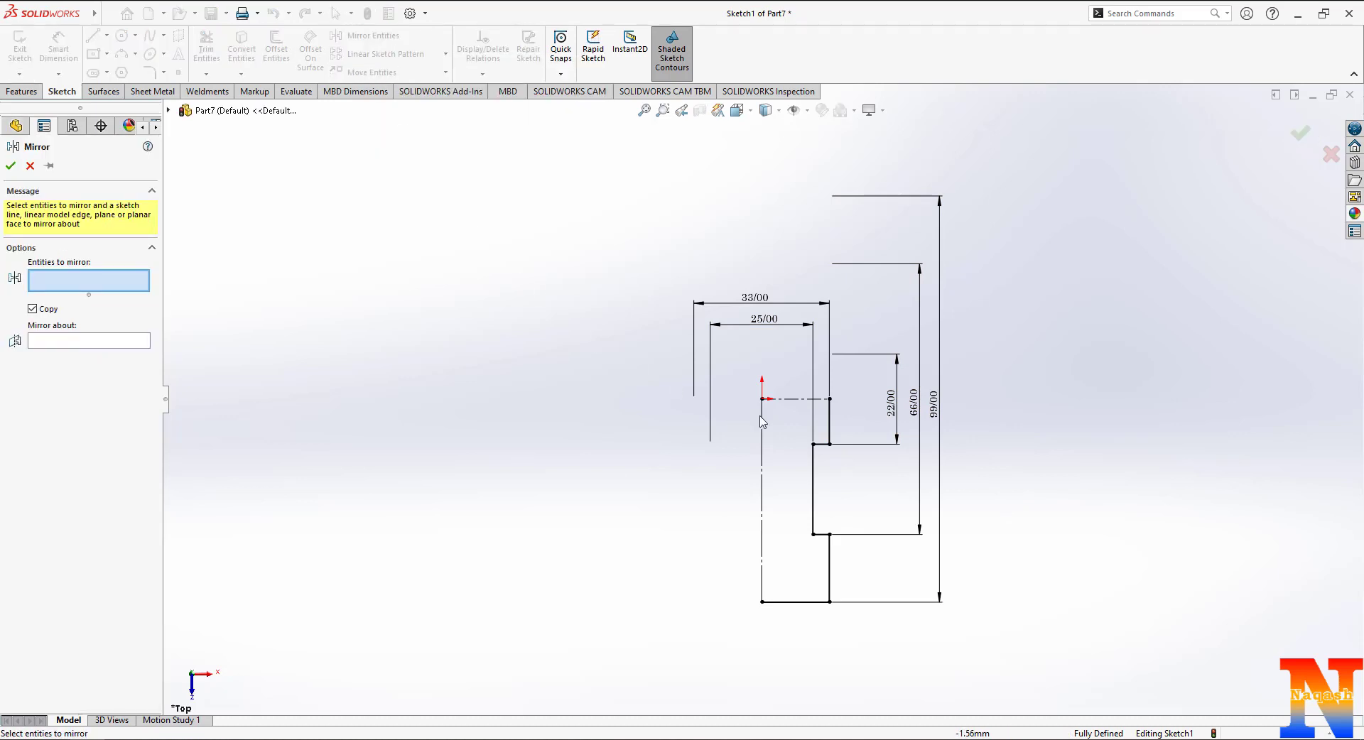
left_click(830, 426)
left_click(821, 444)
left_click(812, 491)
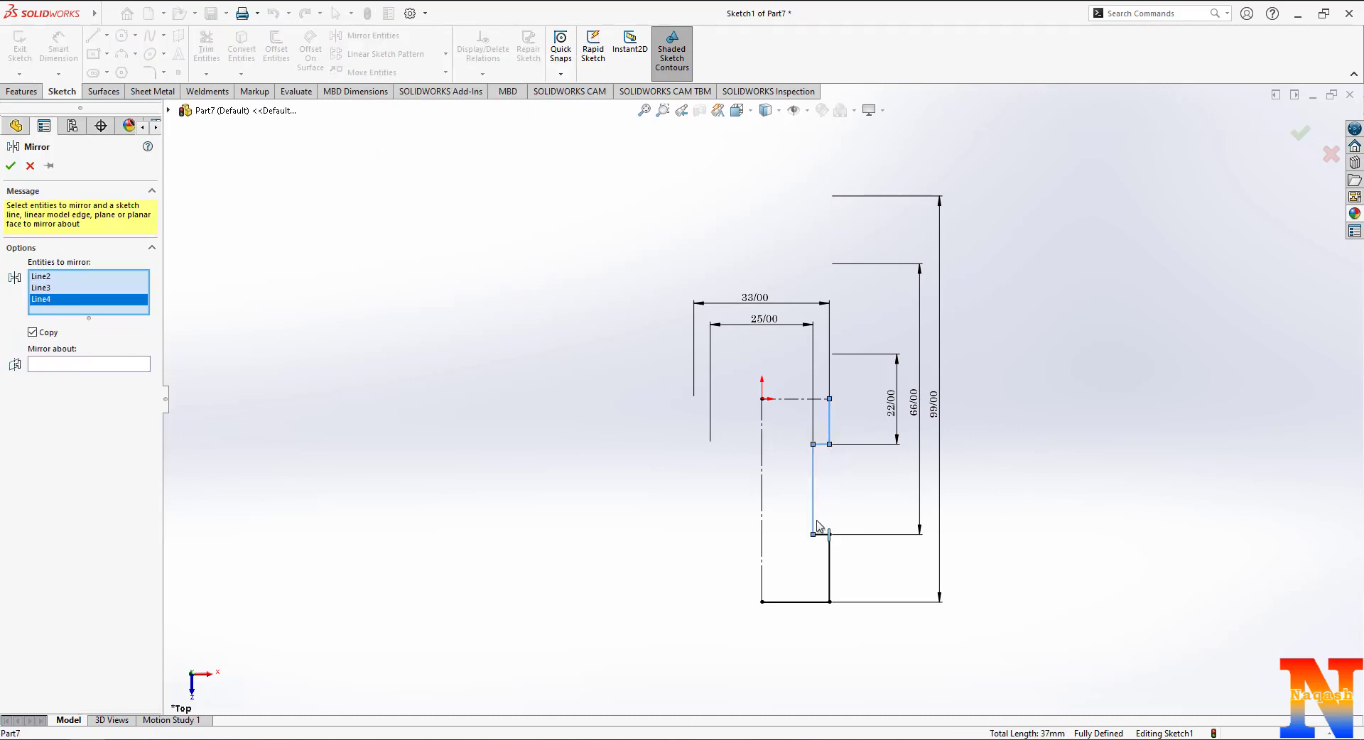
left_click(821, 534)
left_click(829, 562)
left_click(808, 603)
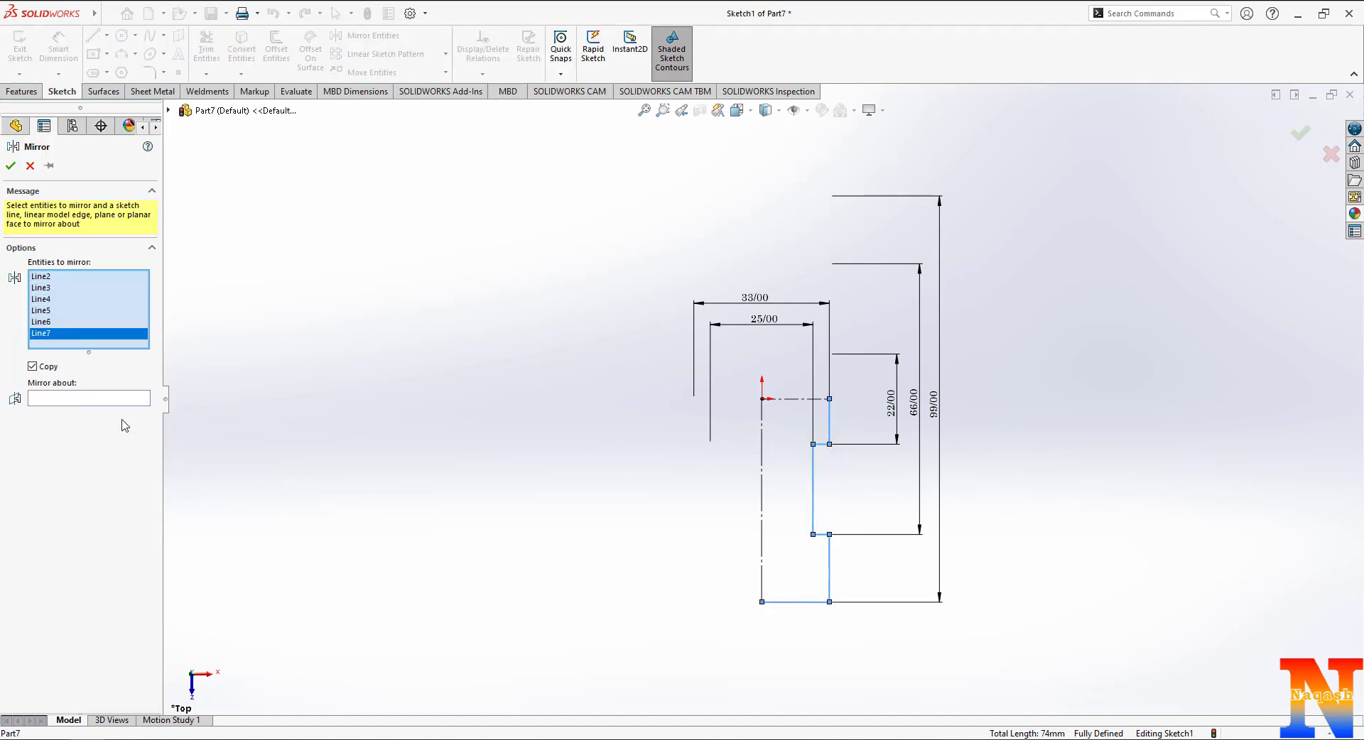
left_click(105, 398)
left_click(761, 432)
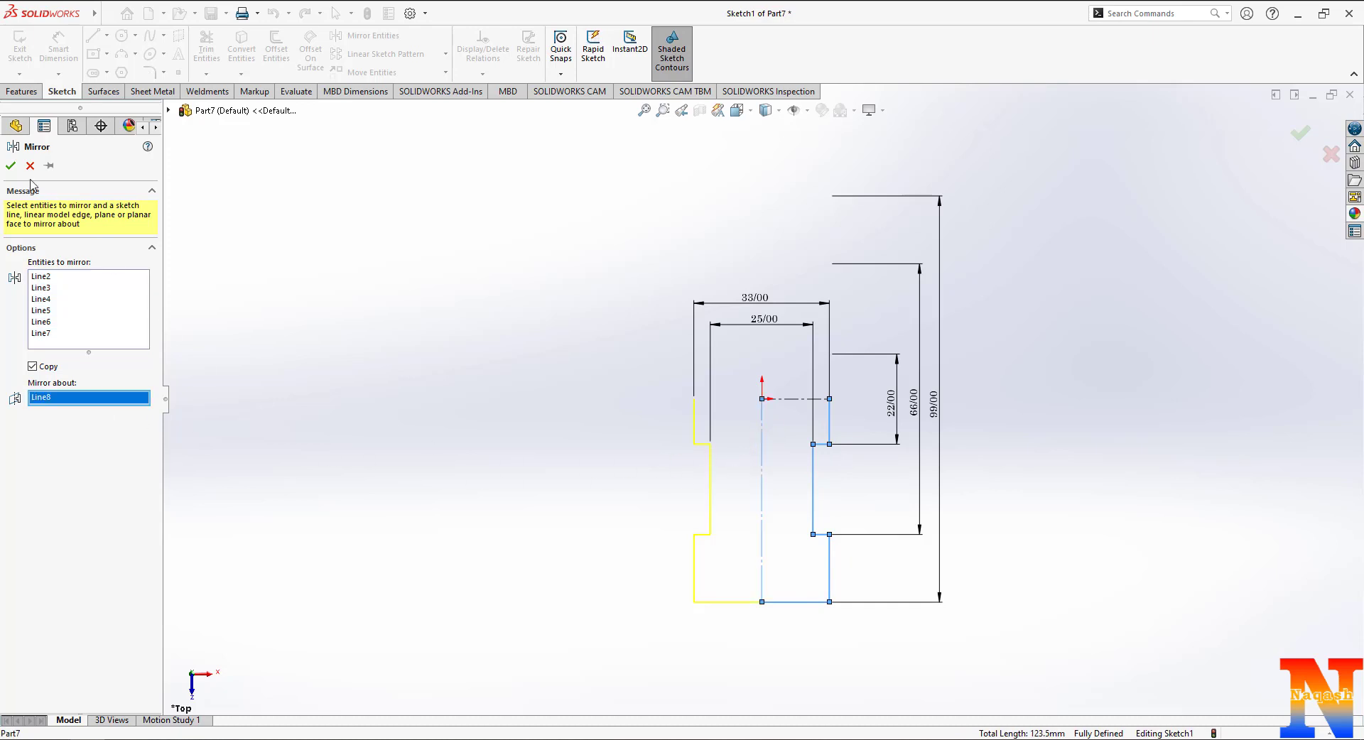
left_click(10, 166)
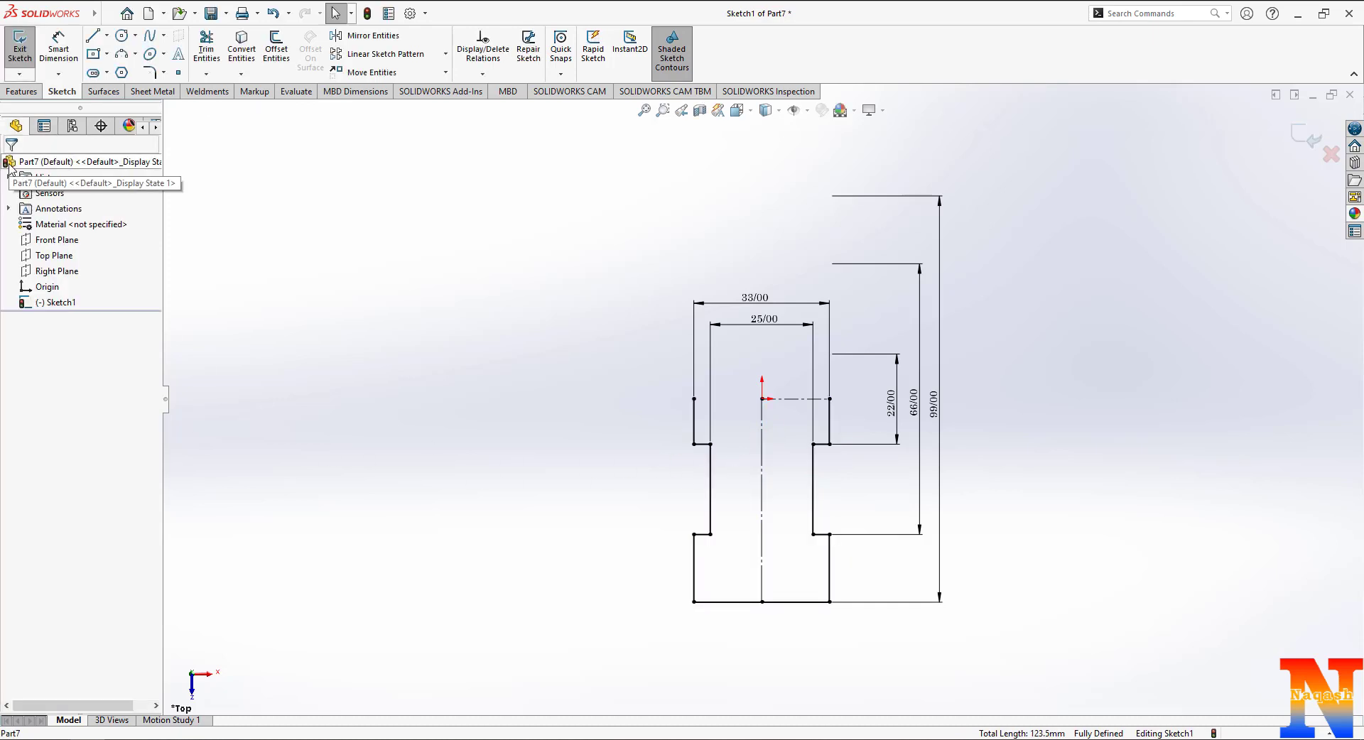
Step: Finish the sketch and revolve the profile 360 degrees about the horizontal centerline
left_click(1301, 137)
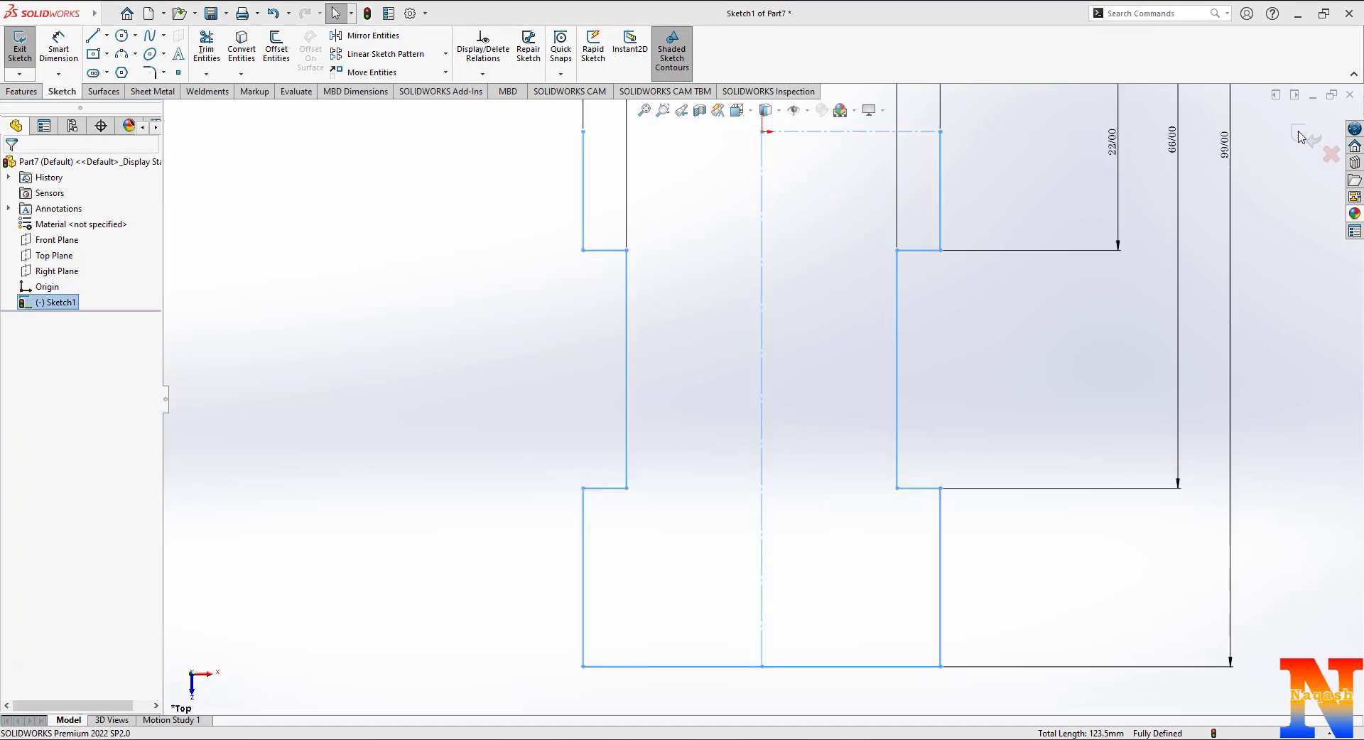
left_click(729, 384)
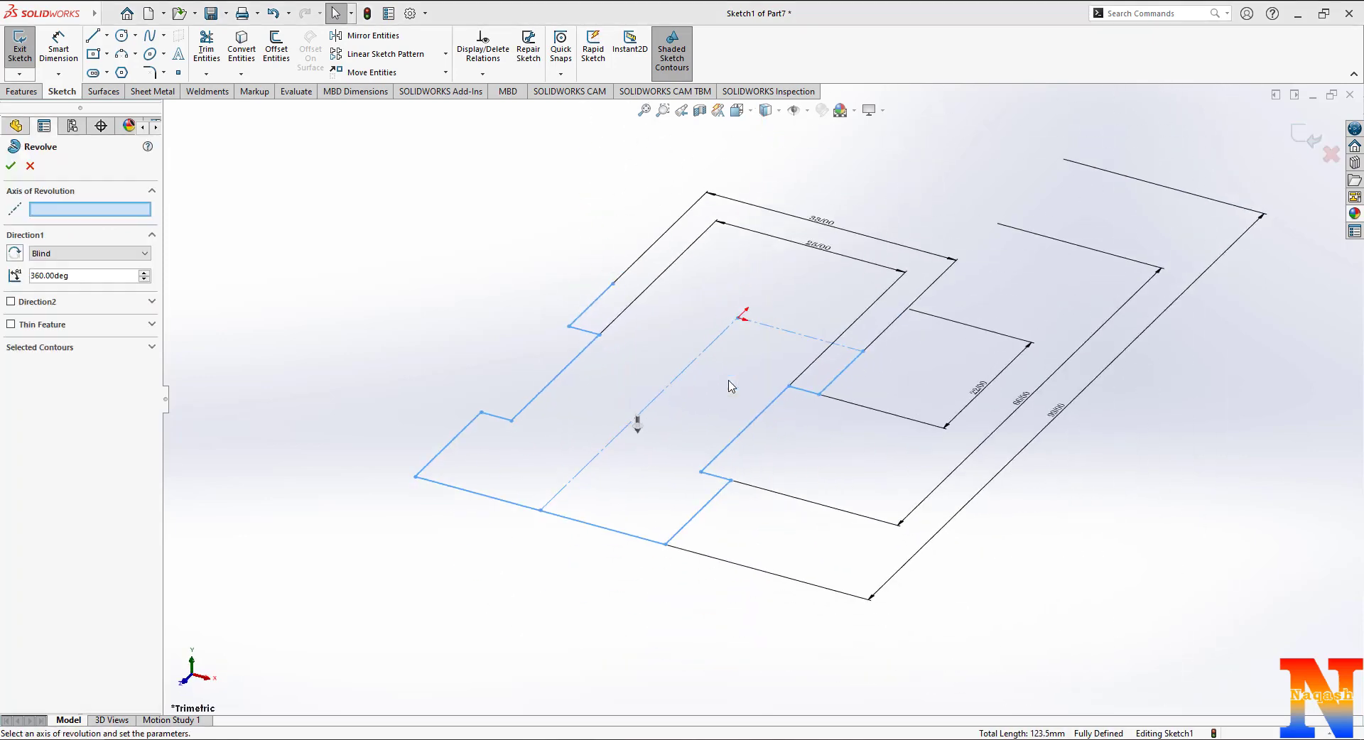
left_click(769, 331)
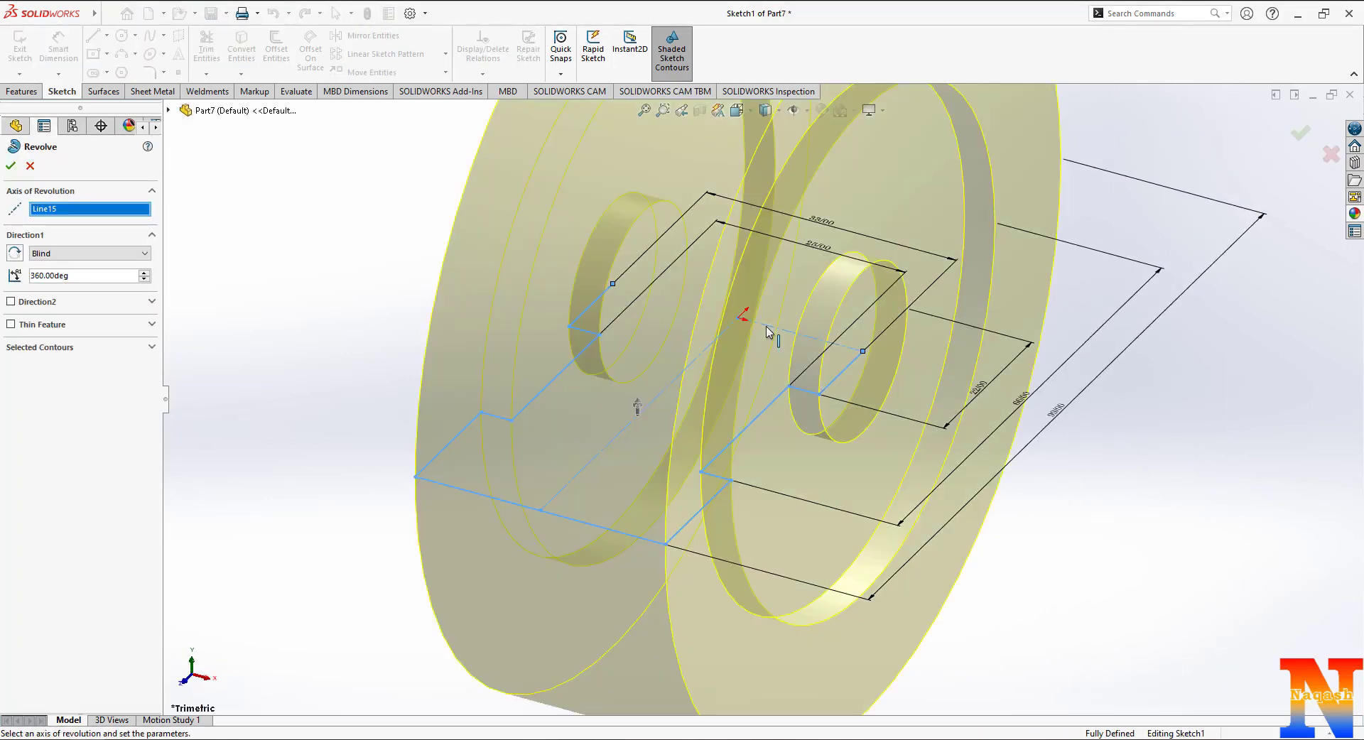
left_click(10, 165)
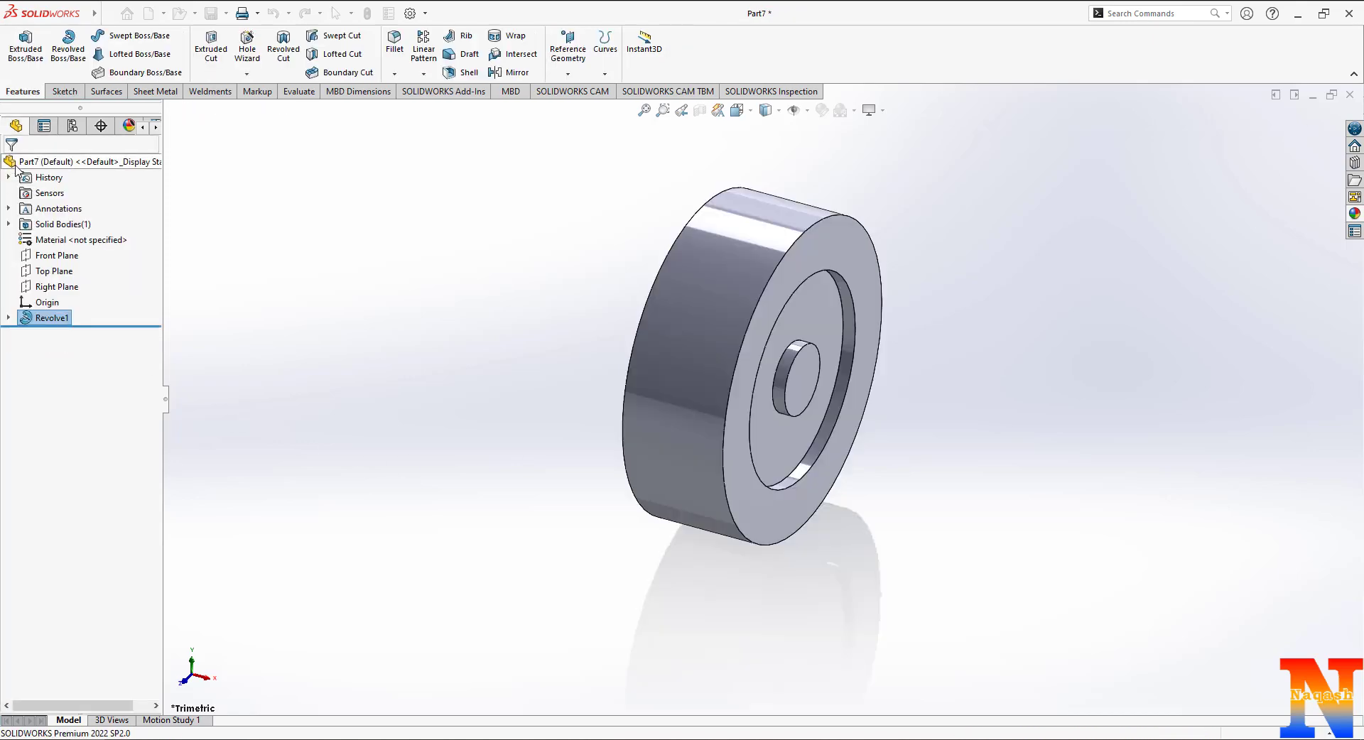
Step: Open a sketch on the Right Plane and draw a circle of about 6.4 mm radius centered on the origin
middle_click_drag(584, 419, 558, 628)
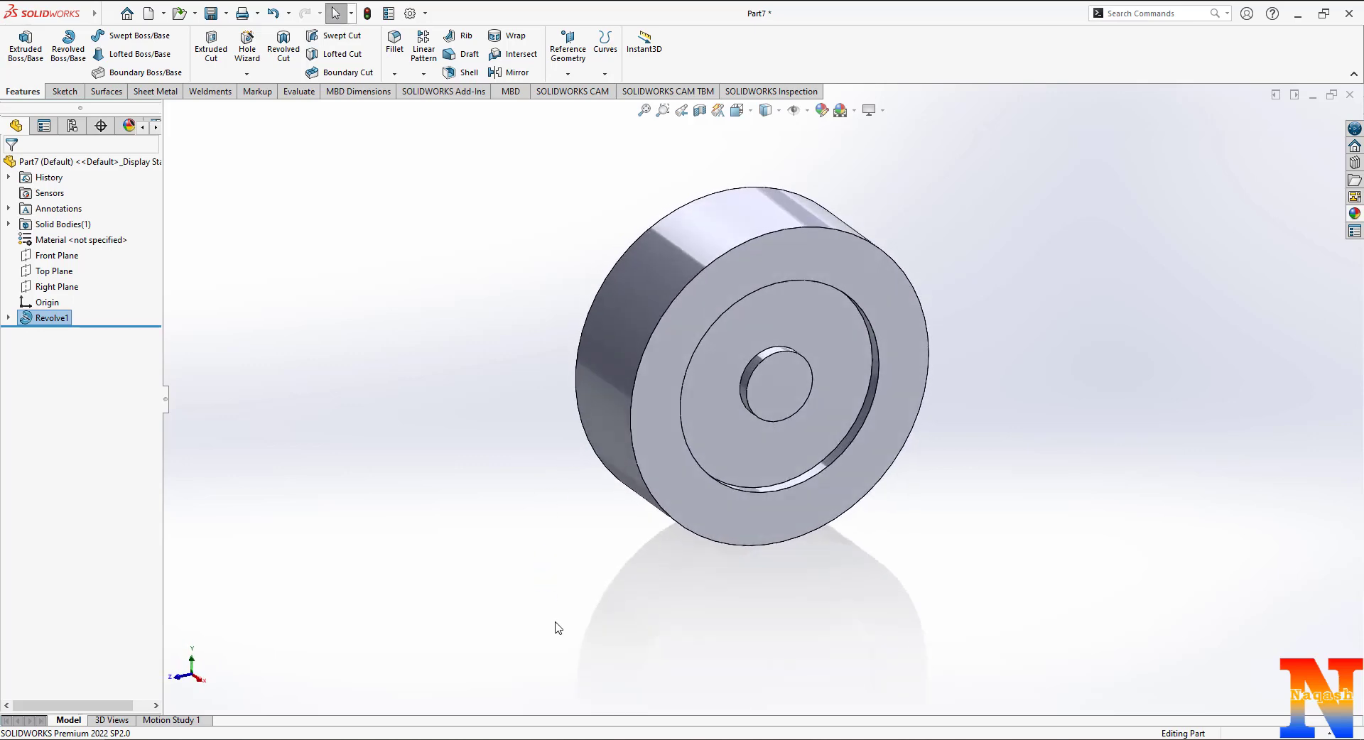
left_click(62, 289)
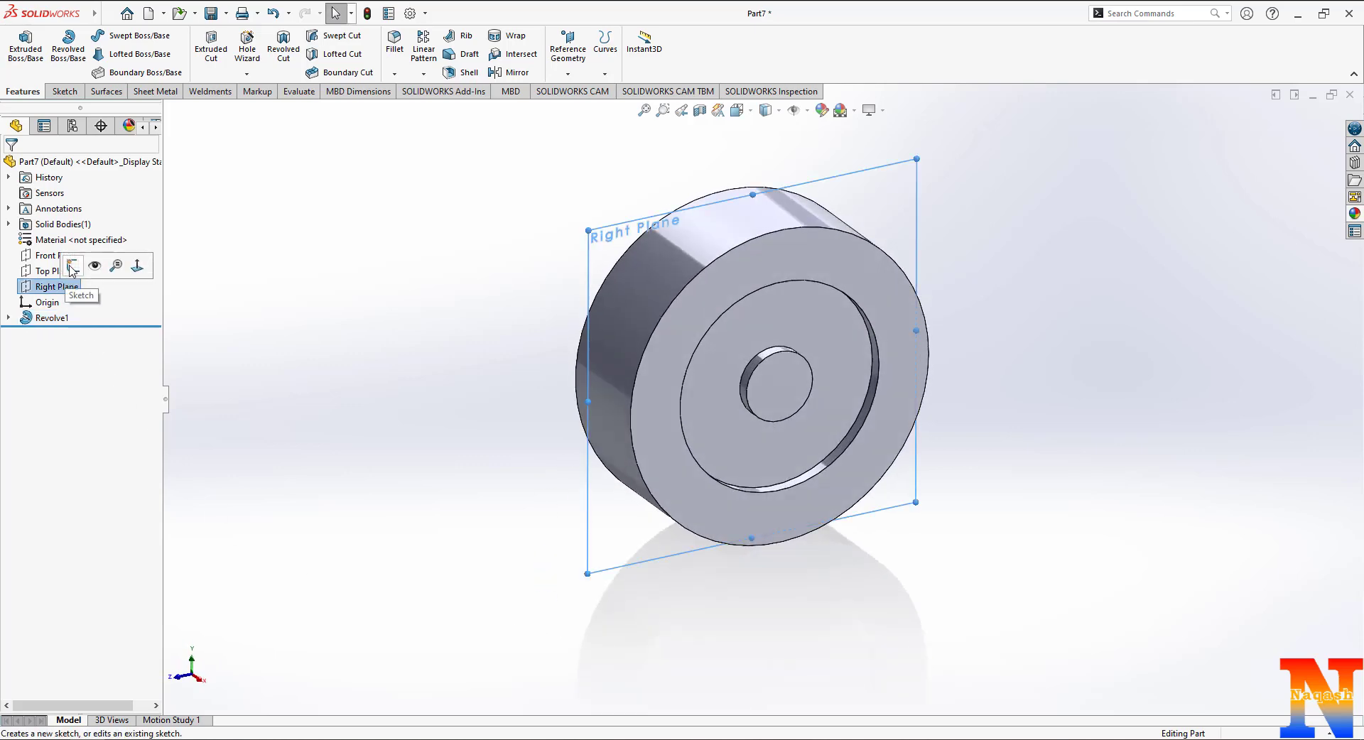
left_click(71, 267)
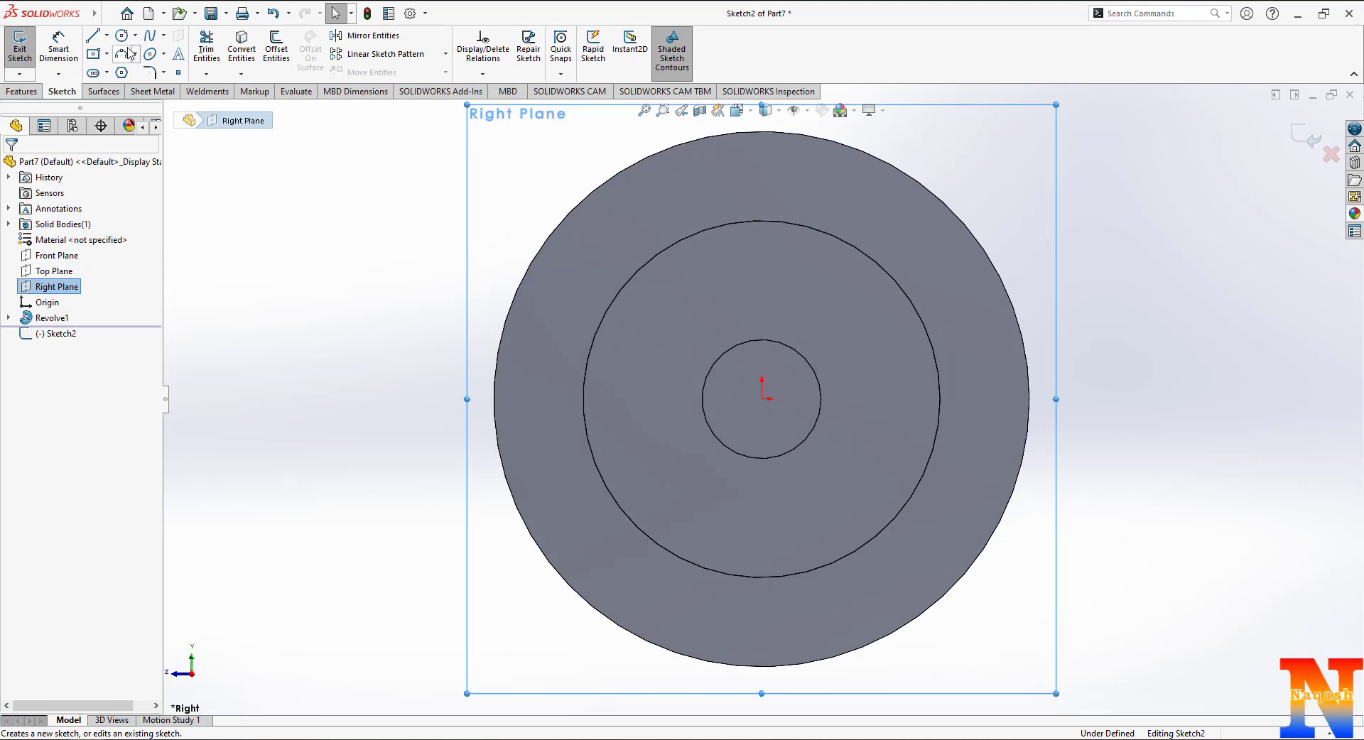
left_click(122, 35)
left_click(762, 398)
left_click(755, 440)
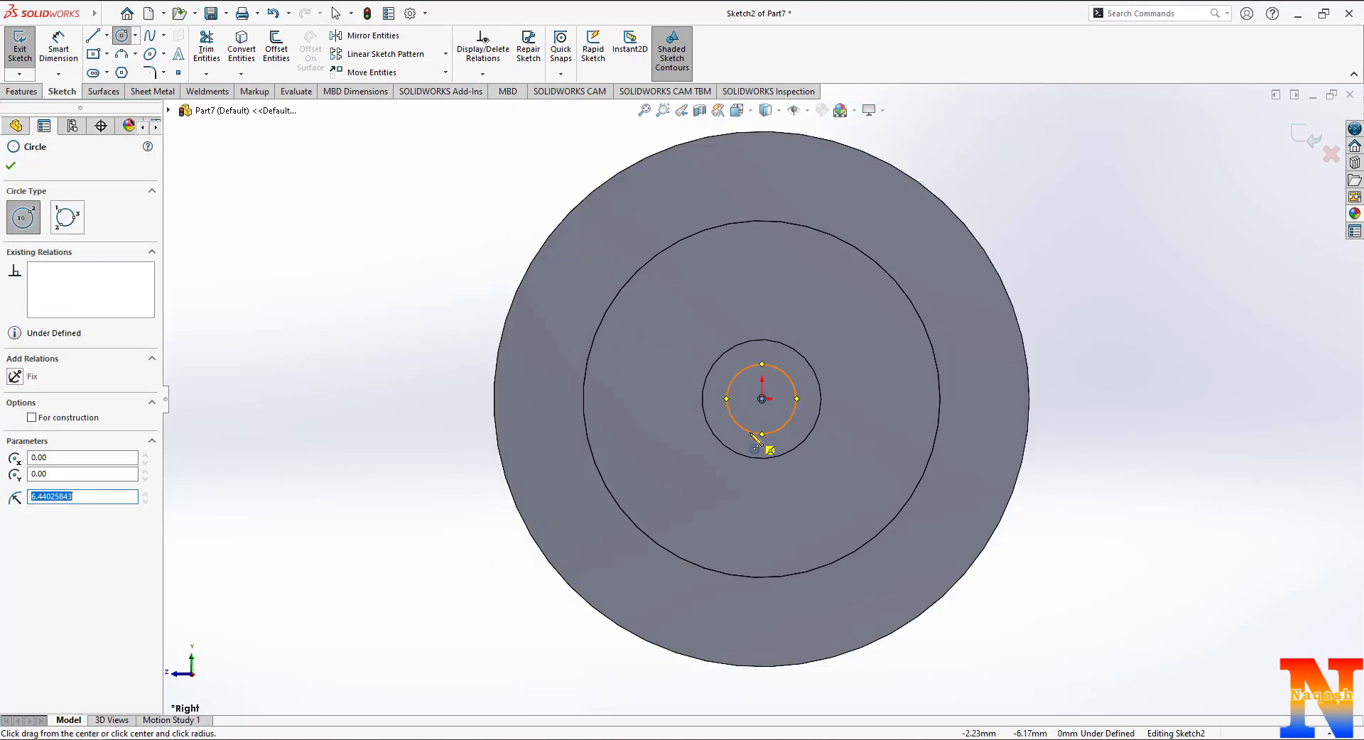
Step: Dimension the circle centered on the origin to a diameter of 15 mm
left_click(58, 46)
left_click(737, 423)
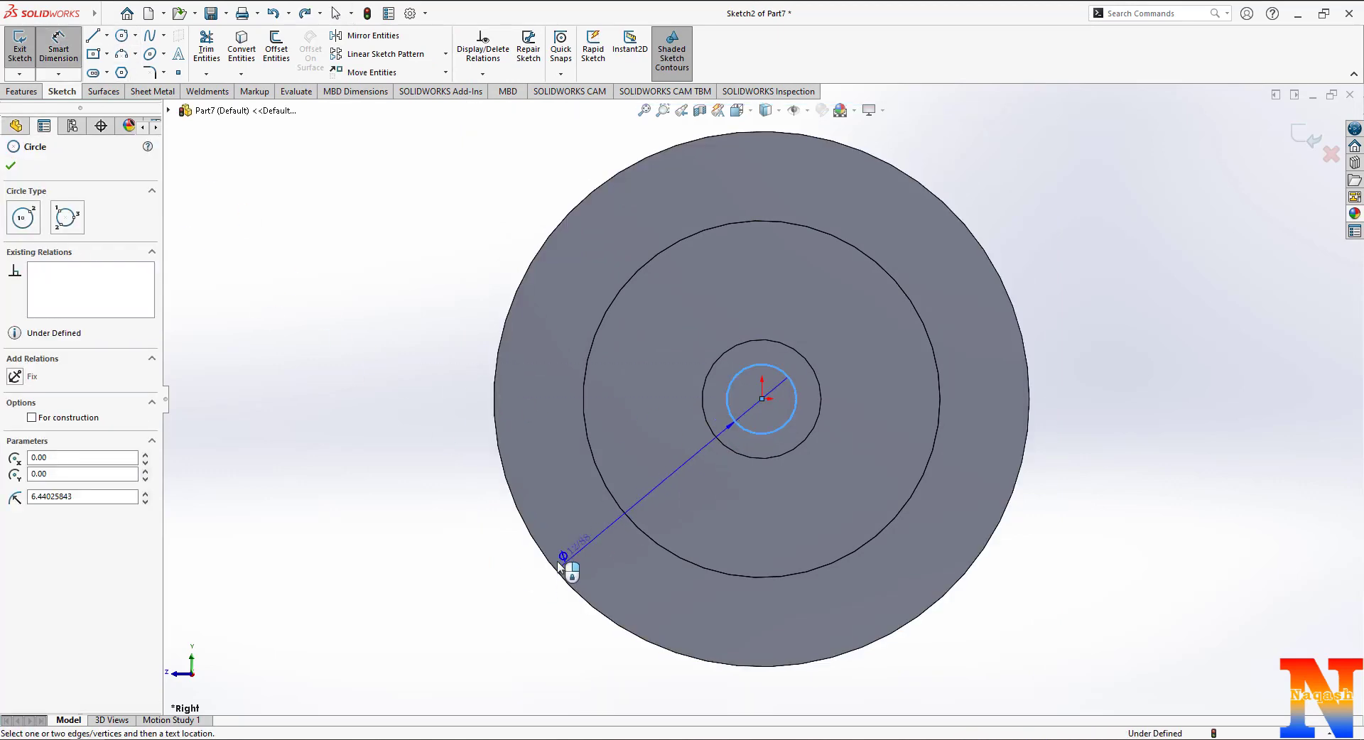
left_click(518, 603)
type("15")
key("Return")
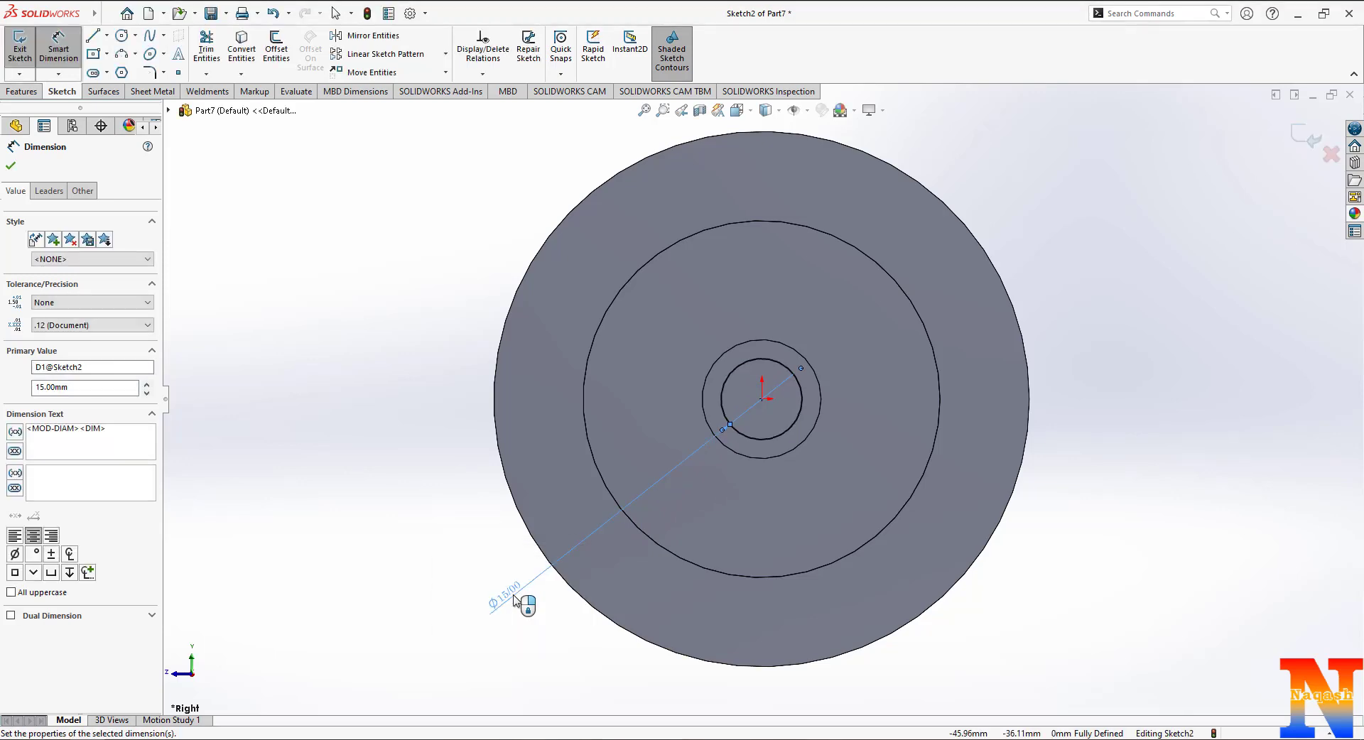
Step: Draw a center rectangle about 2 mm wide and 4.8 mm tall, centered on the topmost point of the 15 mm circle
left_click(107, 53)
left_click(139, 64)
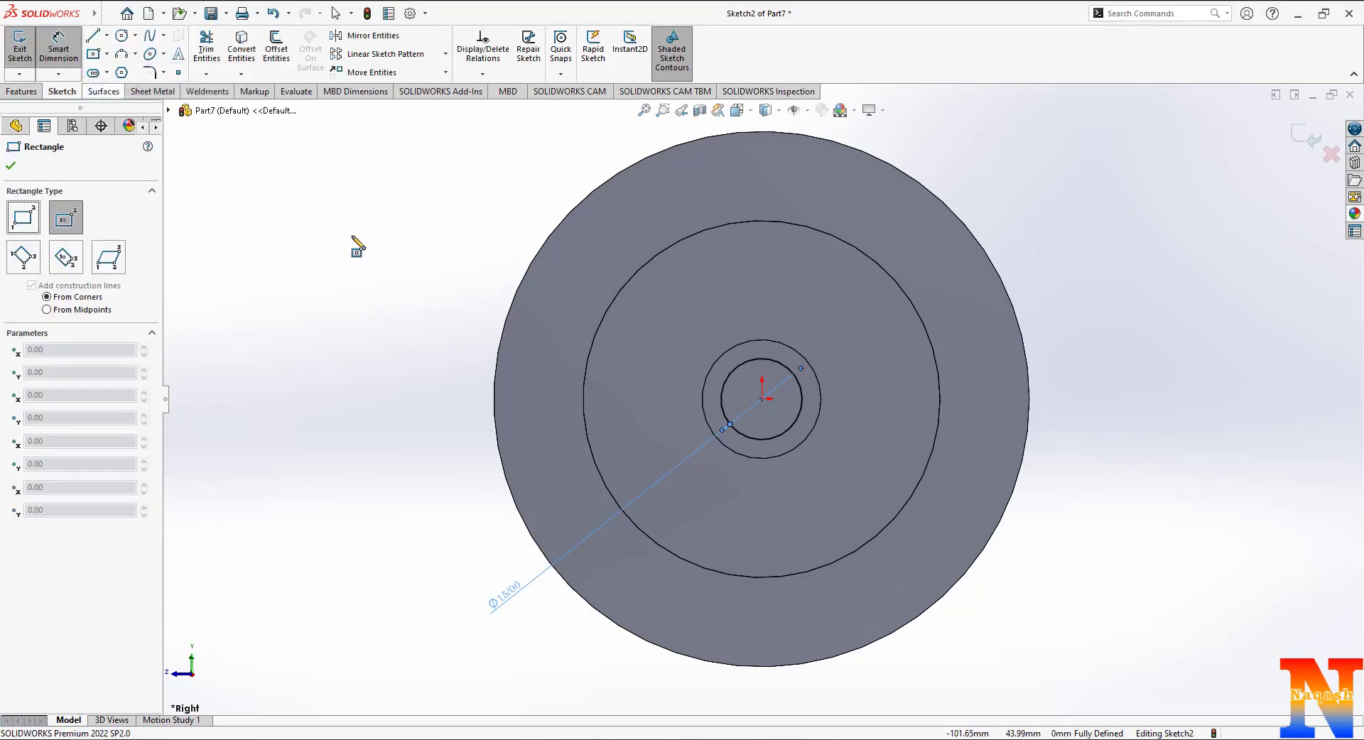
scroll(766, 373, "down", 3)
left_click(754, 334)
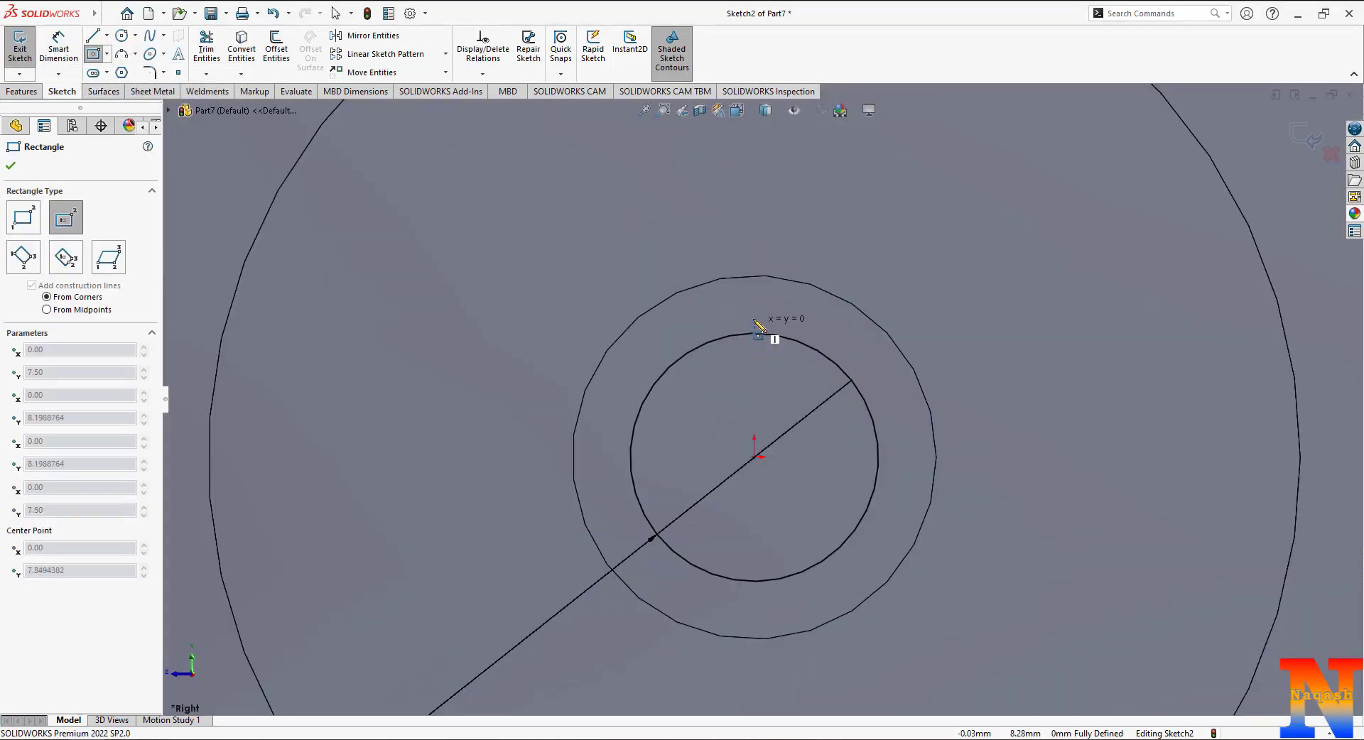
left_click(771, 293)
Step: Dimension the small rectangle to 2 mm wide and 4 mm tall
left_click(60, 51)
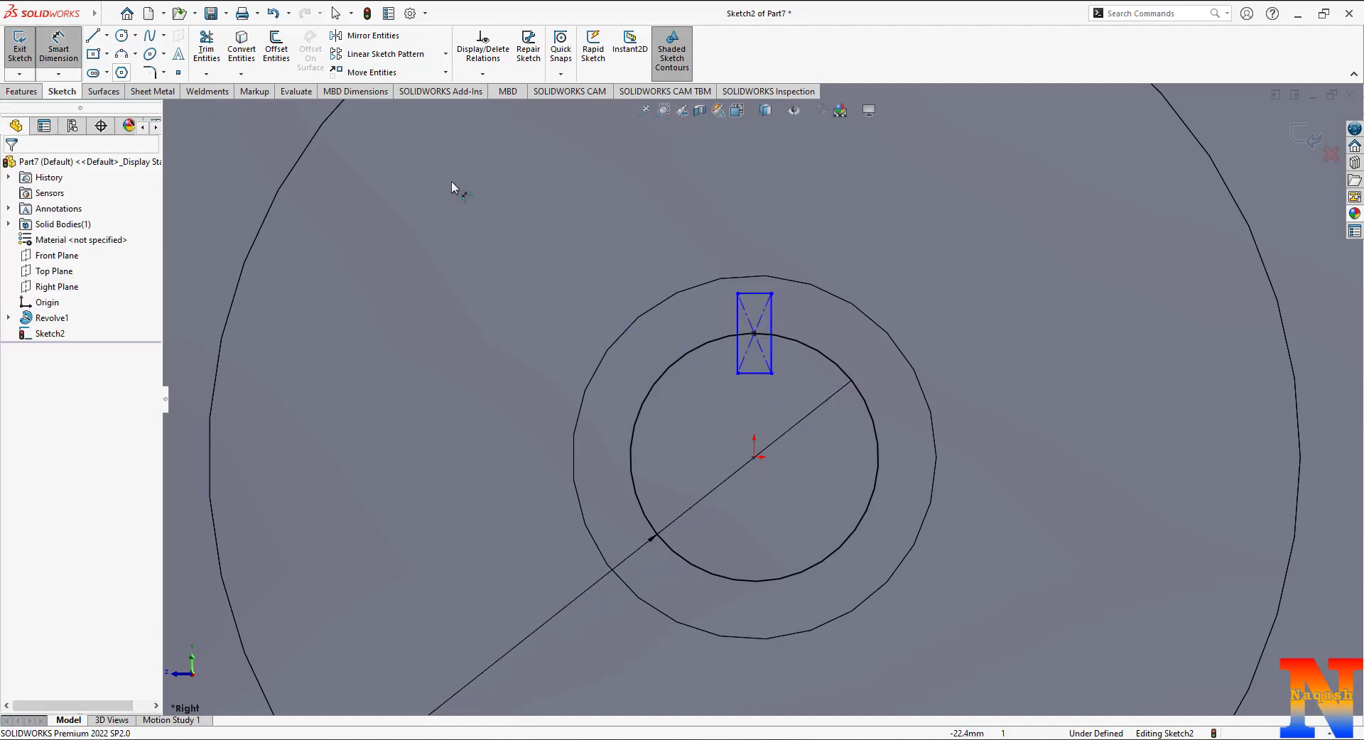
left_click(758, 295)
left_click(892, 262)
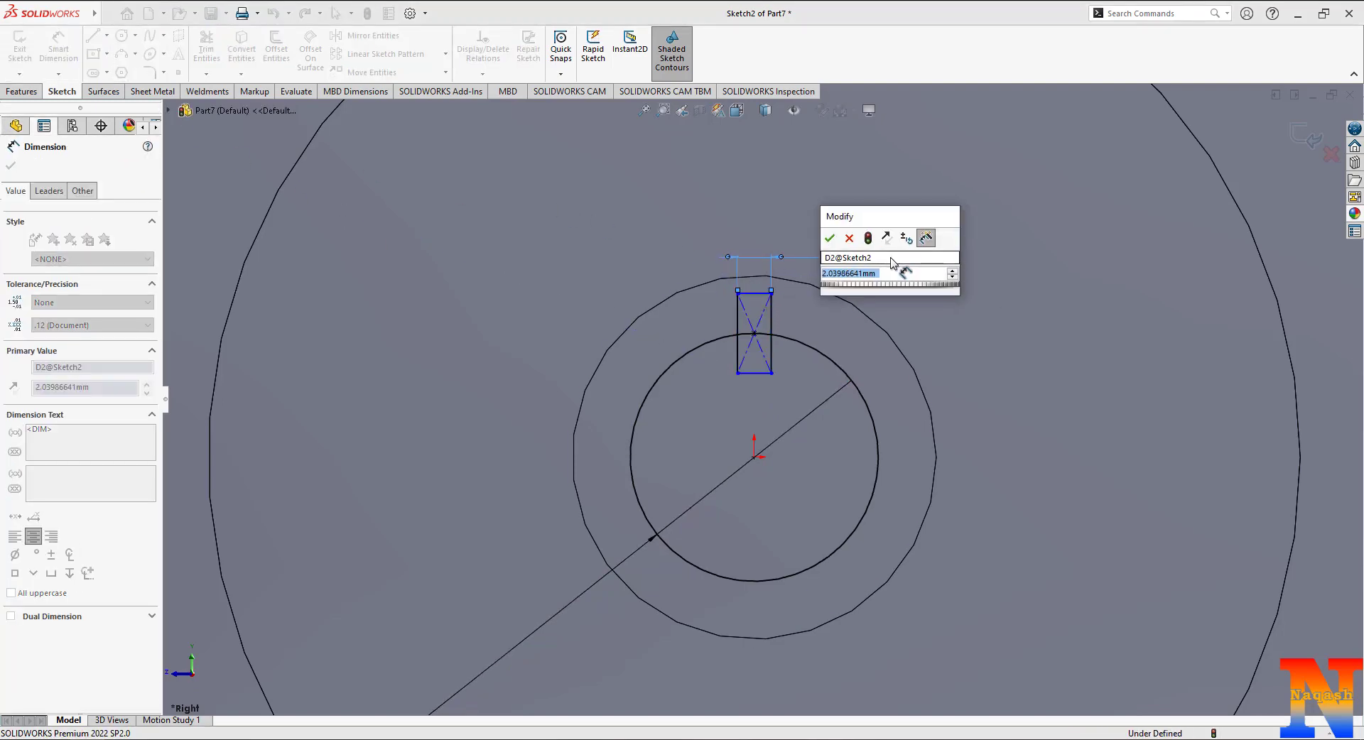
left_click(772, 334)
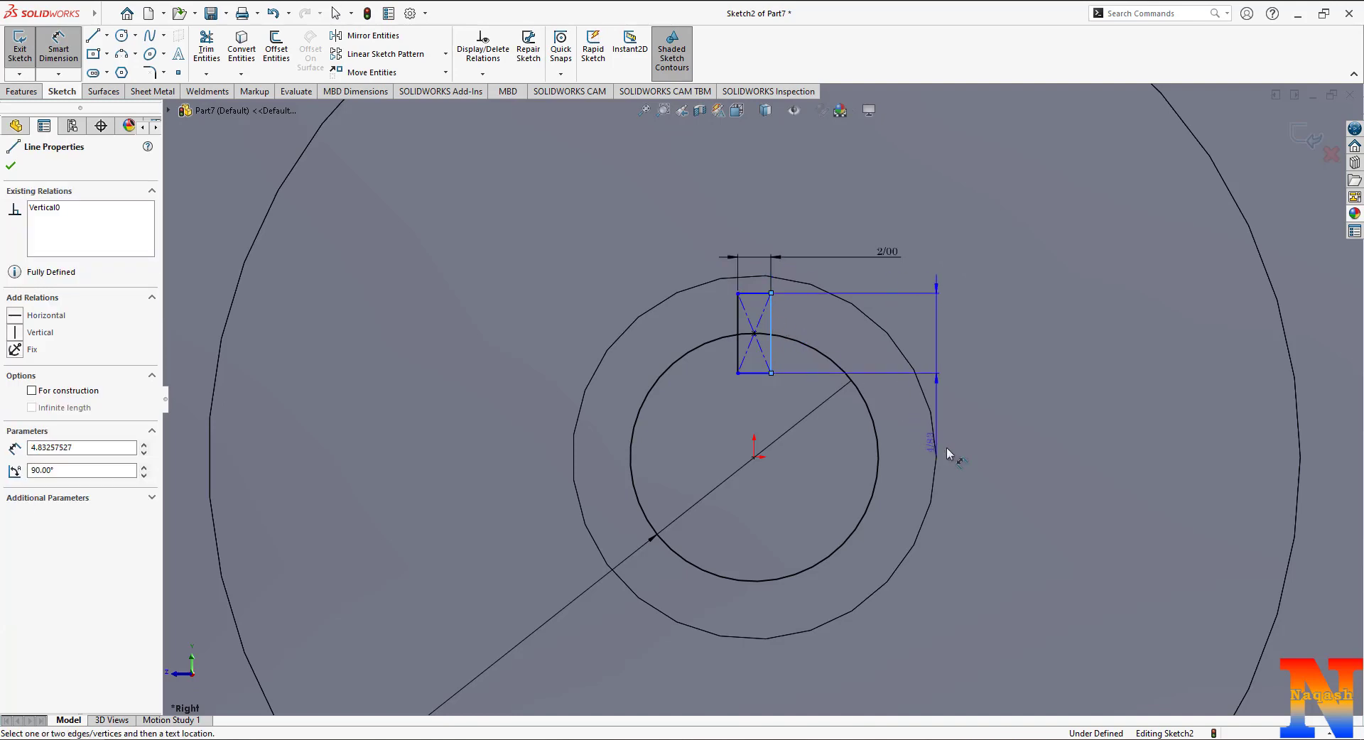
left_click(959, 454)
type("4.00mm")
key("Return")
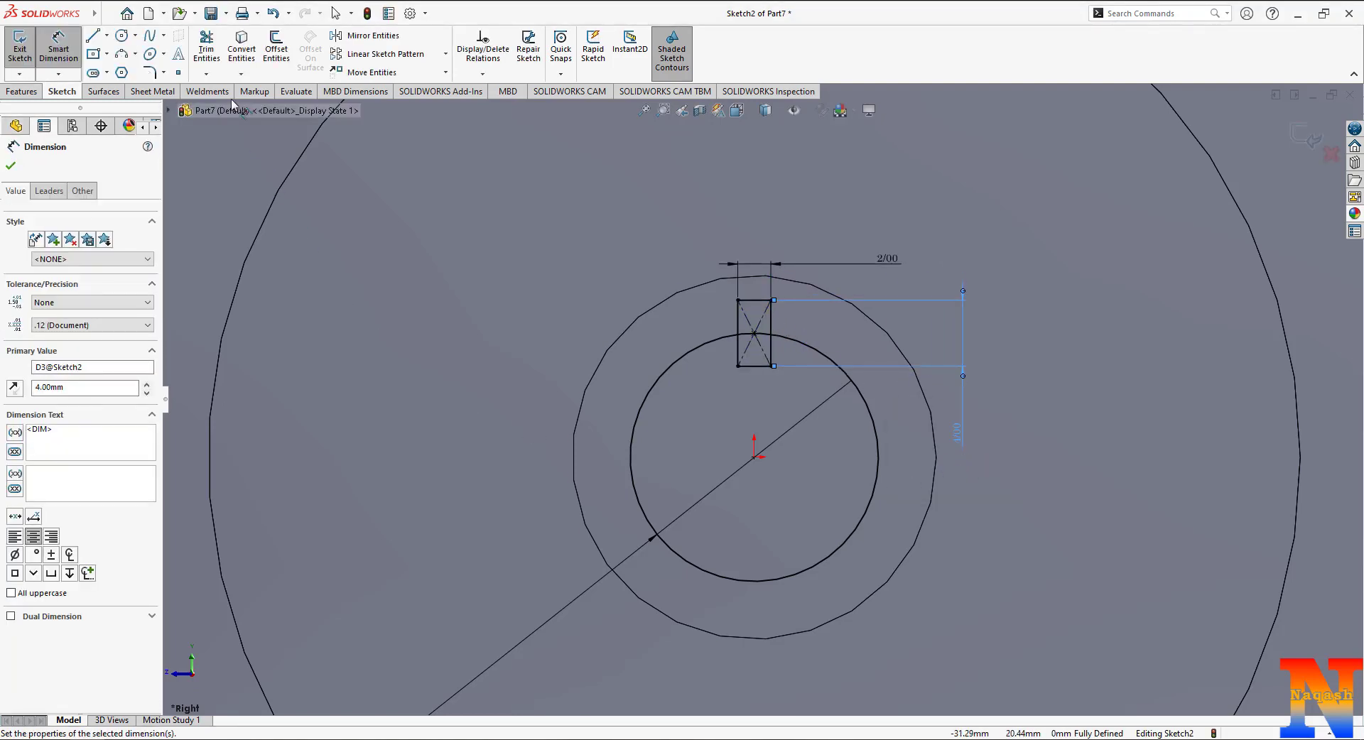
Step: Trim the circle's arc inside the rectangle and the rectangle's lines inside the circle to leave a single keyed-bore outline
left_click(211, 50)
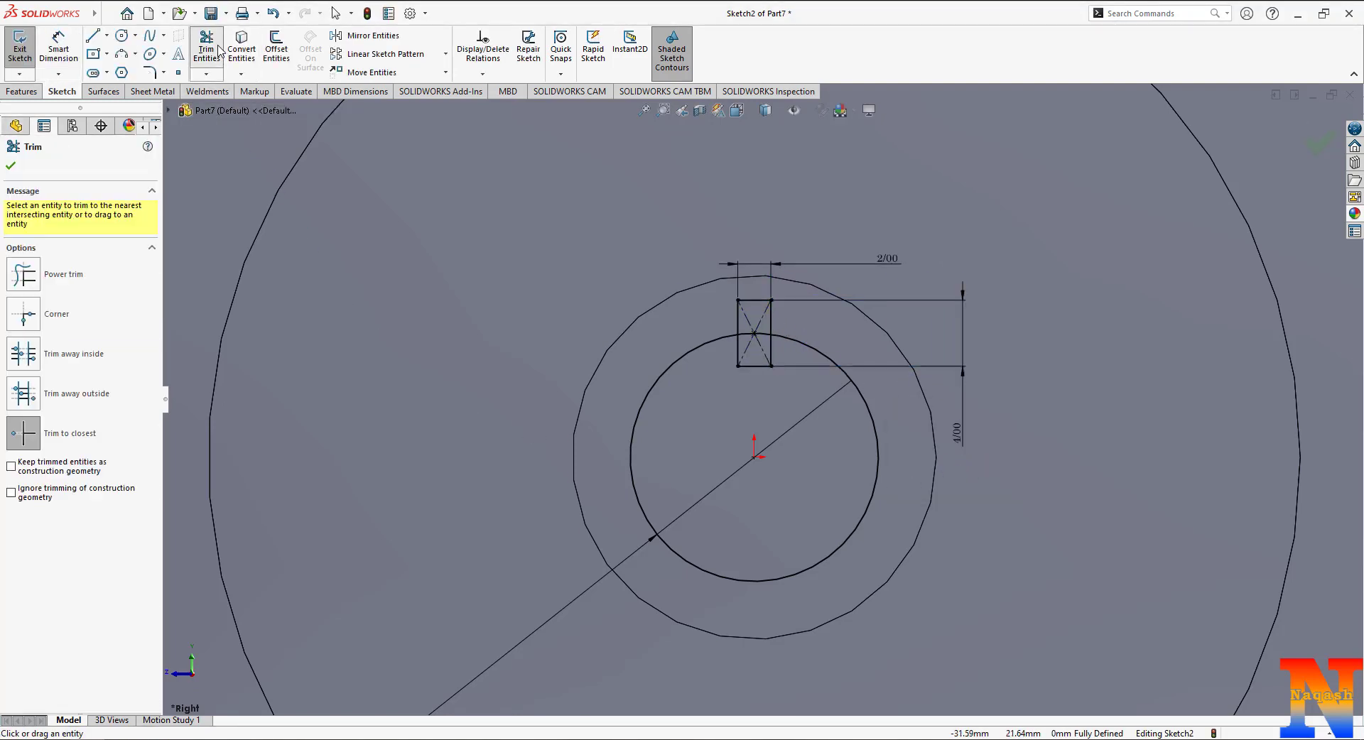
left_click(737, 351)
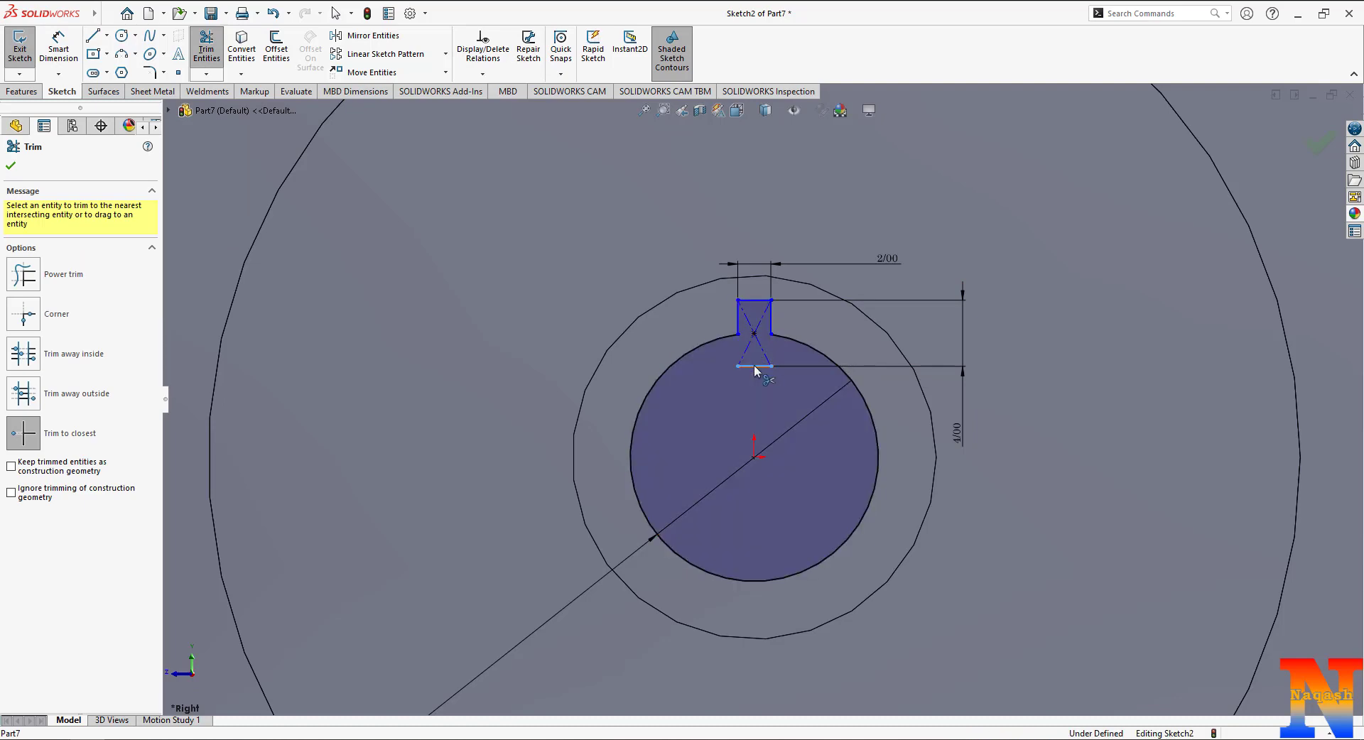
left_click(756, 367)
left_click(11, 167)
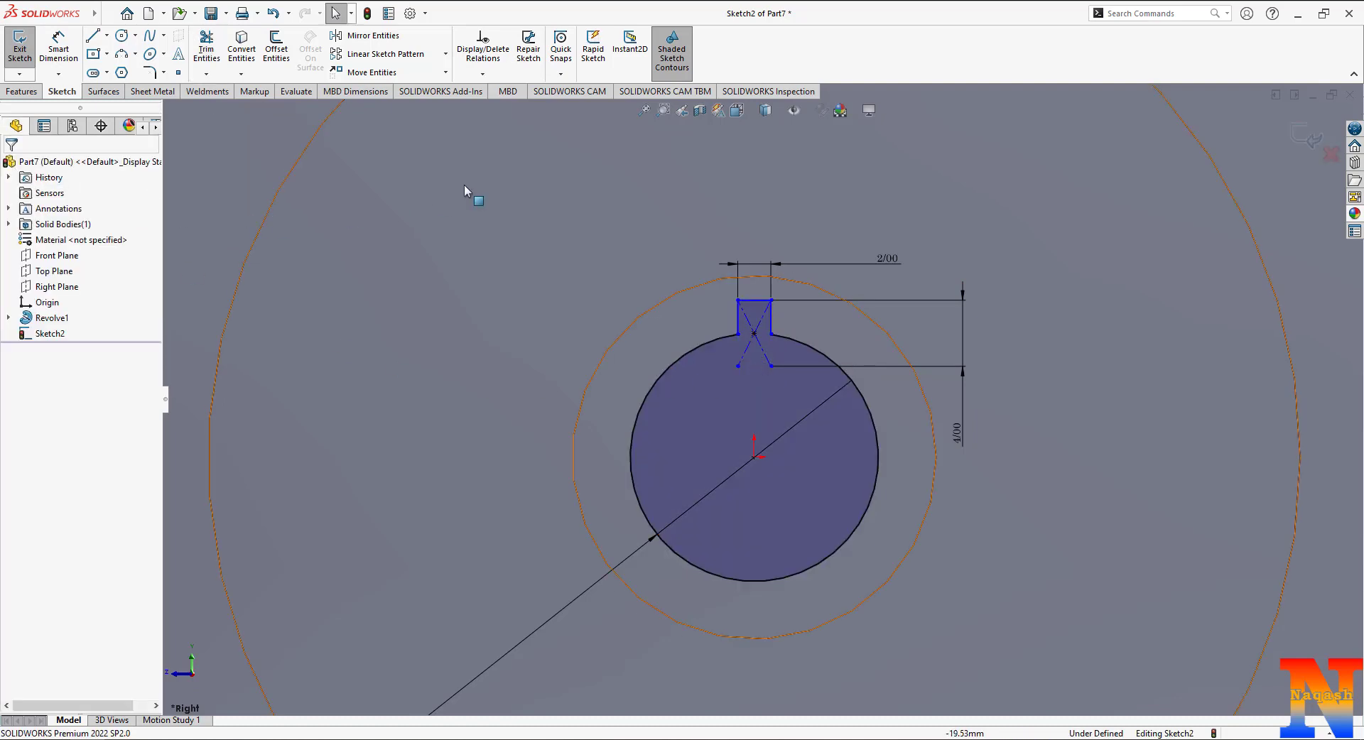
Step: Cut the keyed-bore profile through the hub with an Extruded Cut, using Up To Next in both directions
left_click(643, 111)
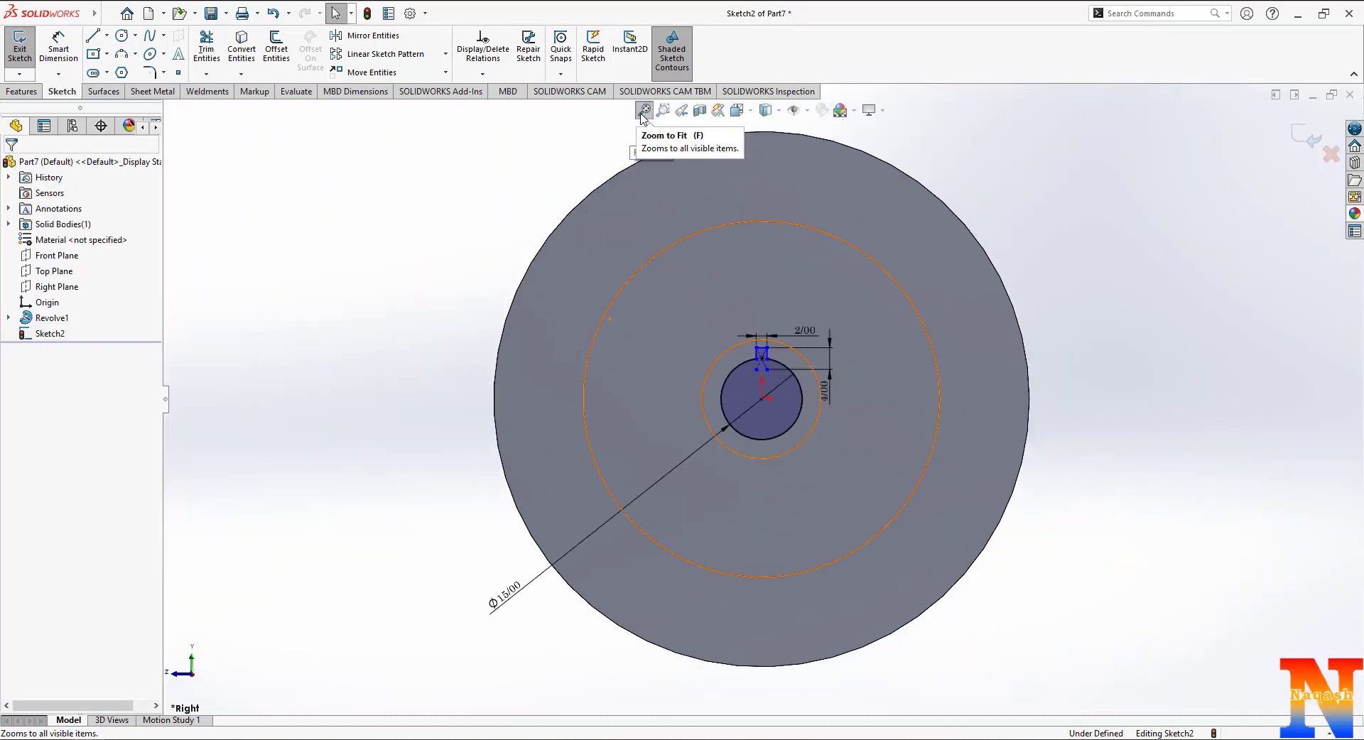
left_click(35, 93)
left_click(208, 44)
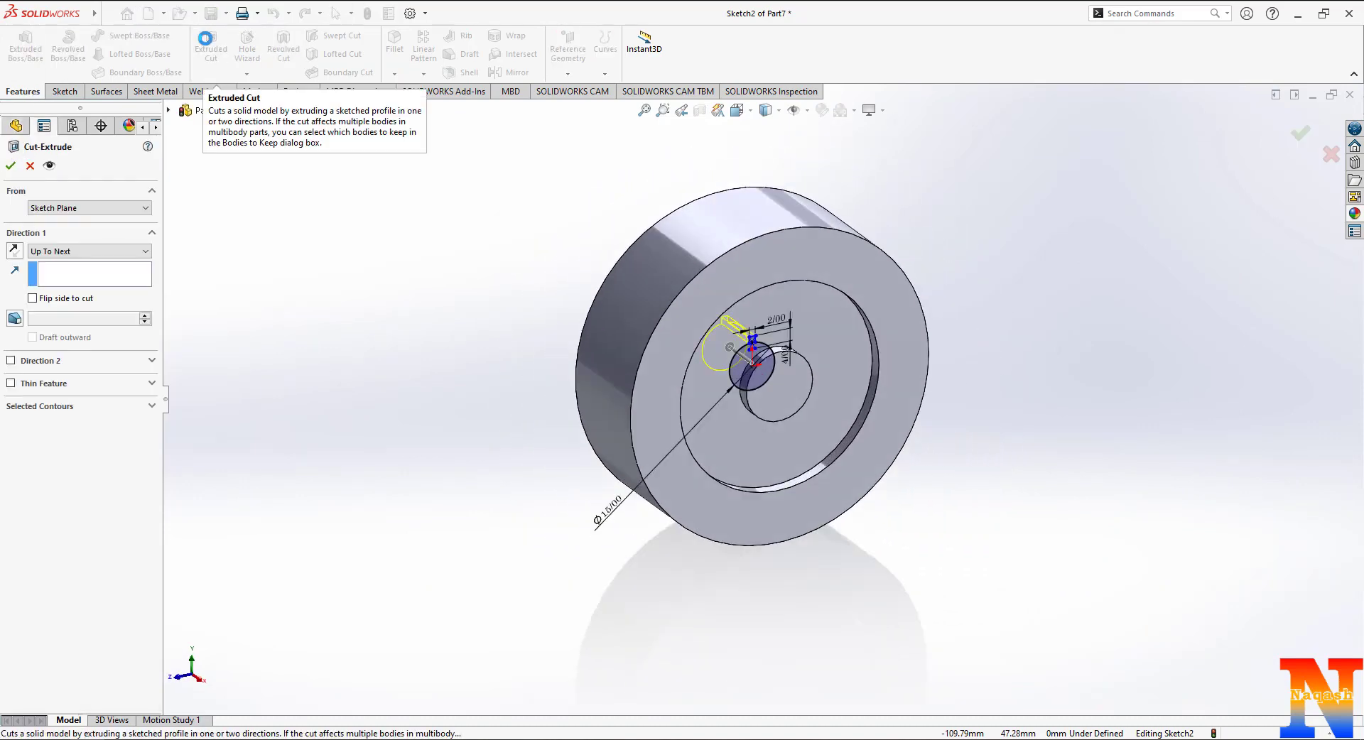
middle_click_drag(451, 304, 711, 319)
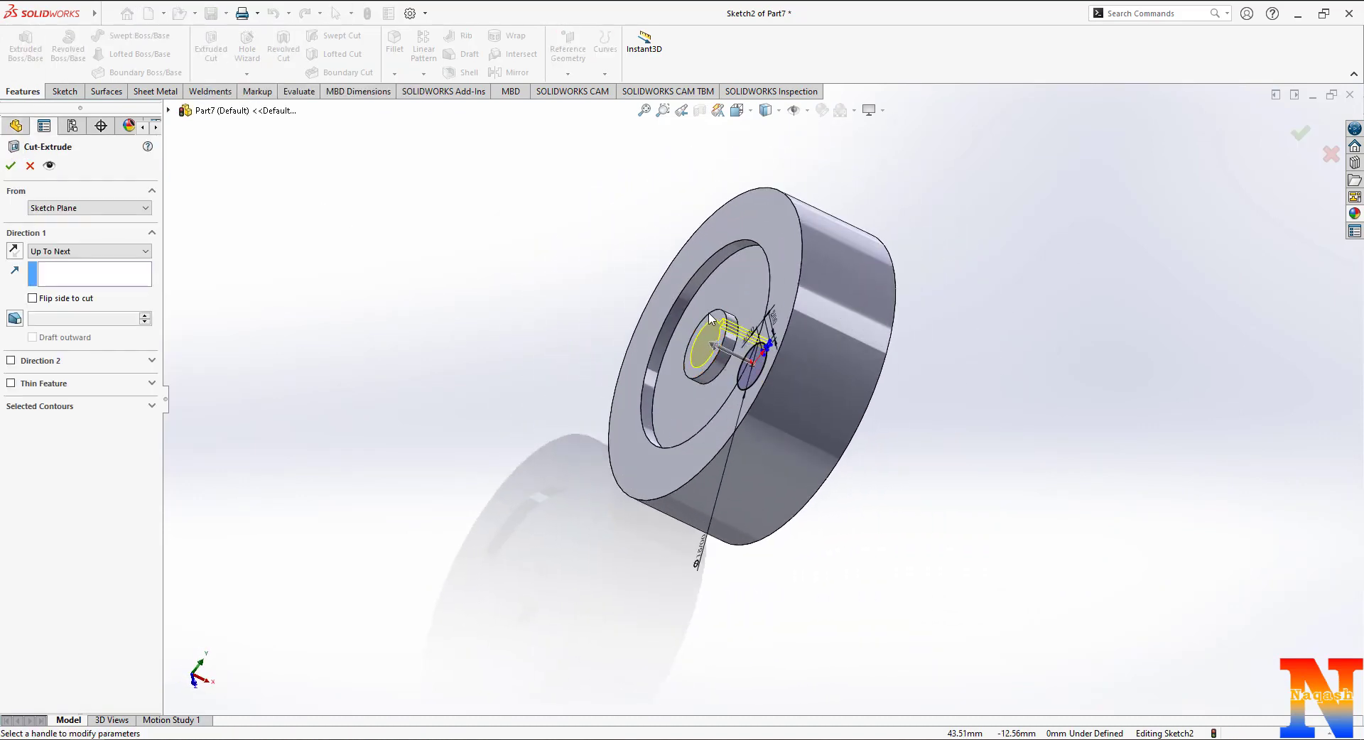
middle_click_drag(747, 386, 687, 320)
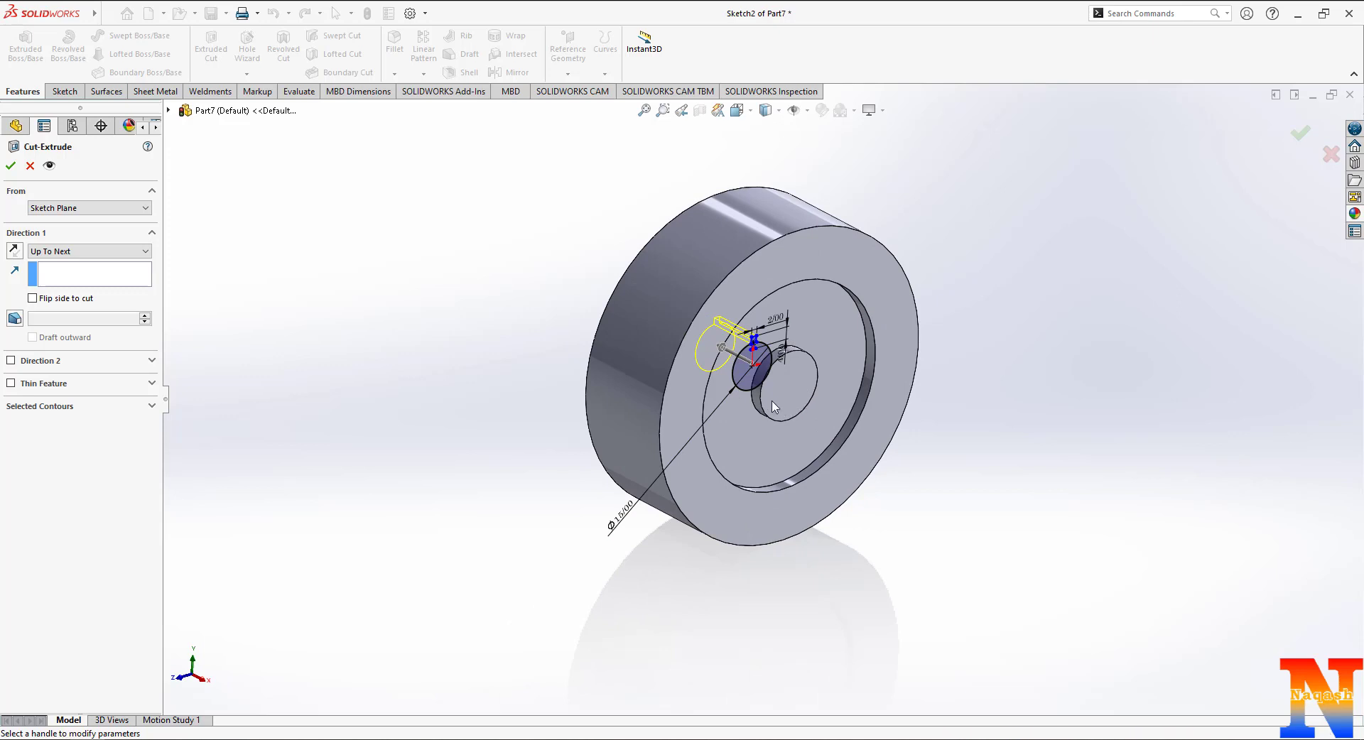
left_click(10, 361)
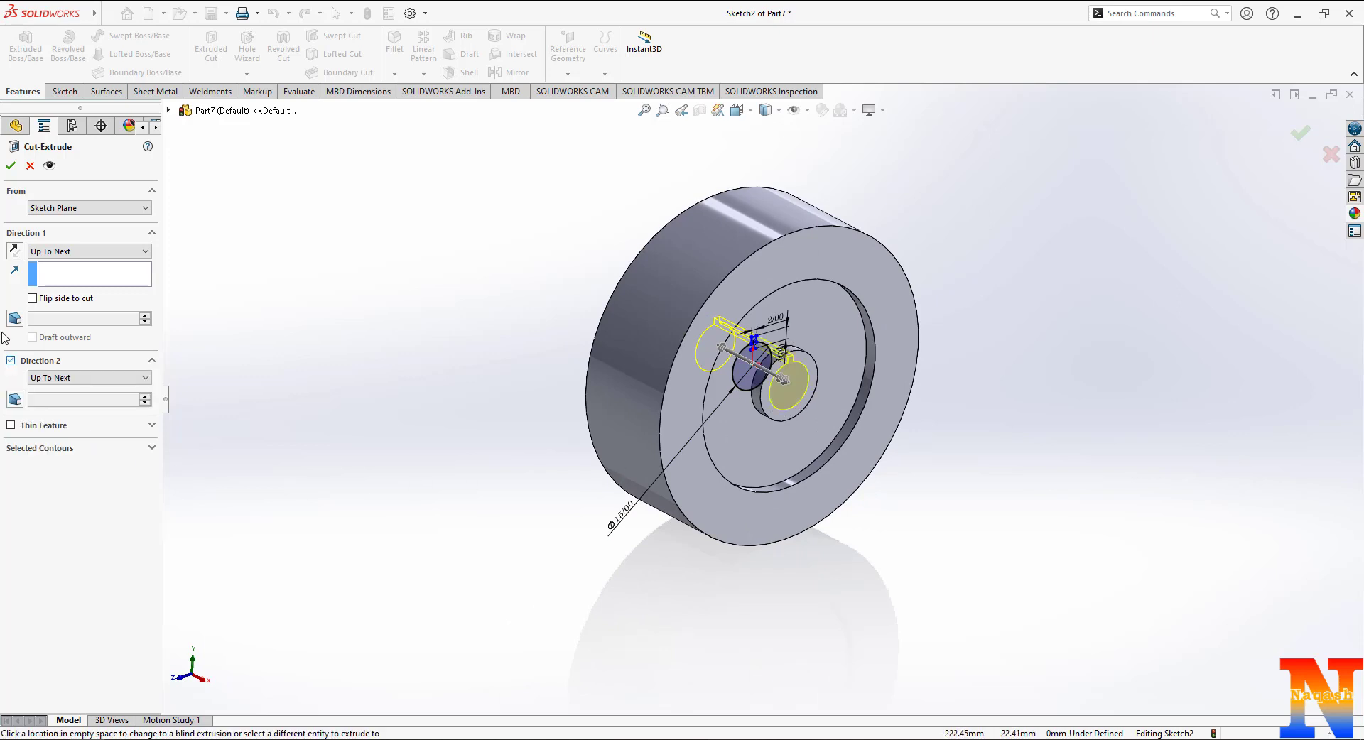
left_click(9, 168)
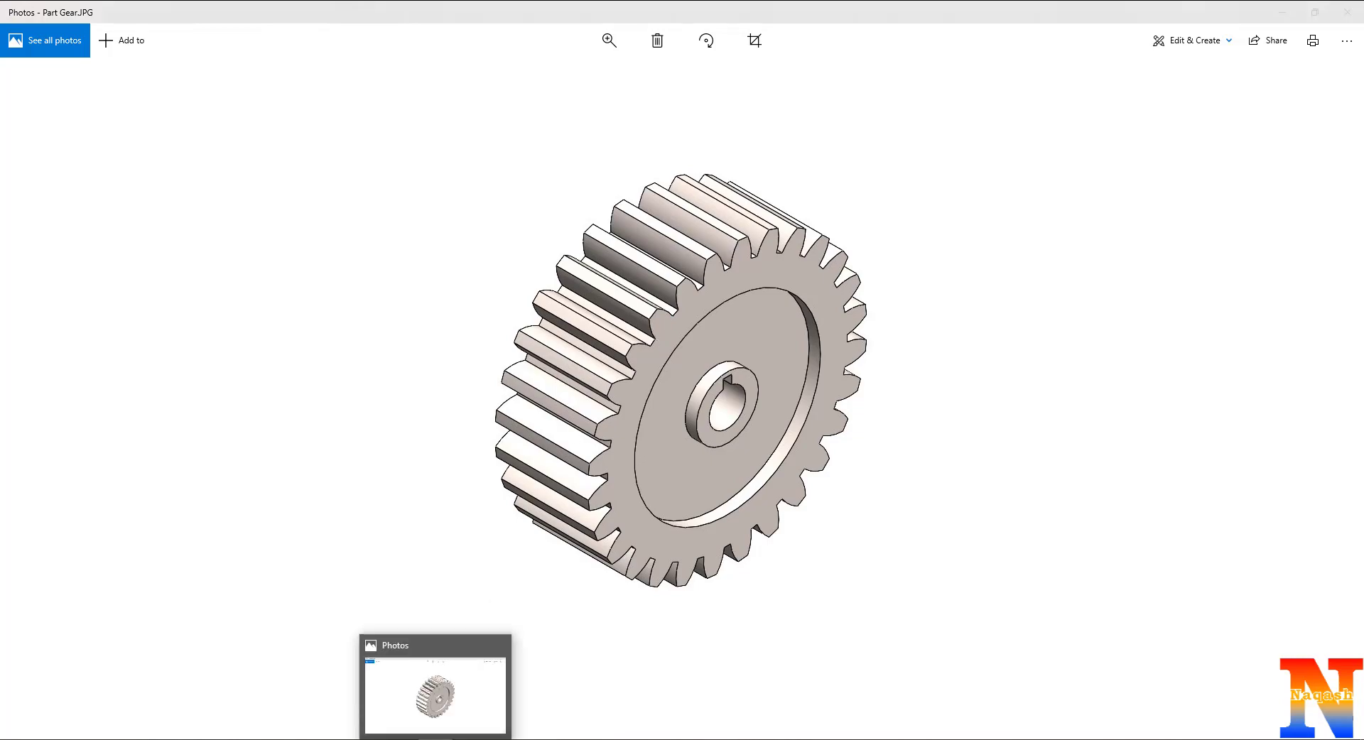
Step: Start a sketch on the Right Plane and draw two circles centered on the origin, with radii of about 45.4 and 40.5 mm
left_click(436, 739)
left_click(57, 286)
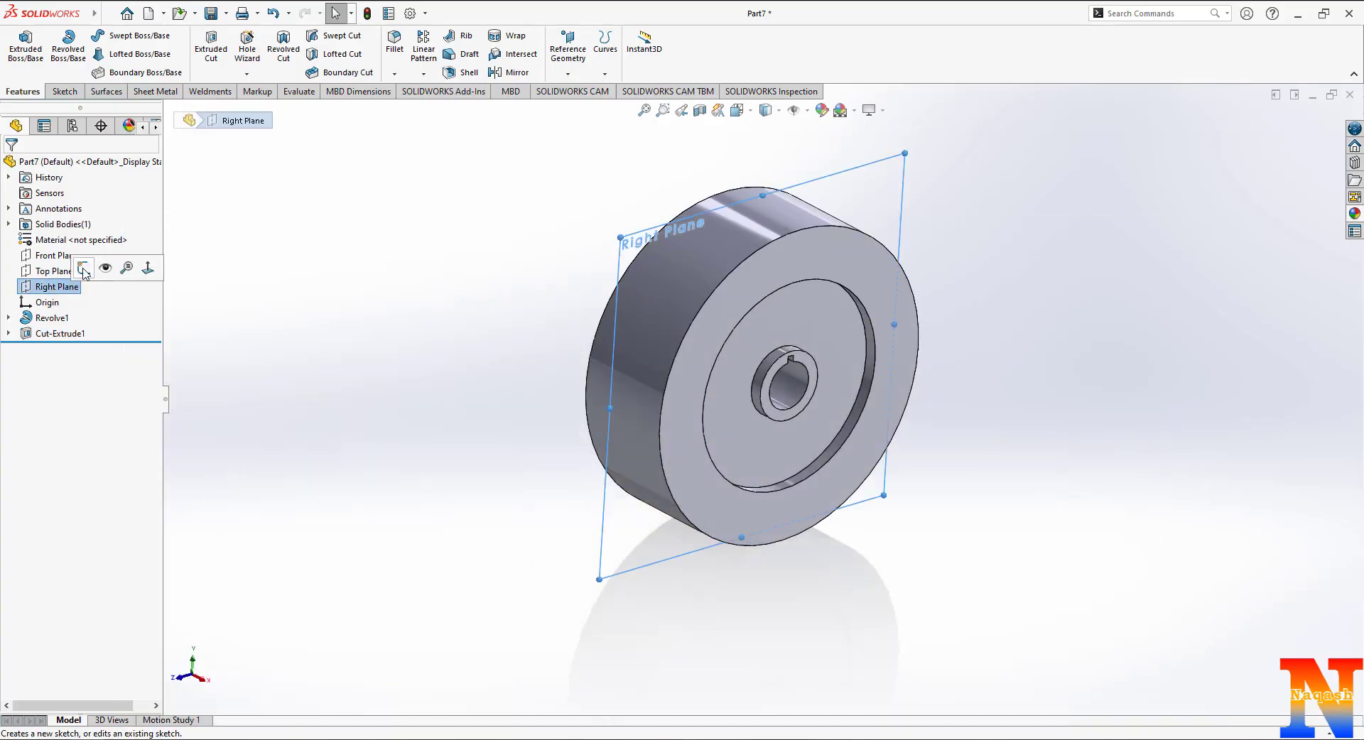
left_click(86, 270)
left_click(122, 35)
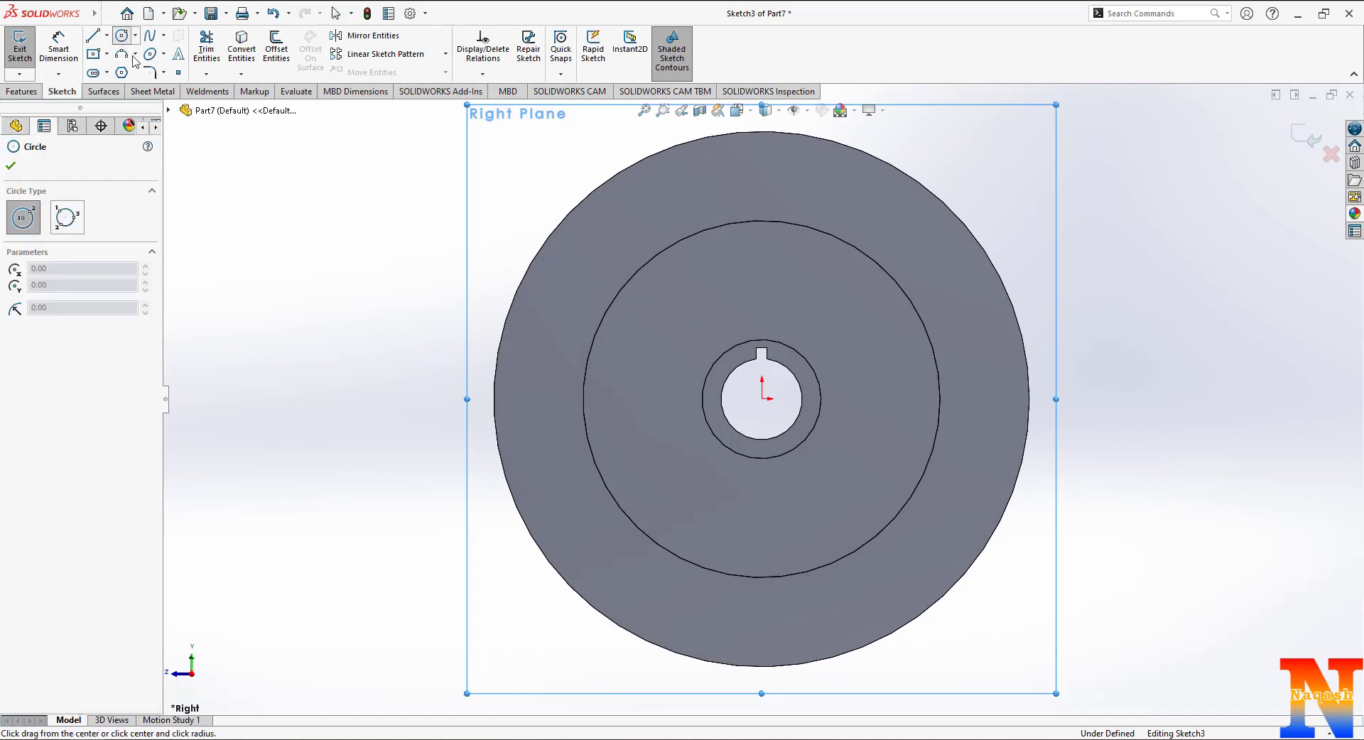
mouse_move(762, 399)
left_mouse_down()
mouse_move(600, 237)
mouse_move(577, 241)
left_mouse_up()
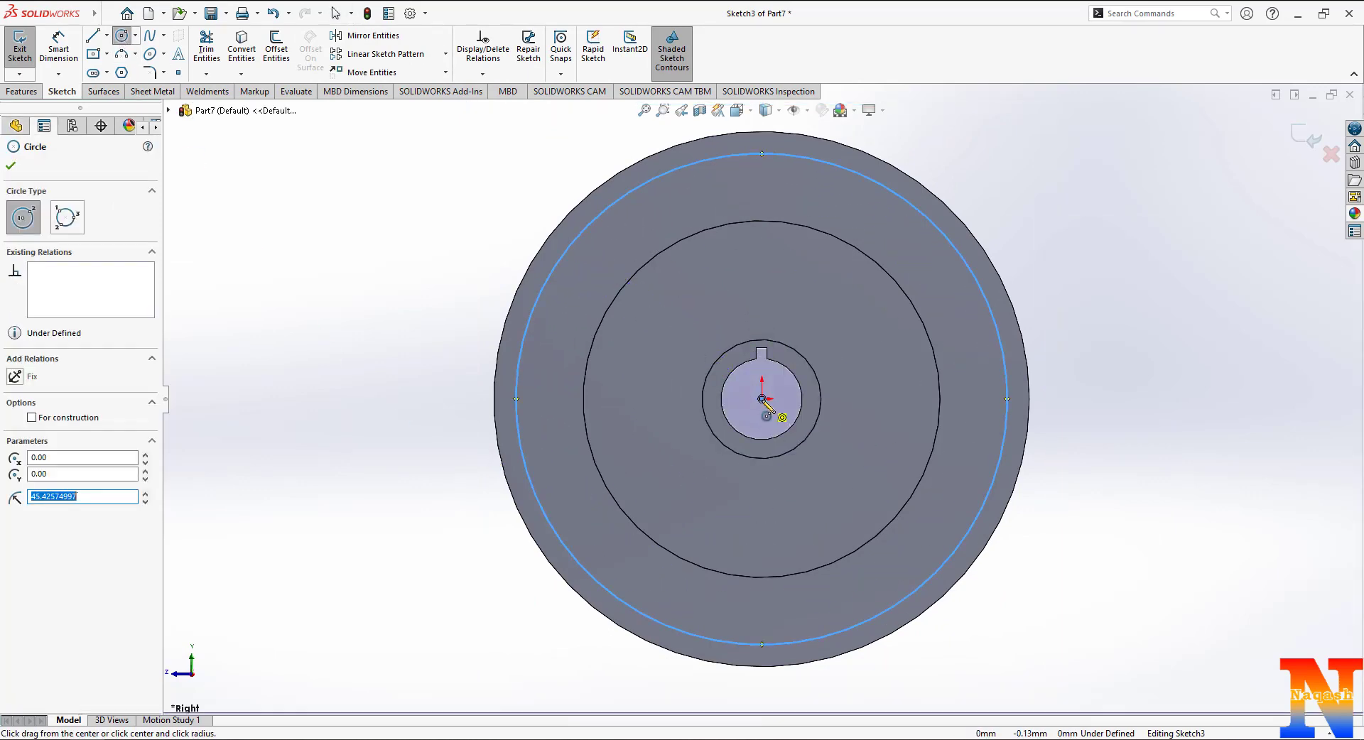
mouse_move(762, 400)
left_mouse_down()
mouse_move(625, 289)
mouse_move(586, 276)
left_mouse_up()
Step: Set the smaller circle's diameter to 85 mm and check the gear reference picture in Photos
left_click(58, 46)
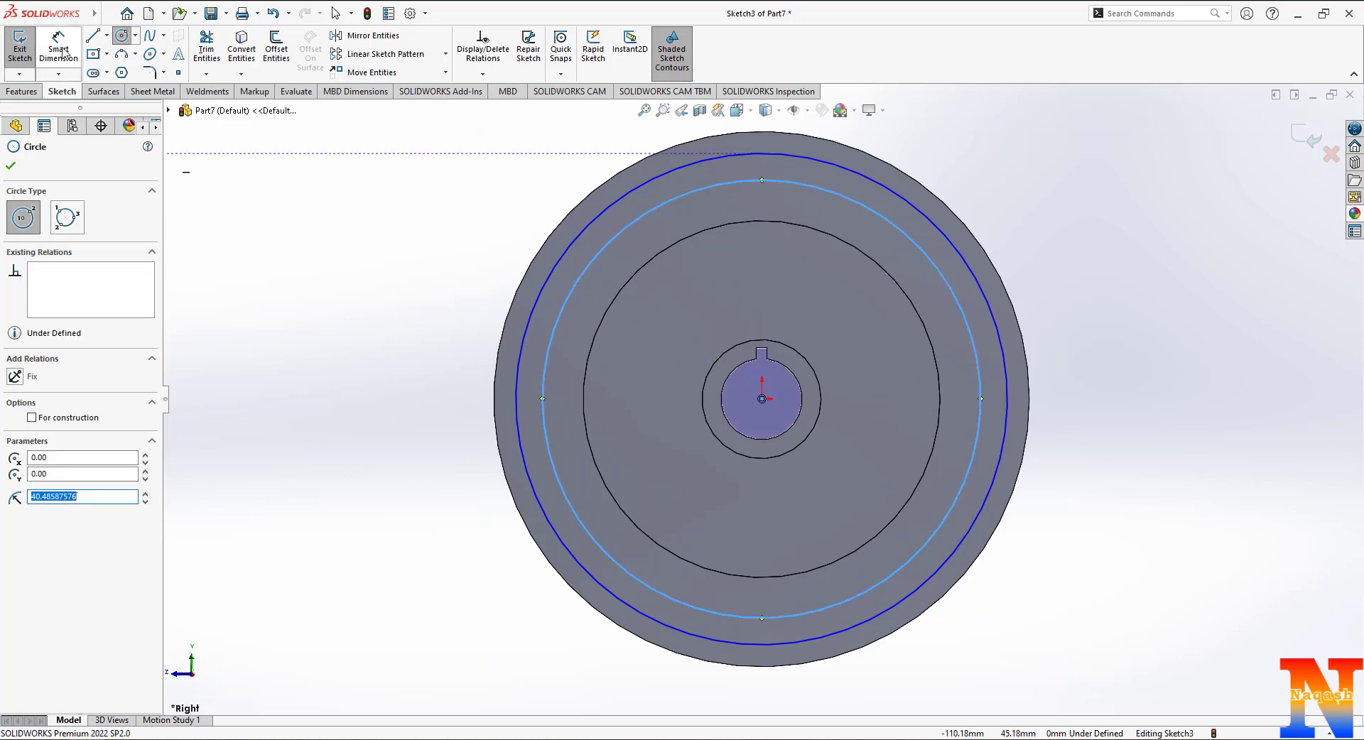
left_click(597, 549)
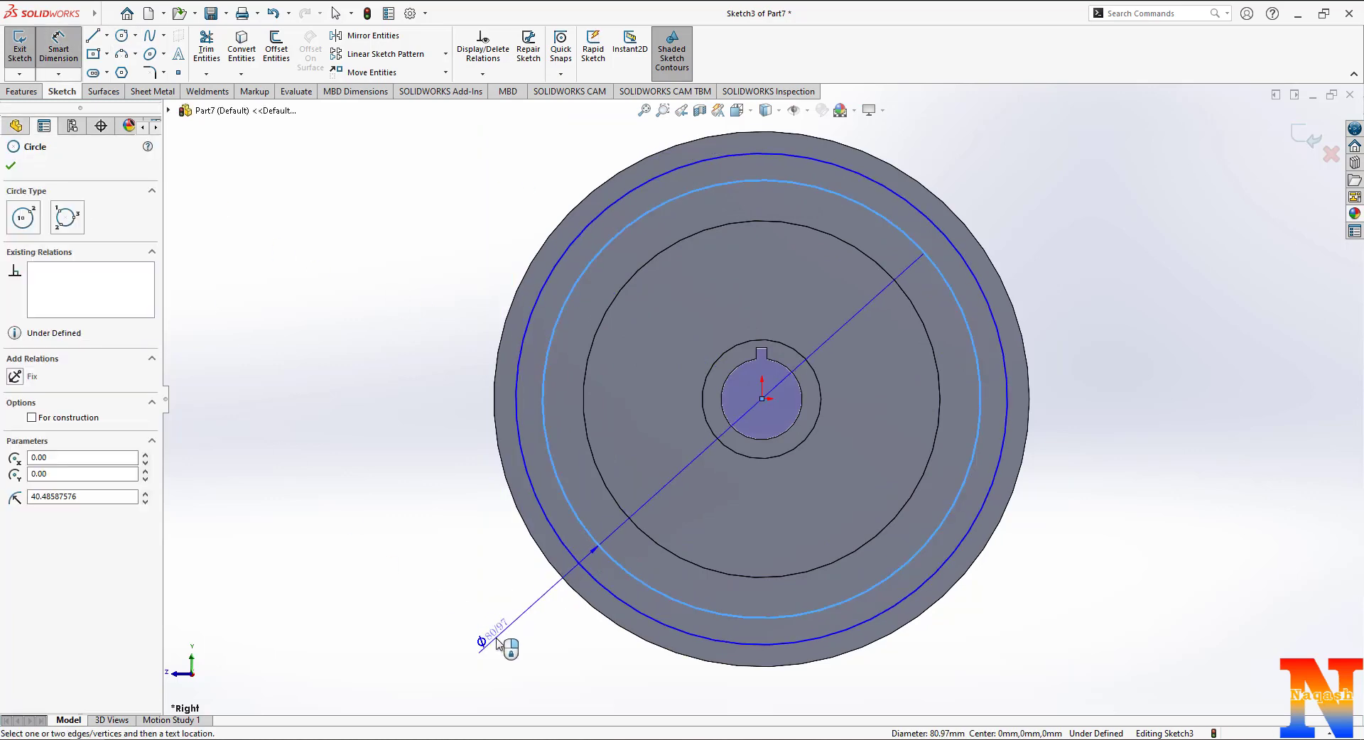
left_click(498, 644)
key("Return")
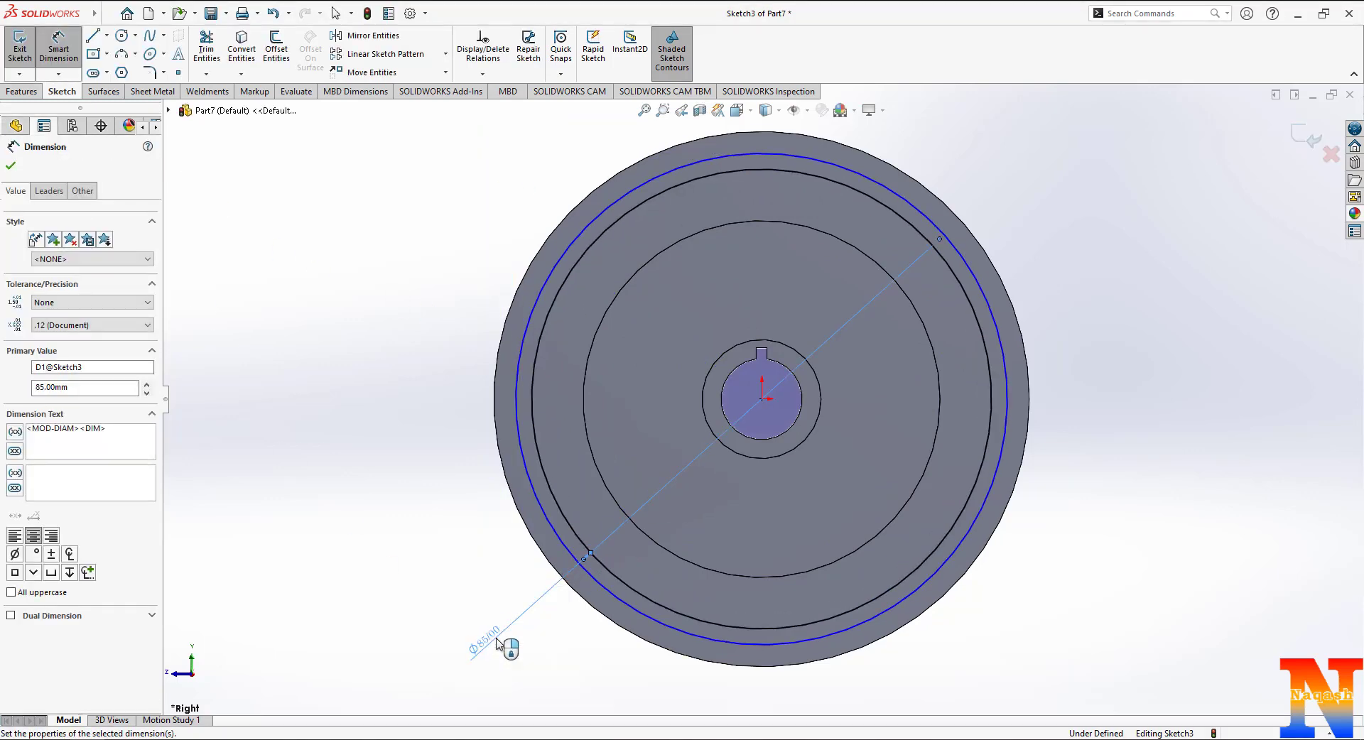
left_click(437, 739)
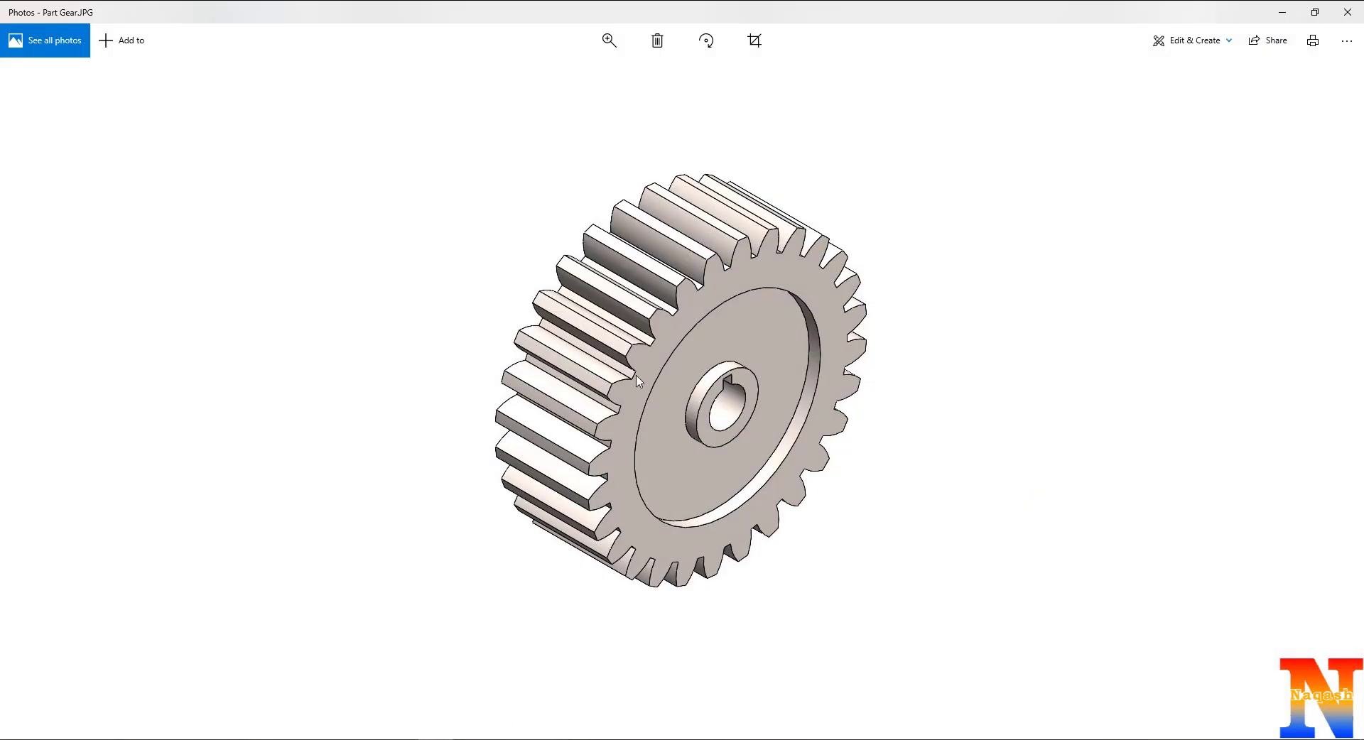
left_click(438, 739)
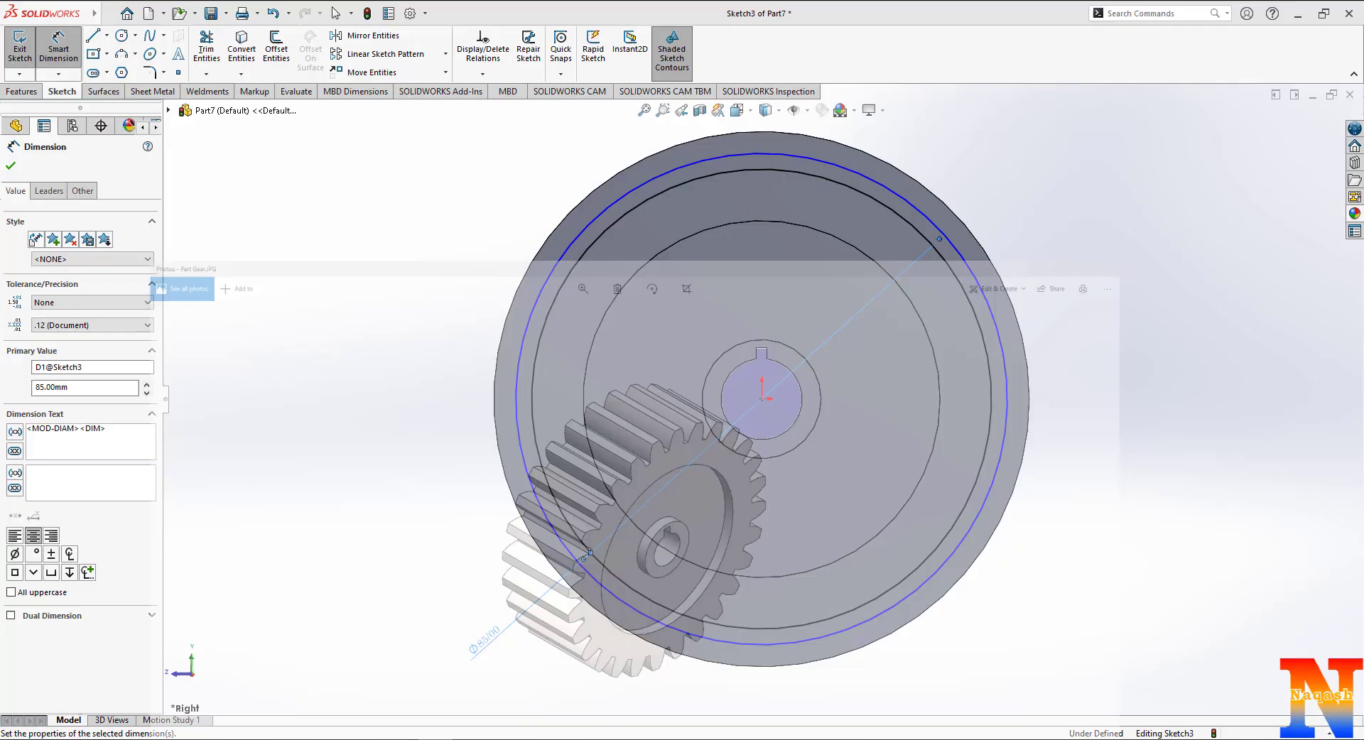
key("Escape")
Step: Make the larger sketch circle coradial with the wheel's outer edge
left_click(511, 384)
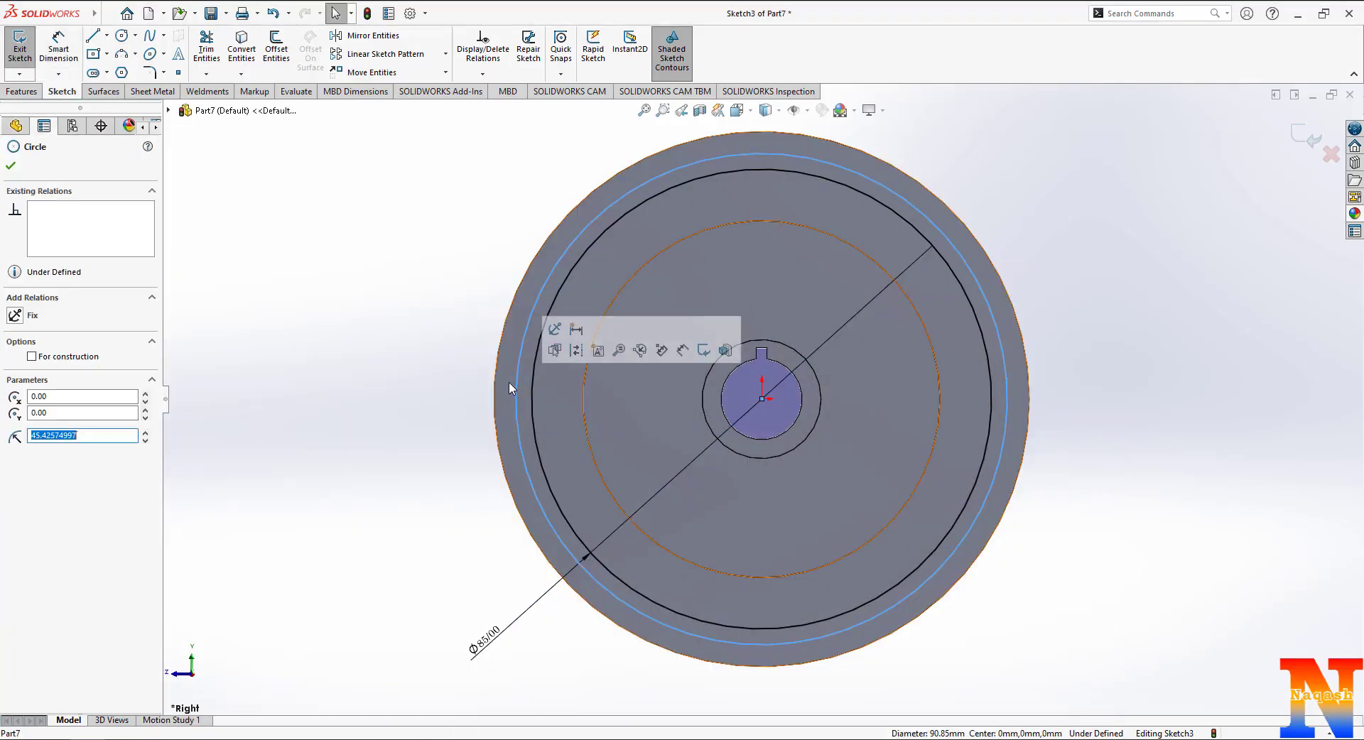
left_click(496, 366, "ctrl")
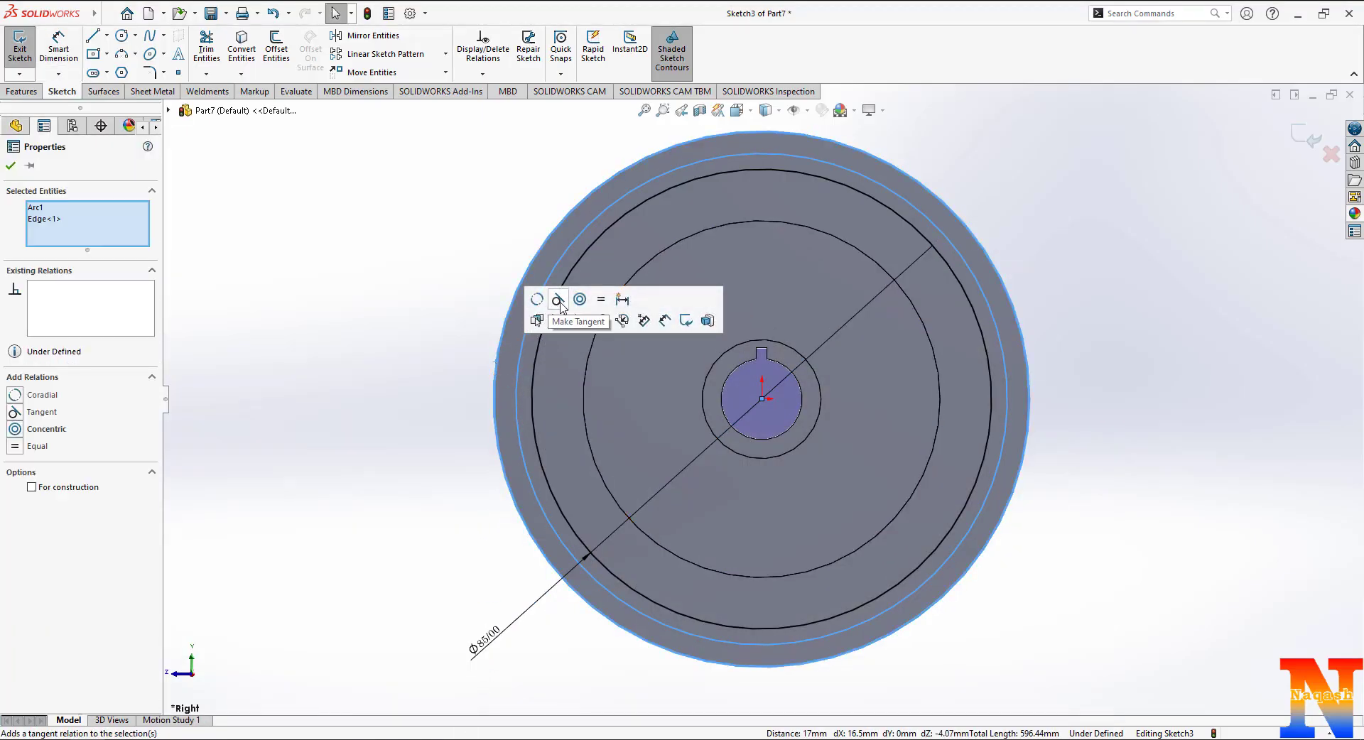
left_click(537, 304)
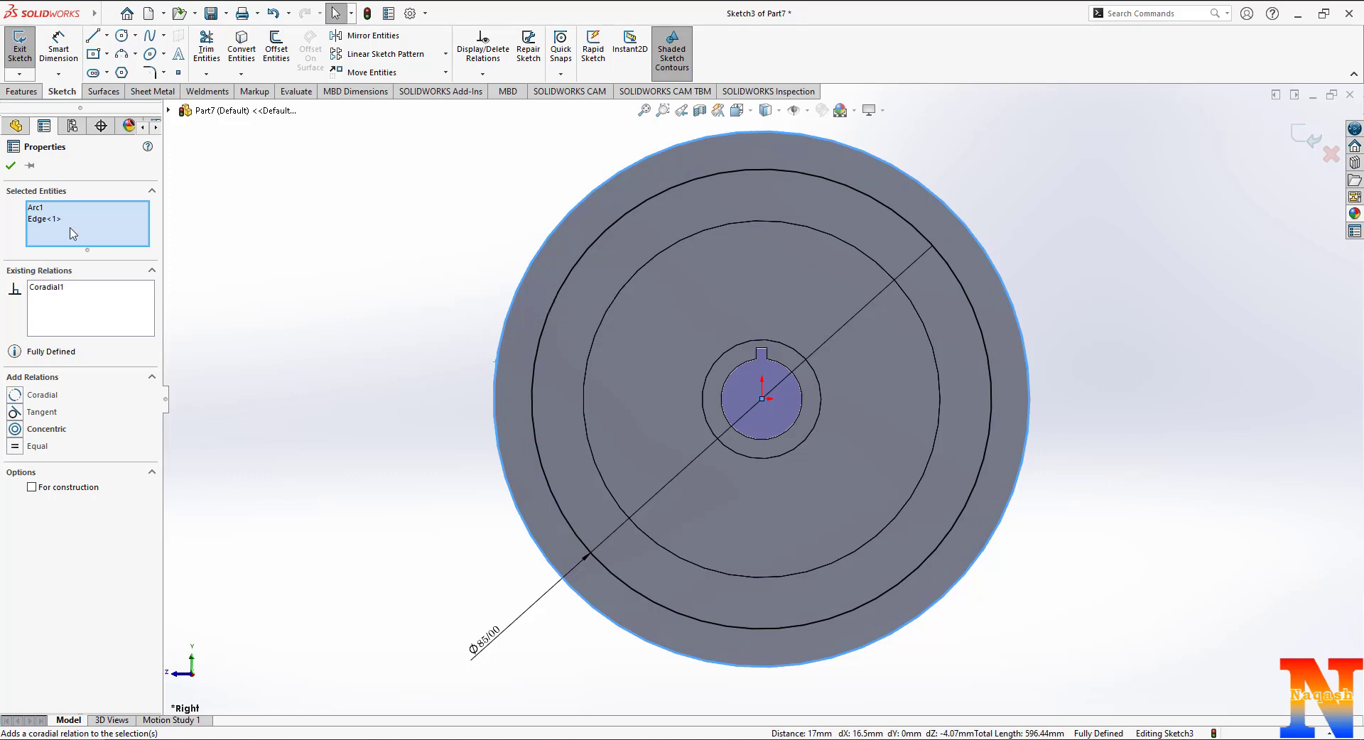
left_click(11, 165)
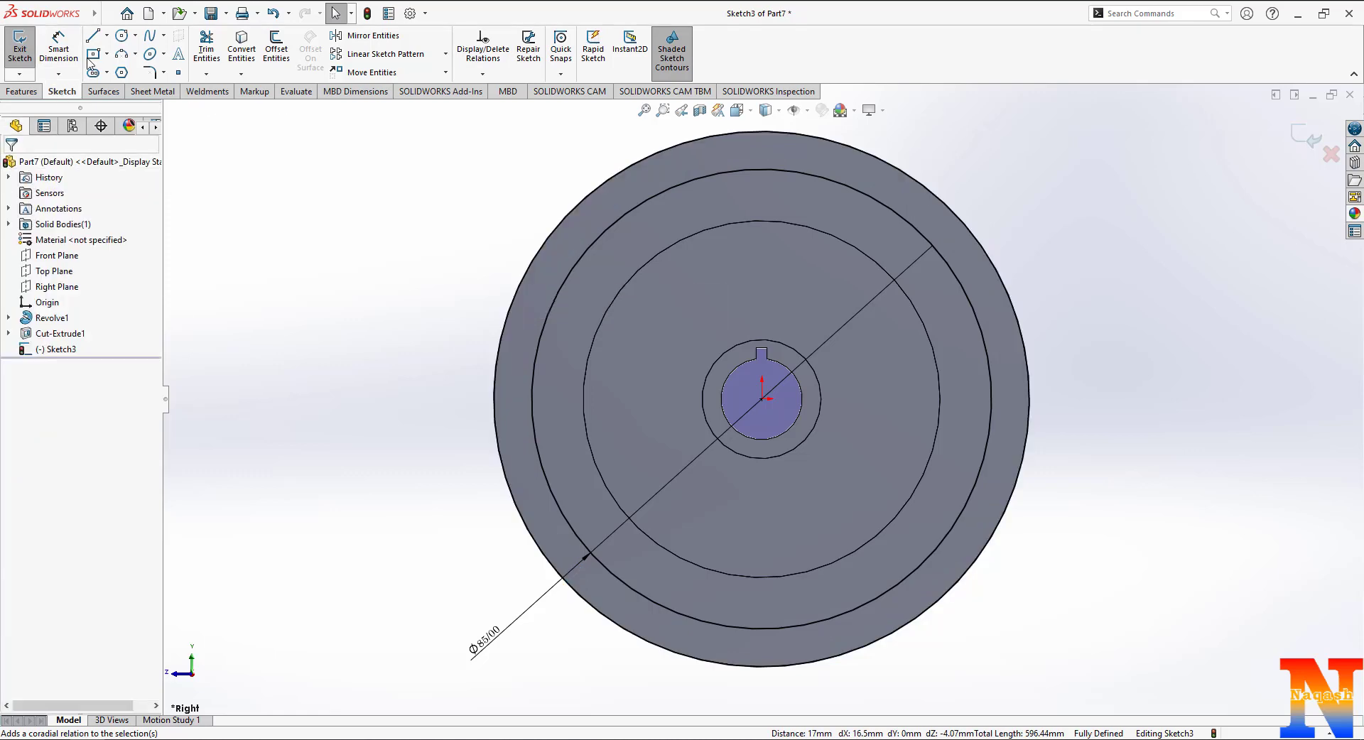
Step: Draw a vertical centerline from the origin up to the 85 mm circle and continue it to the wheel's outer edge
left_click(106, 35)
left_click(120, 62)
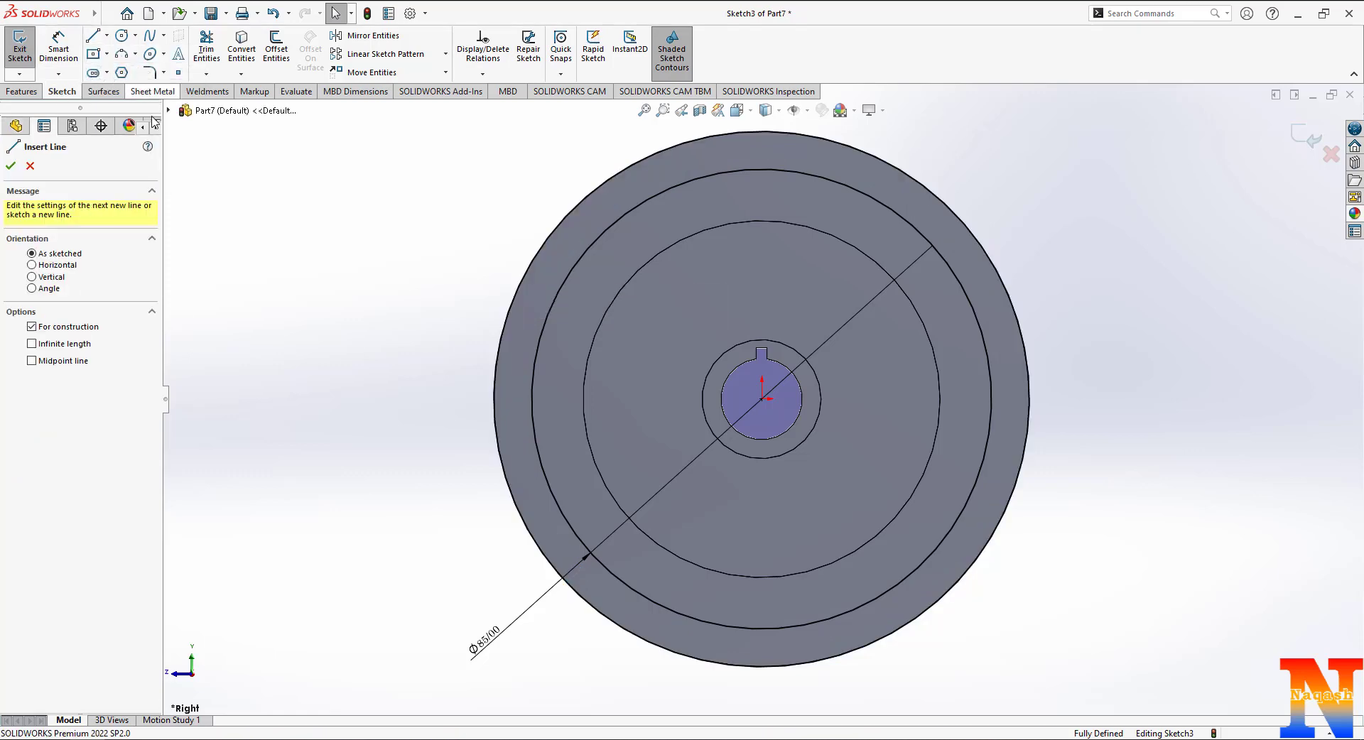
left_click(762, 398)
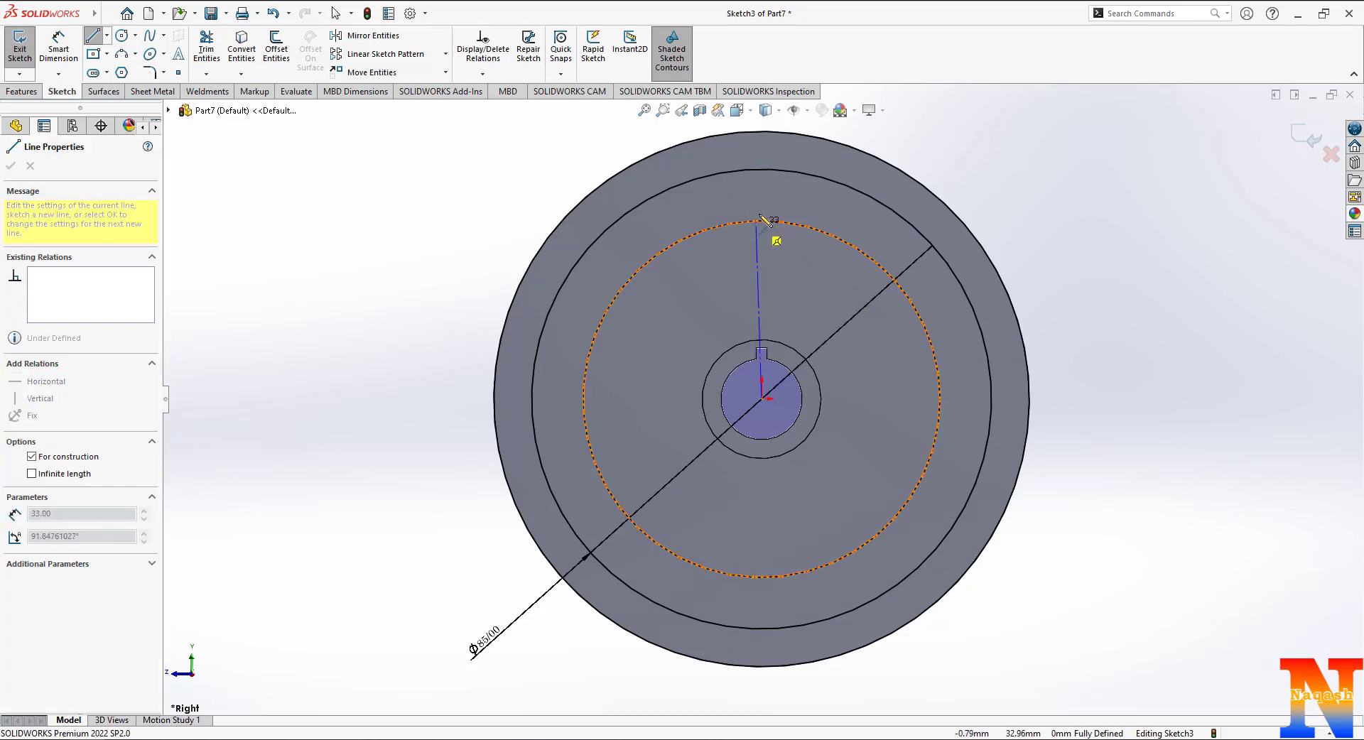
left_click(762, 169)
double_click(763, 133)
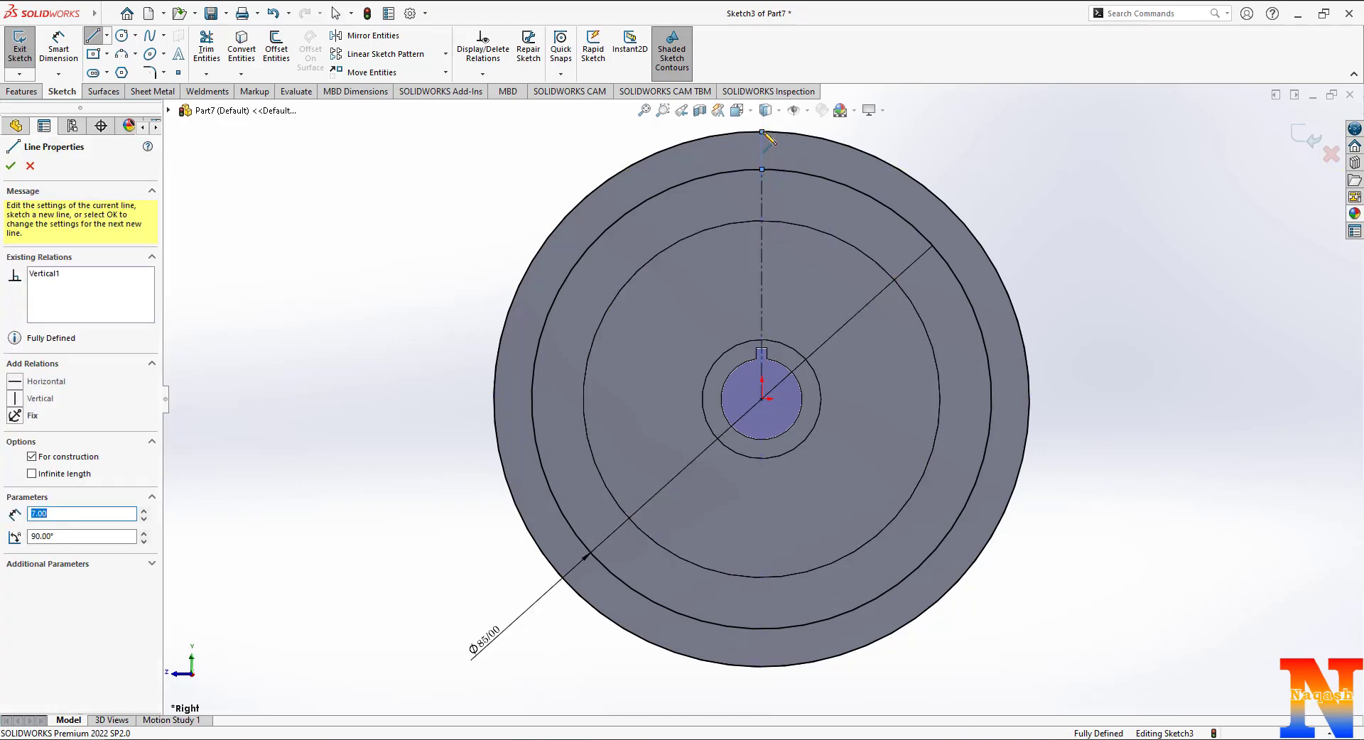
Step: Draw a slanted centerline from the origin to the 85 mm circle, at an angle of about 92.3 degrees
left_click(763, 399)
left_click(754, 171)
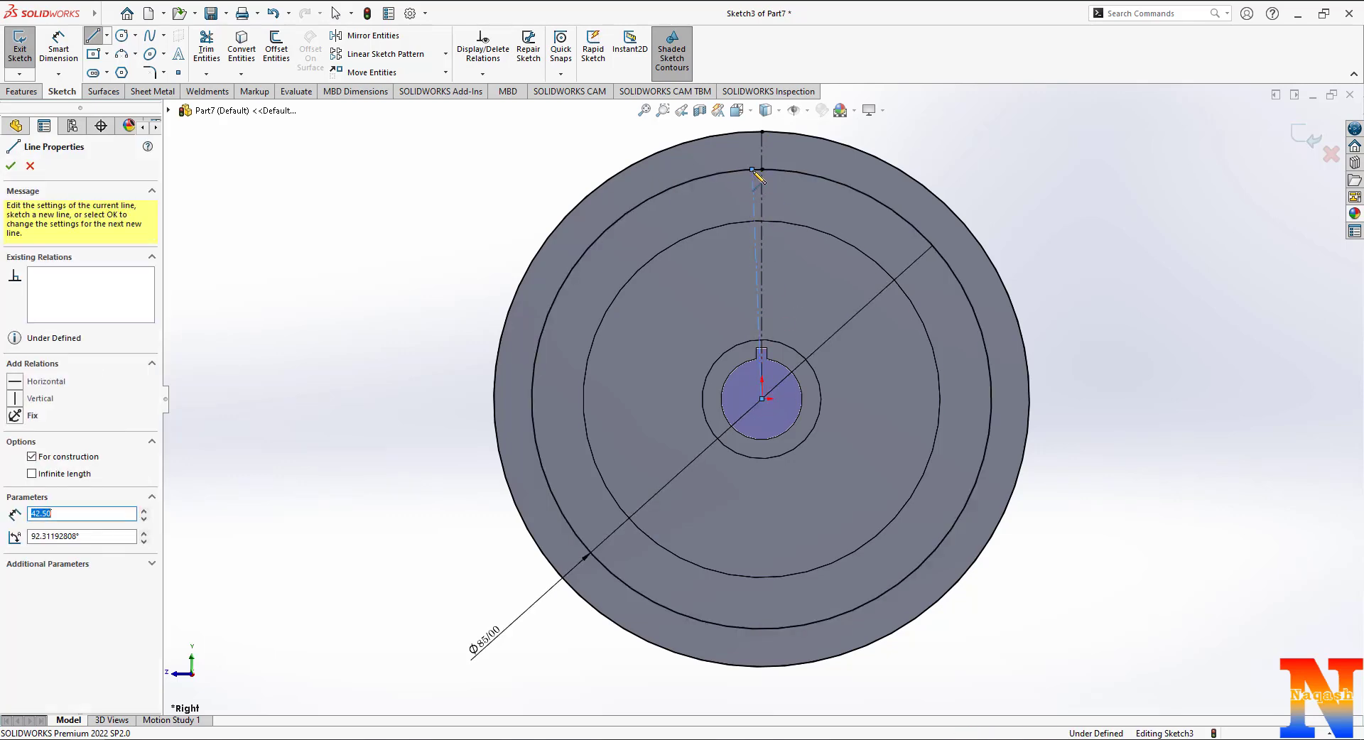
key("Escape")
Step: Dimension the slanted centerline's upper endpoint symmetrically across the vertical centerline, with a doubled distance of 2.2 mm
scroll(764, 174, "up", 5)
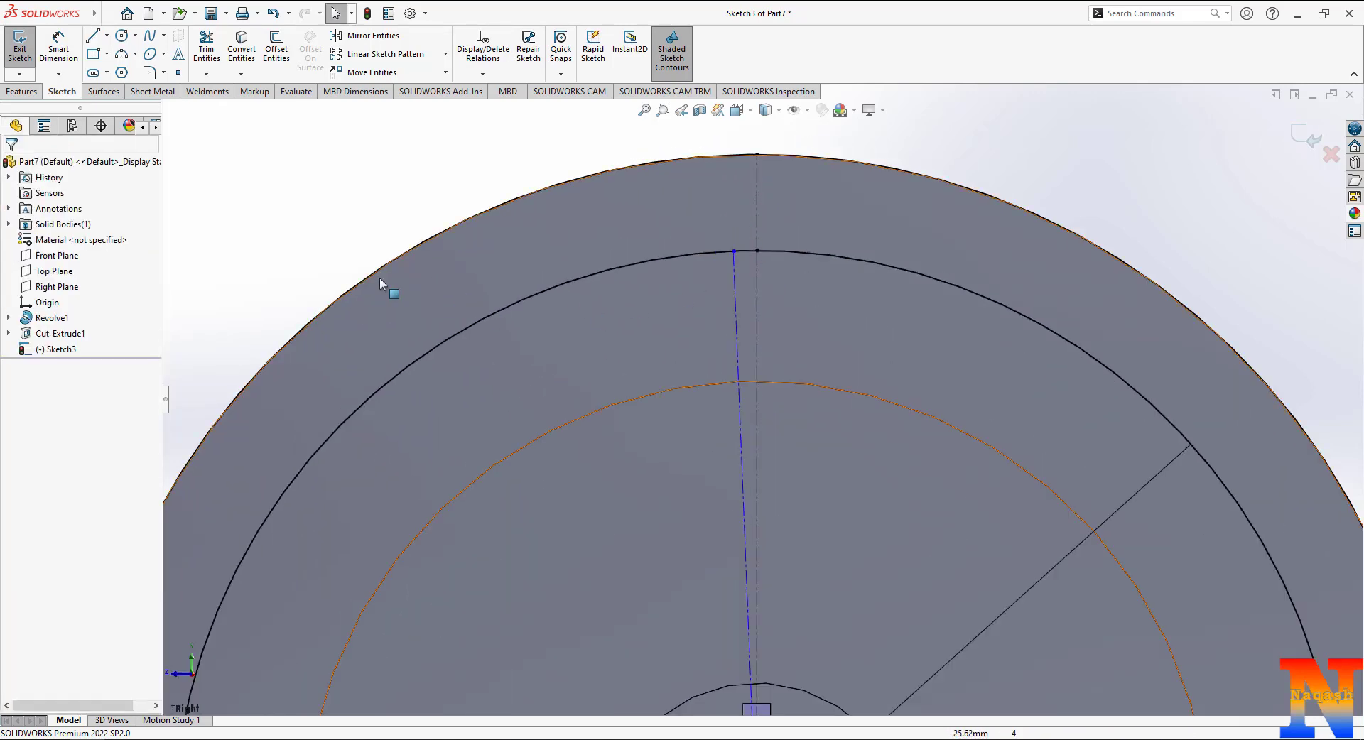
left_click(58, 47)
left_click(734, 251)
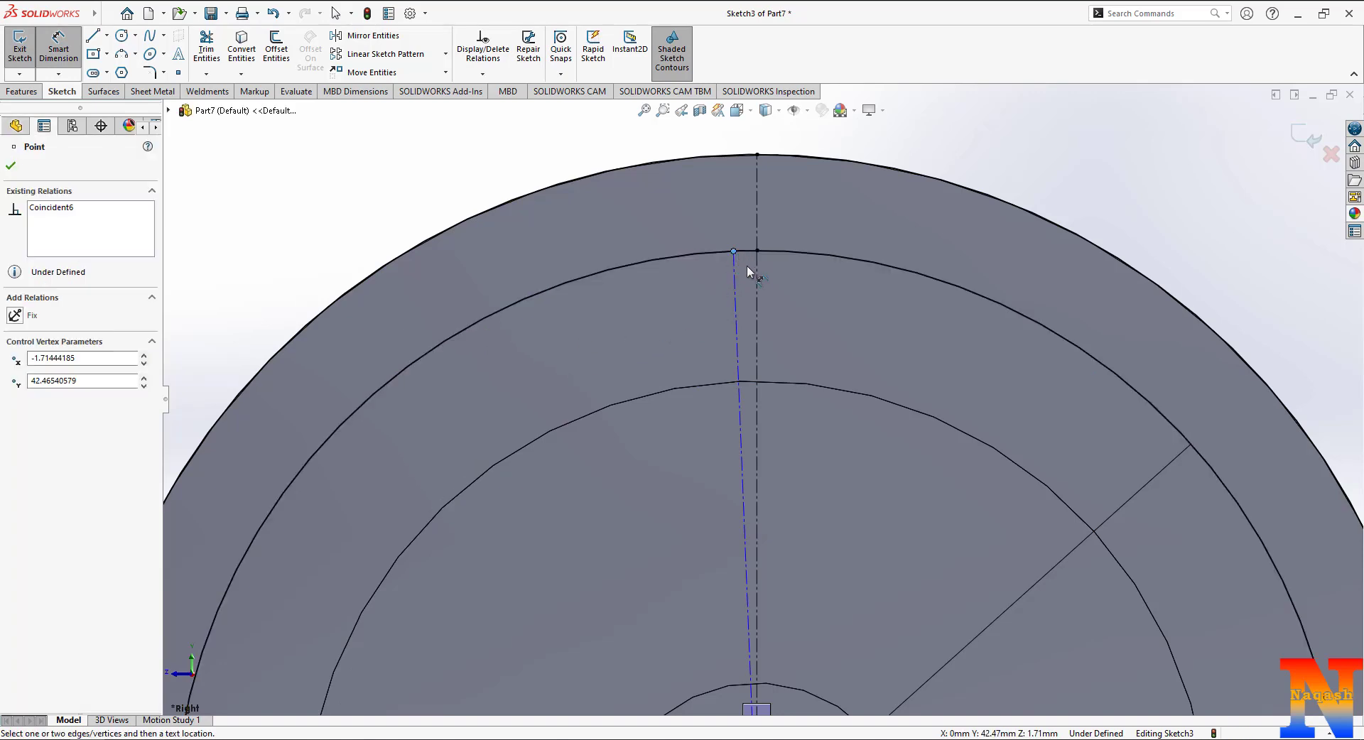
left_click(757, 277)
scroll(756, 277, "down", 2)
left_click(766, 206)
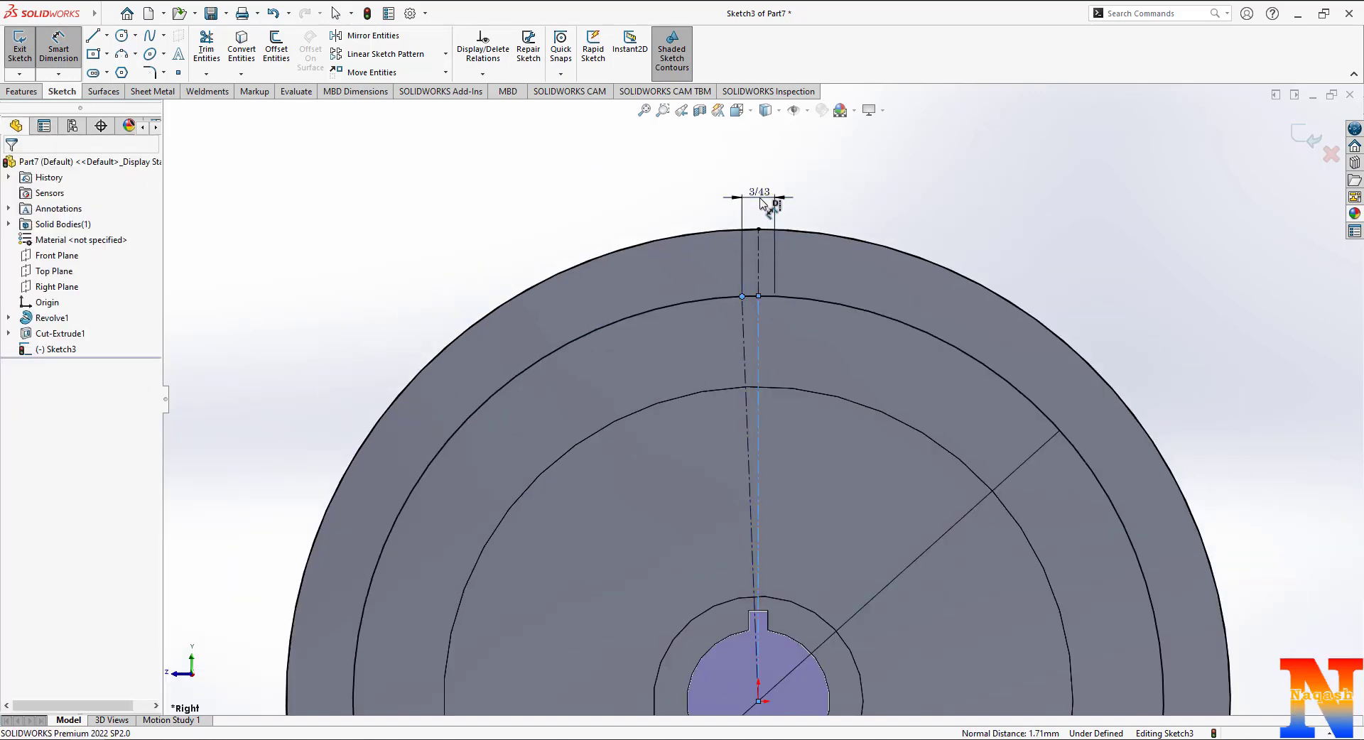
type("2.2")
key("Return")
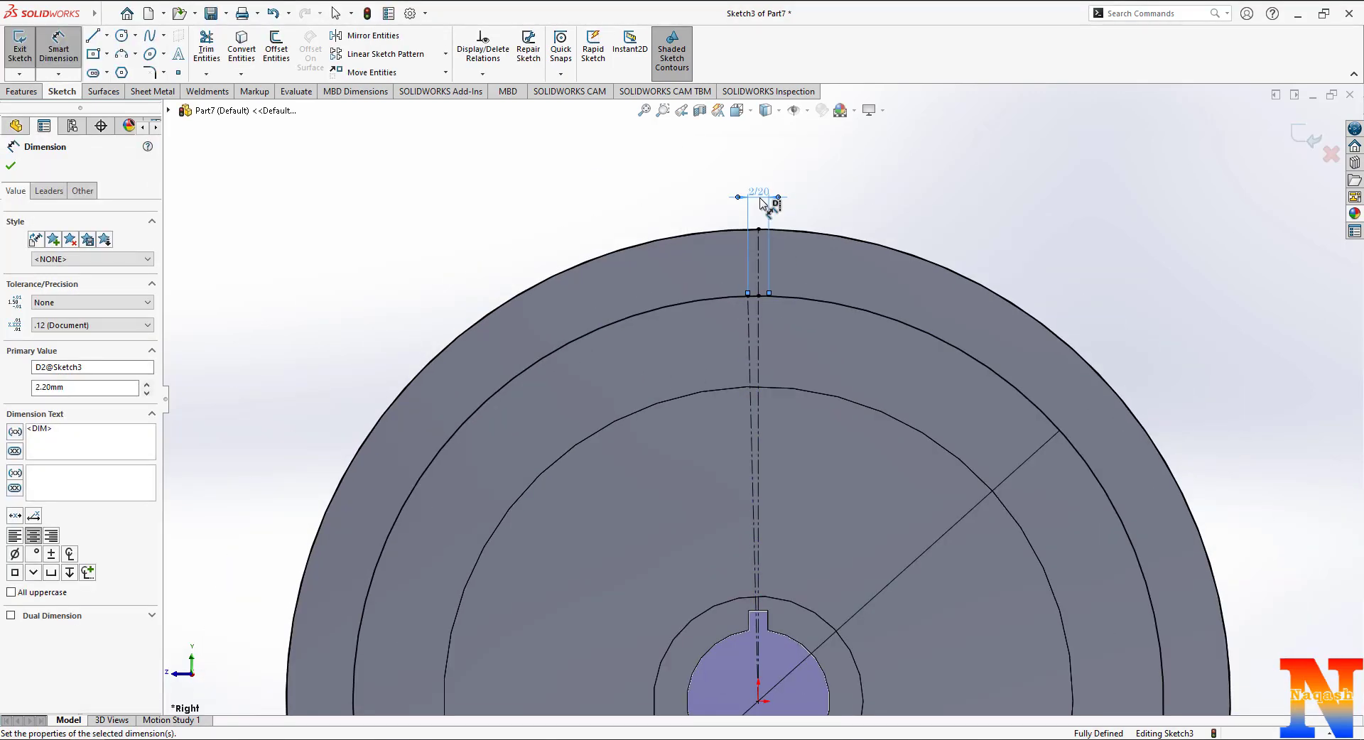
Step: Mirror the slanted centerline about the vertical centerline
left_click(366, 35)
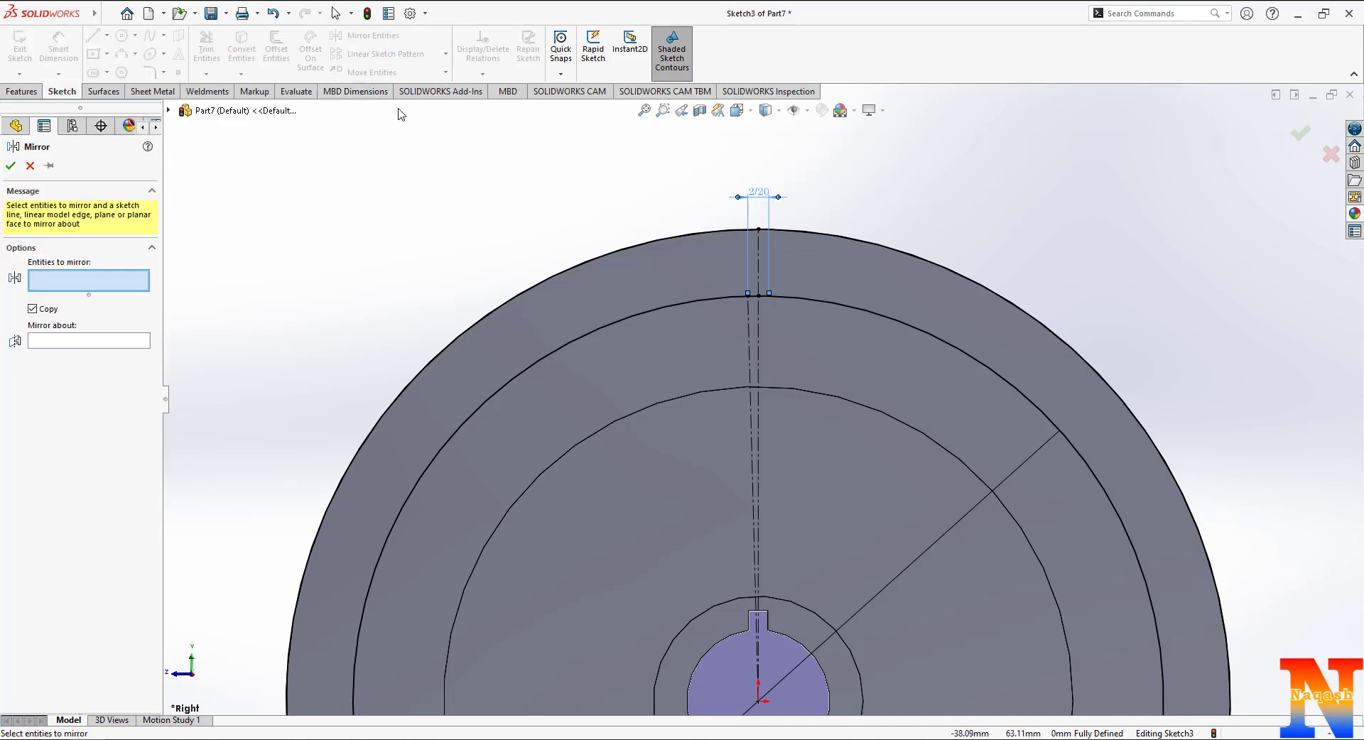
left_click(748, 326)
left_click(74, 344)
left_click(753, 355)
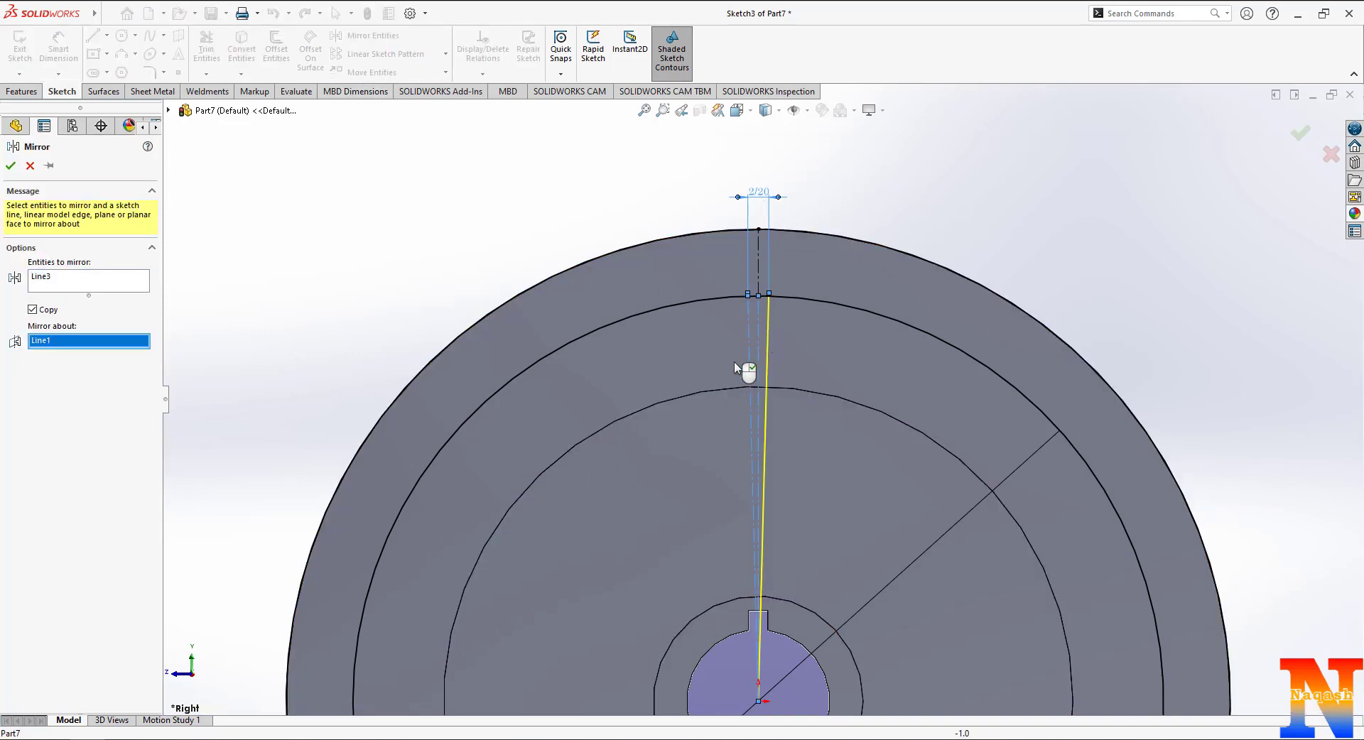
left_click(10, 166)
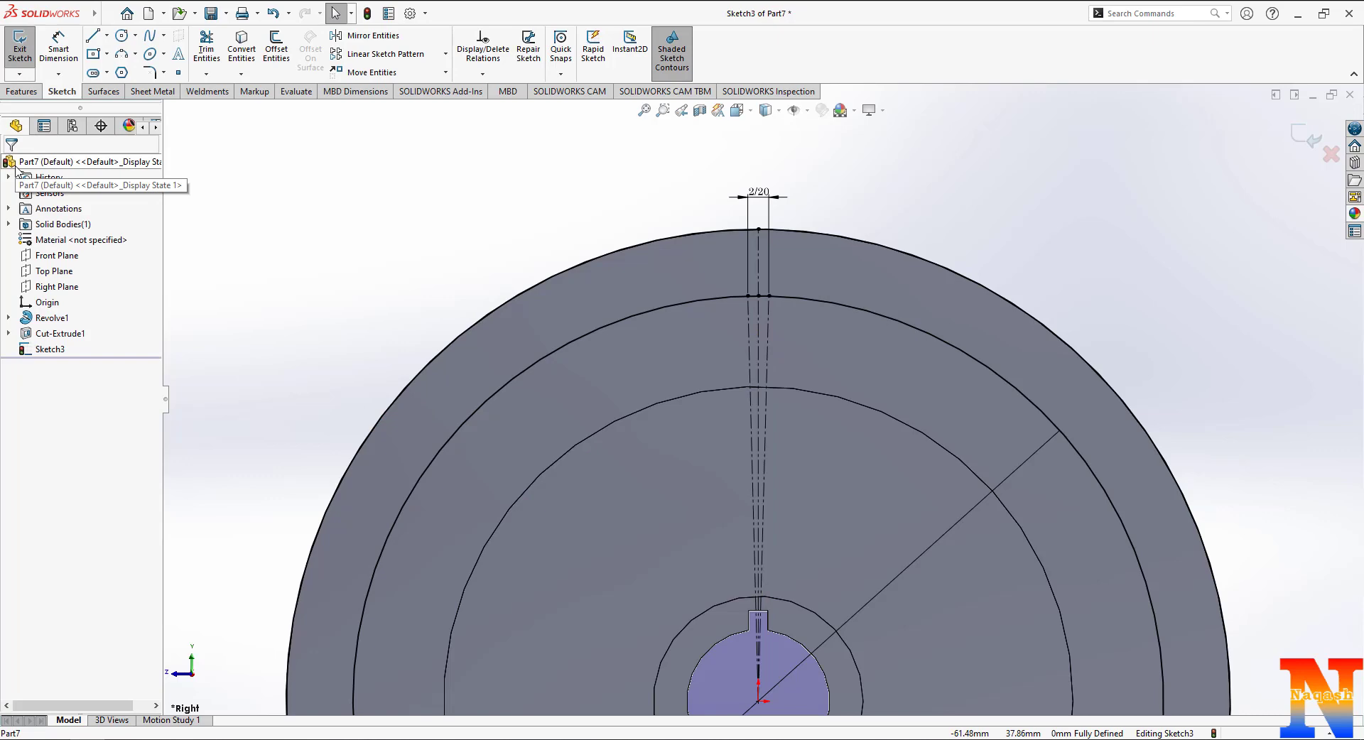
Step: Draw another slanted centerline from the origin to the wheel's outer edge, ending about 4.4 mm from the vertical centerline on the first slanted line's side
left_click(106, 35)
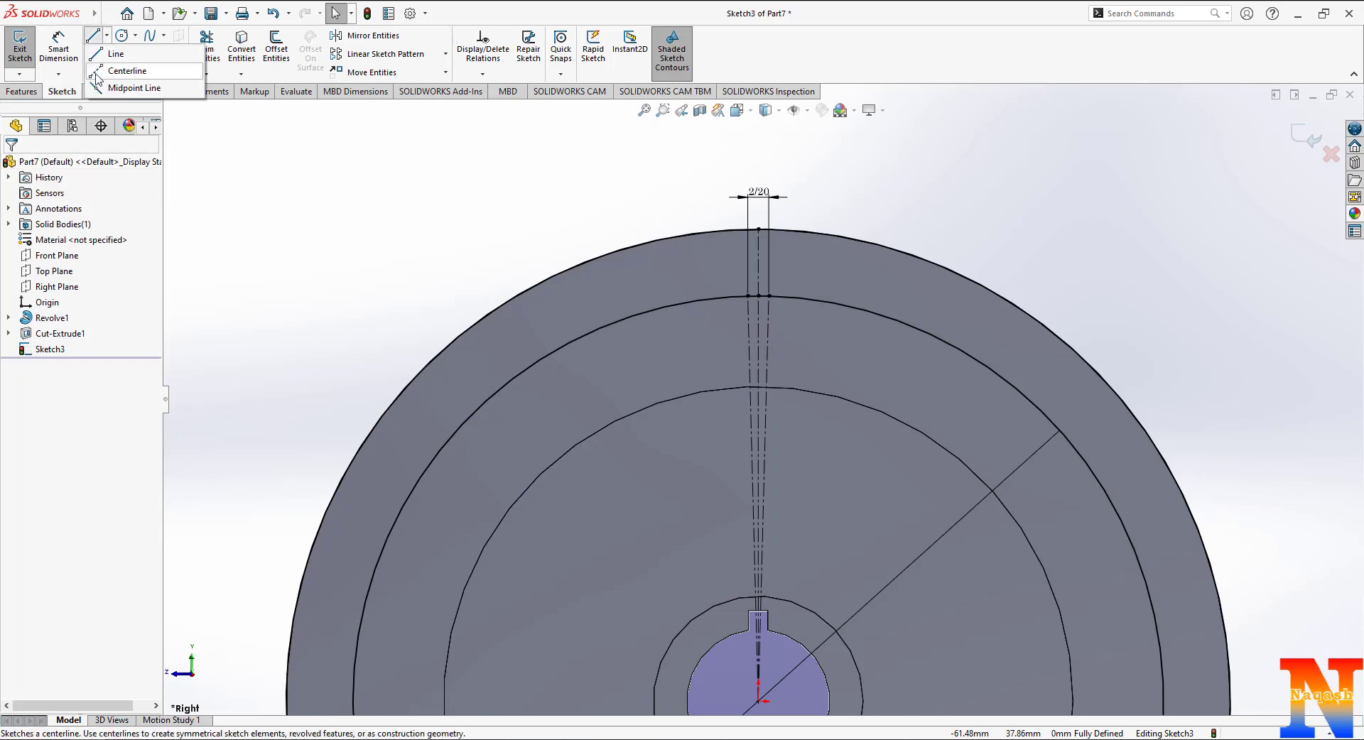
left_click(119, 70)
left_click(759, 702)
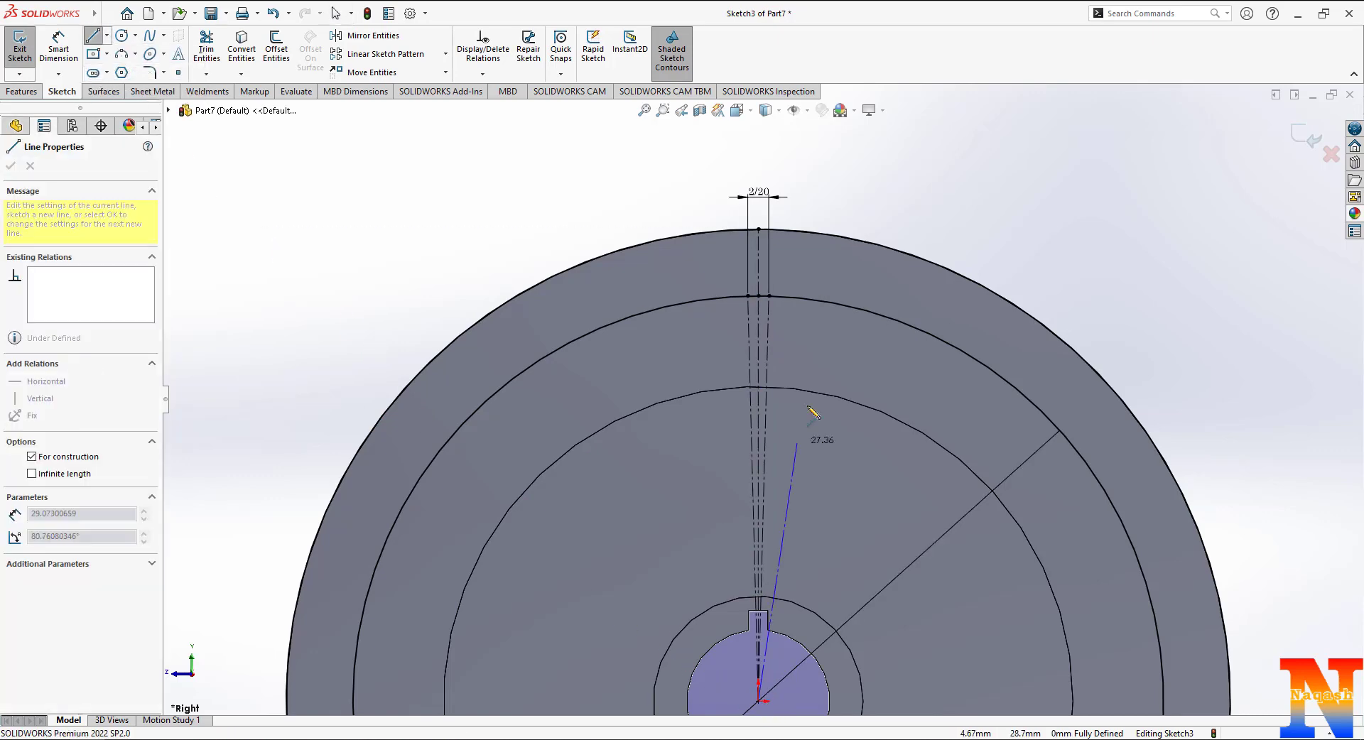
left_click(717, 232)
key("Escape")
Step: Dimension the outer slanted centerline's endpoint across the vertical centerline with a doubled distance of 7.7 mm
left_click(57, 41)
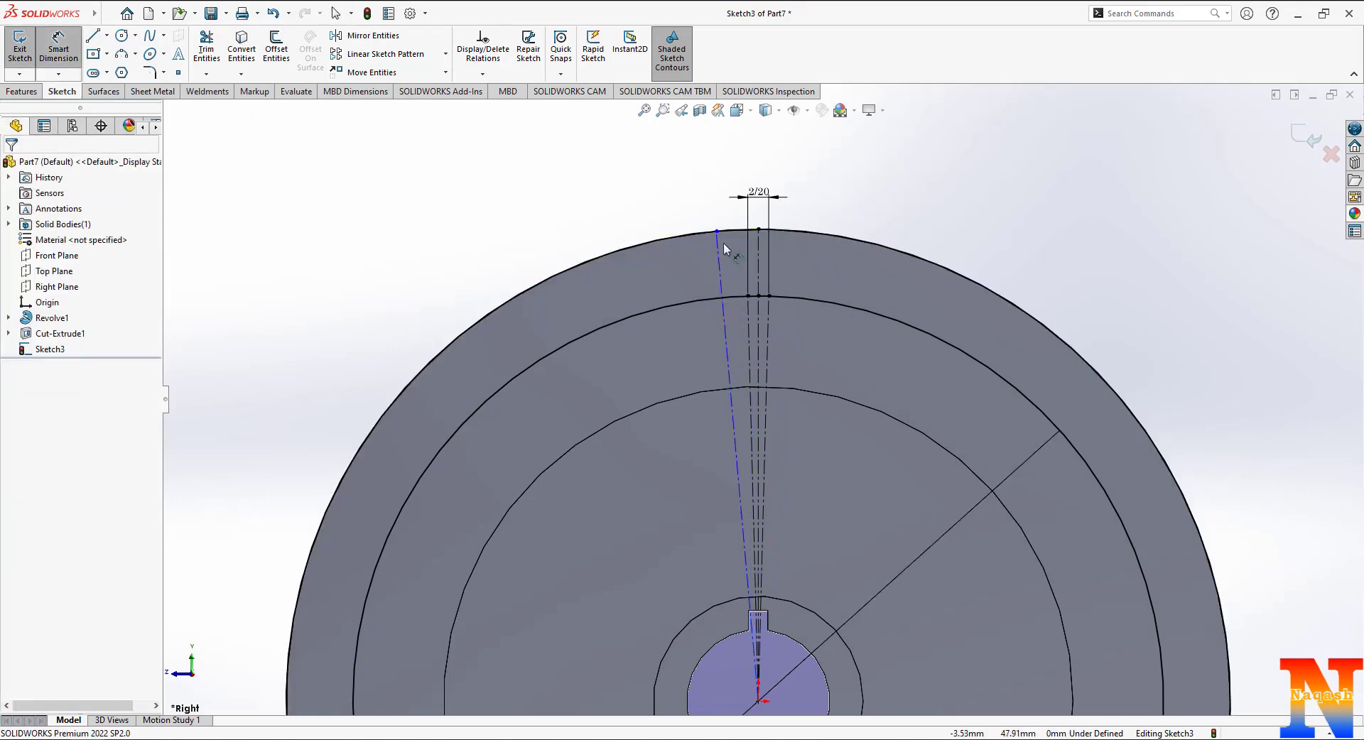
left_click(717, 232)
left_click(759, 265)
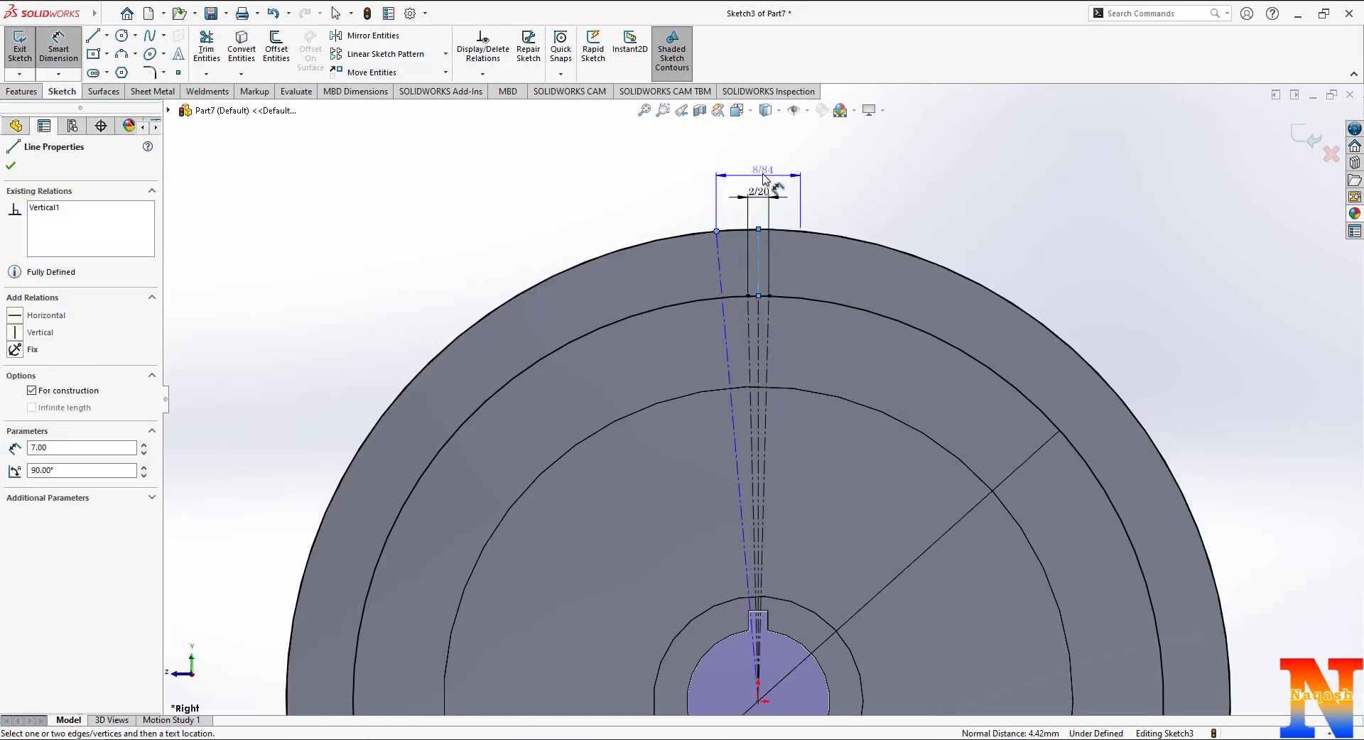
left_click(771, 172)
type("7.7")
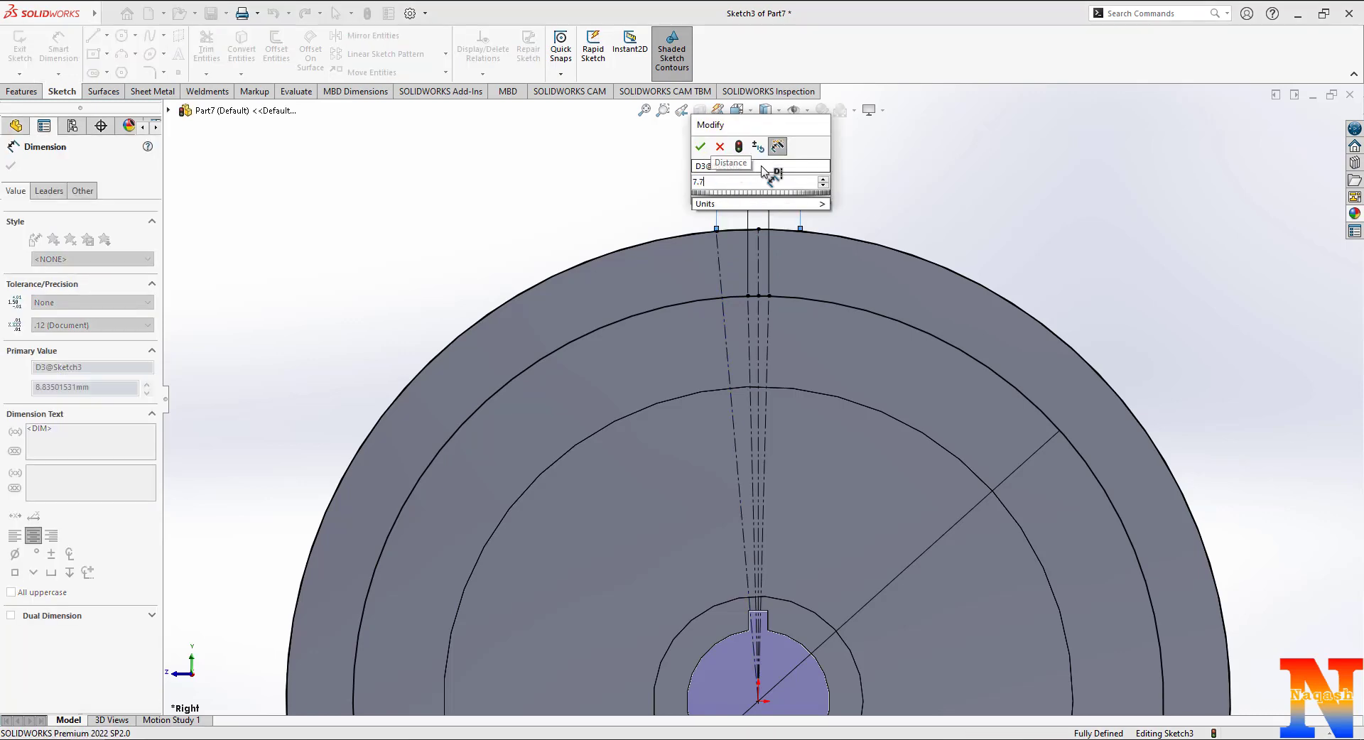
key("Return")
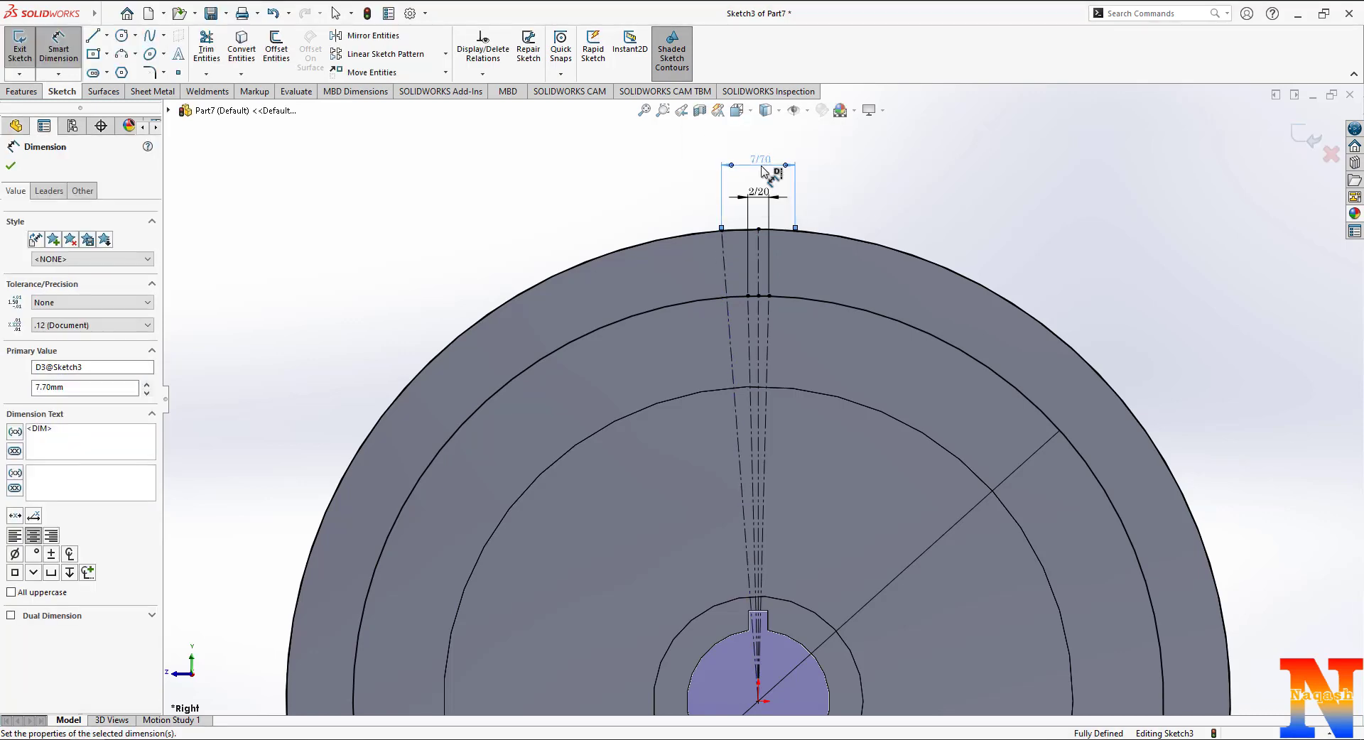
Step: Mirror the outer slanted centerline about the vertical centerline
left_click(370, 36)
left_click(728, 282)
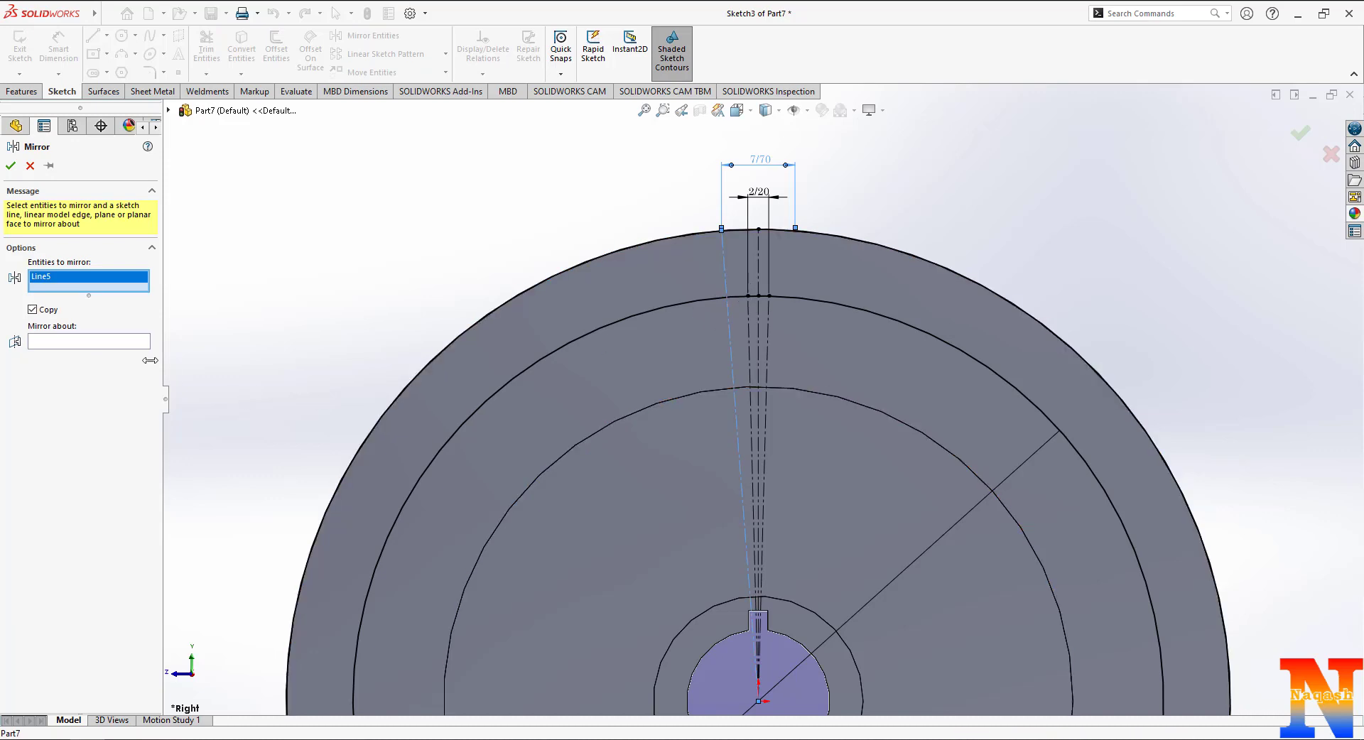
left_click(759, 275)
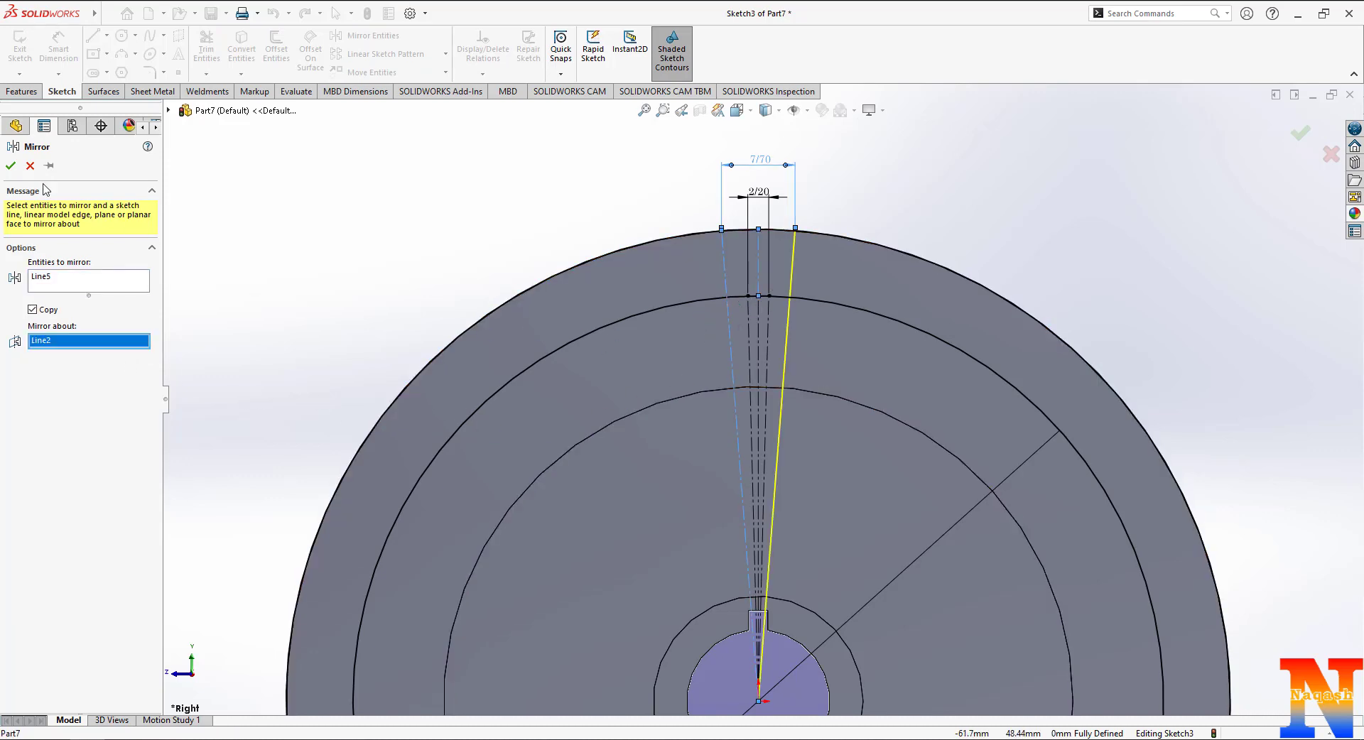
left_click(10, 165)
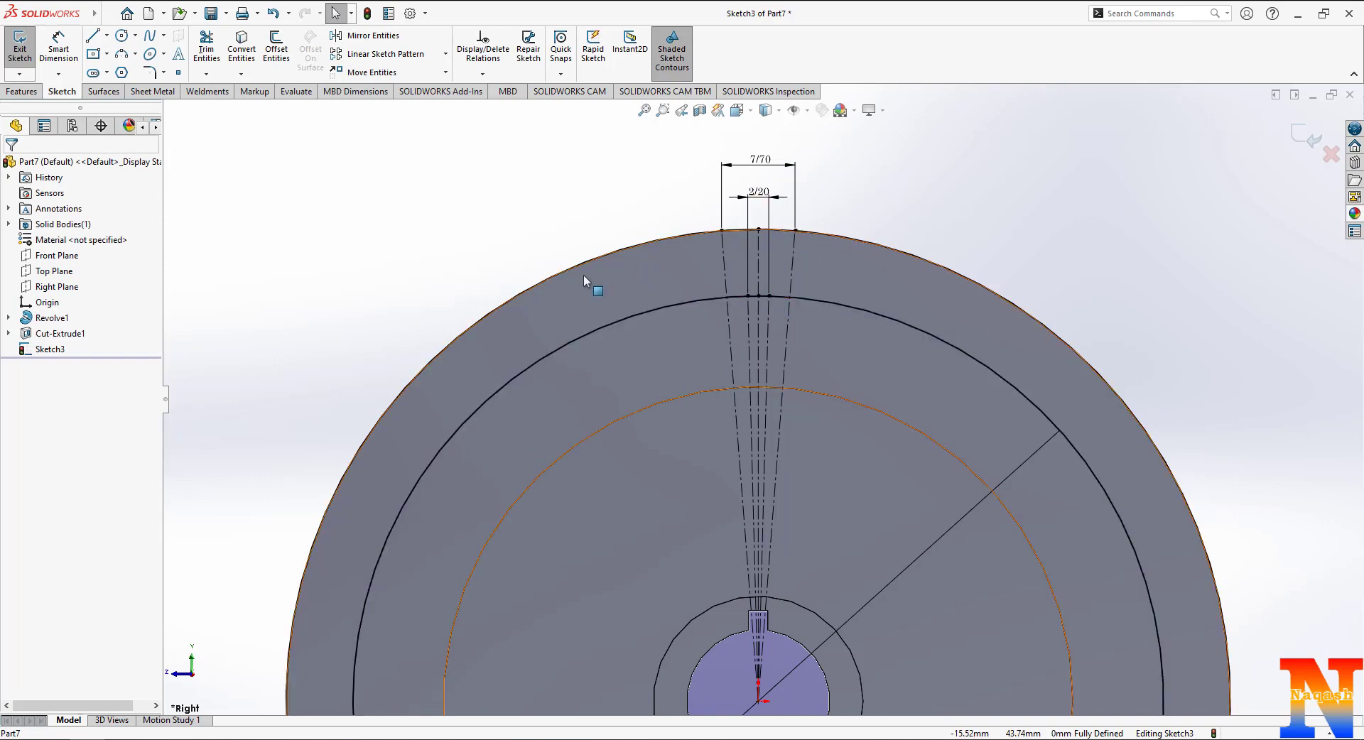
Step: Draw a three-point arc of about 11.3 mm radius from the outer slanted centerline's endpoint to the inner one's endpoint on the 85 mm circle
left_click(121, 53)
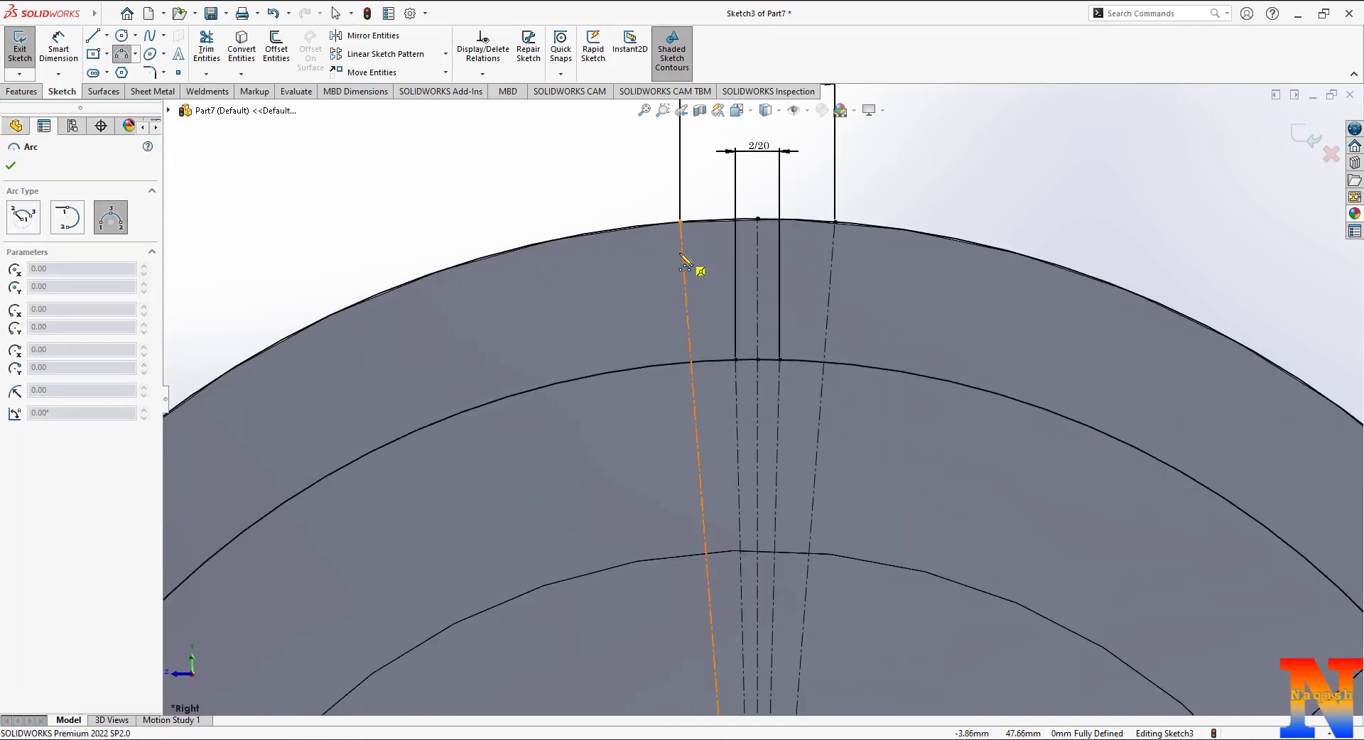
left_click(680, 222)
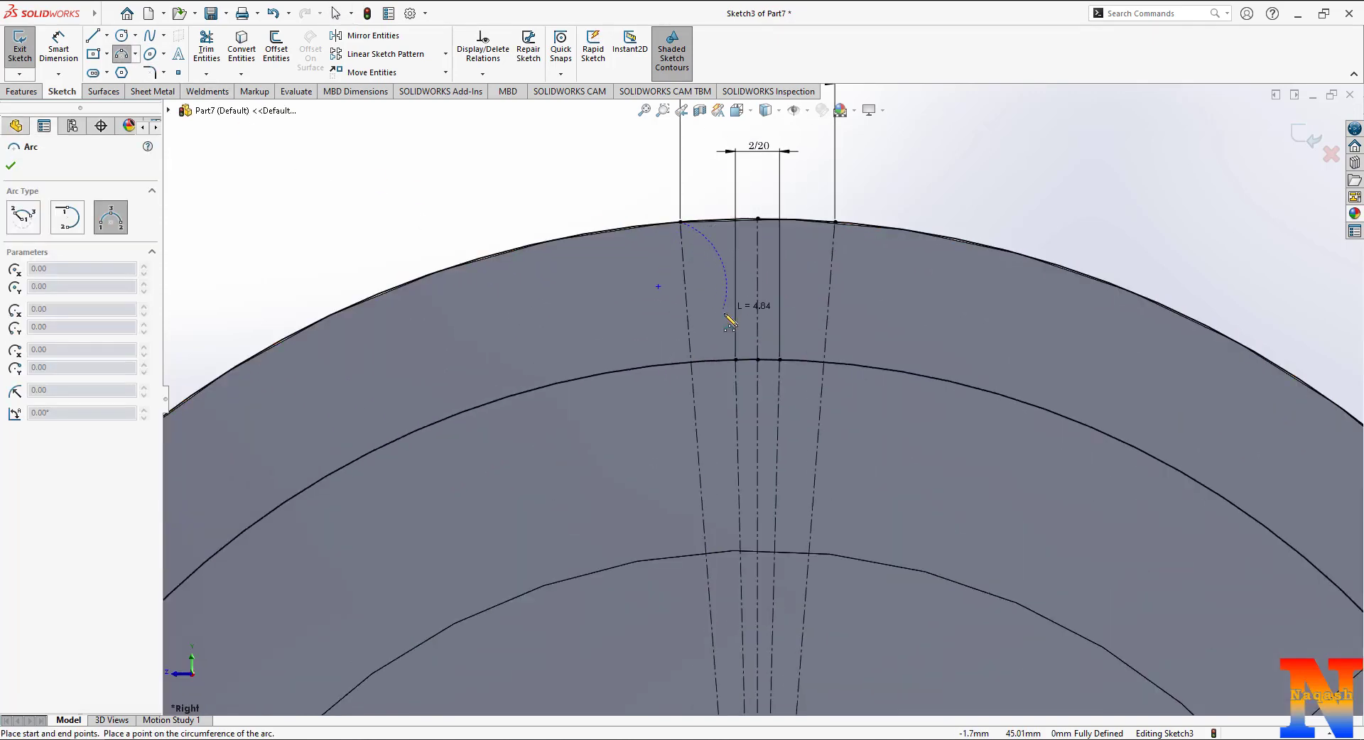
left_click(736, 359)
left_click(719, 285)
Step: Dimension the tooth flank arc with a radius of 14 mm
left_click(60, 50)
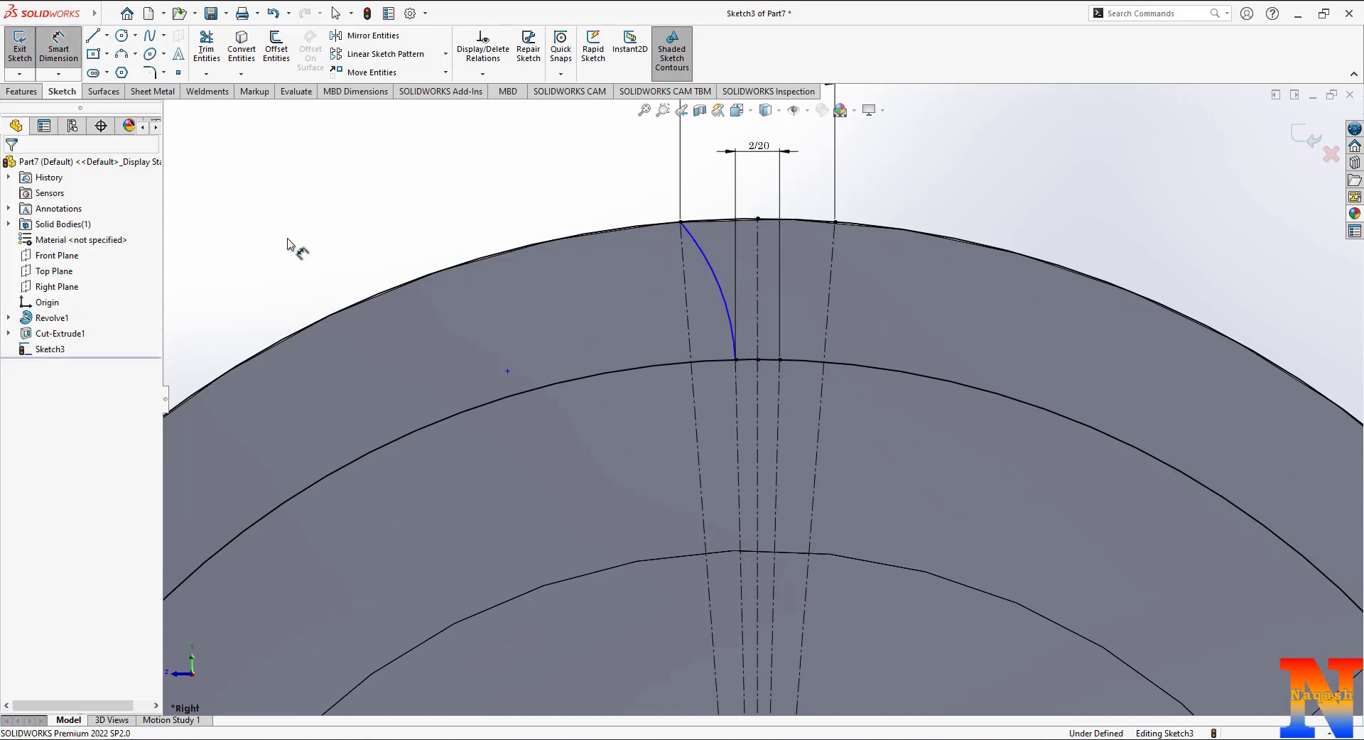
left_click(694, 260)
left_click(560, 206)
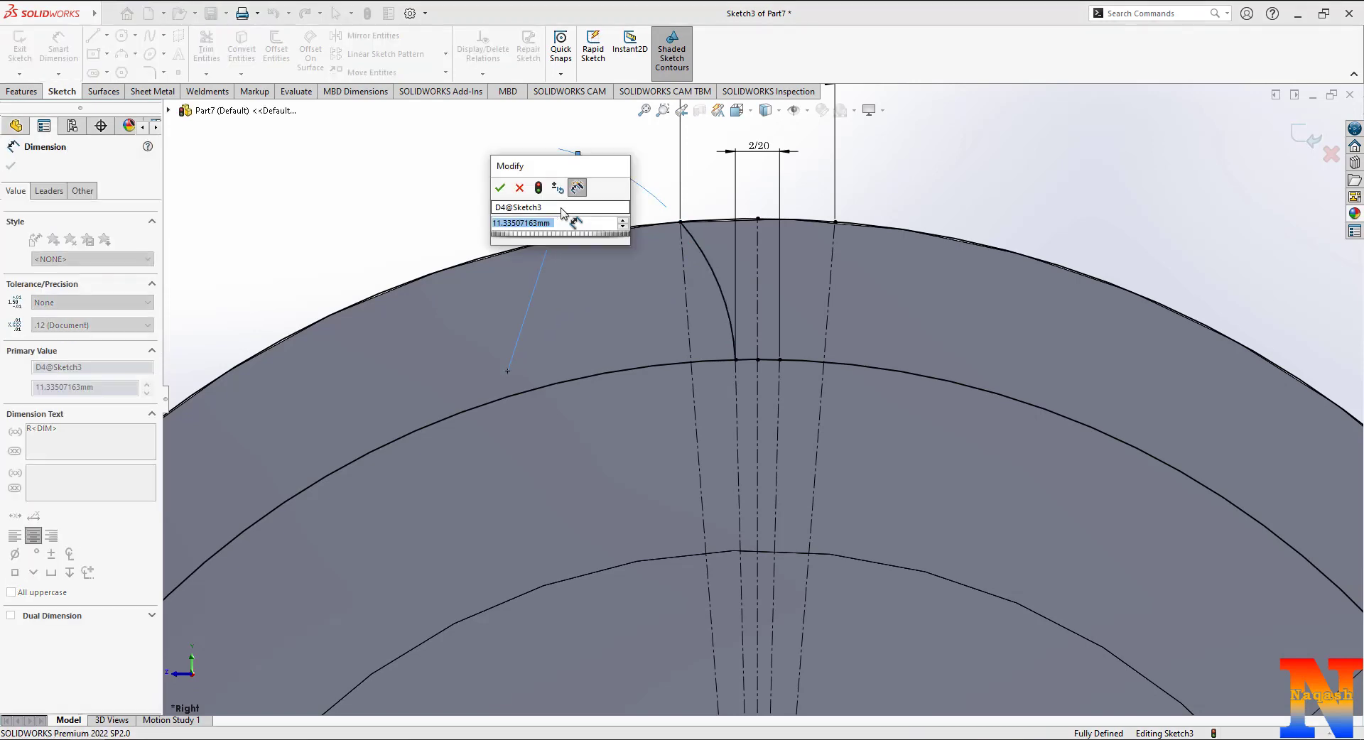
type("14")
key("Return")
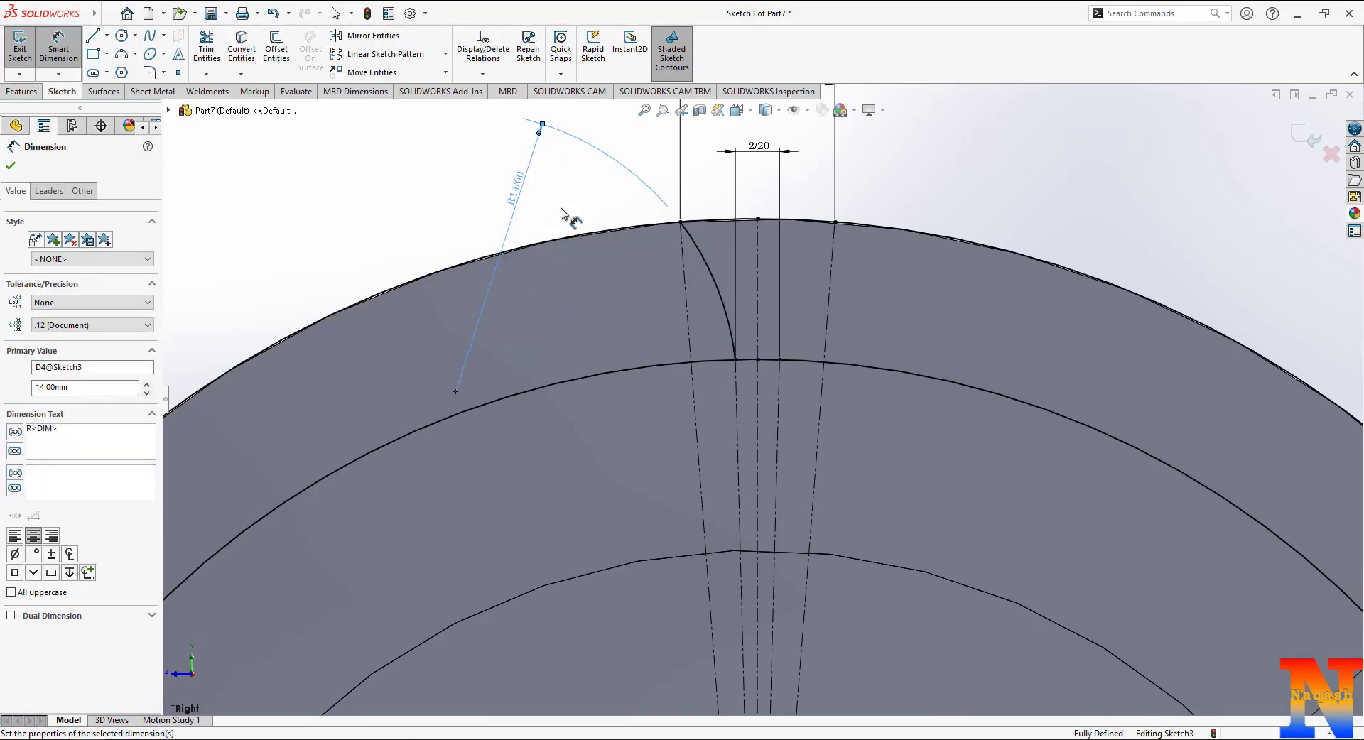
key("Escape")
Step: Mirror the 14 mm flank arc about the vertical centerline
left_click(373, 35)
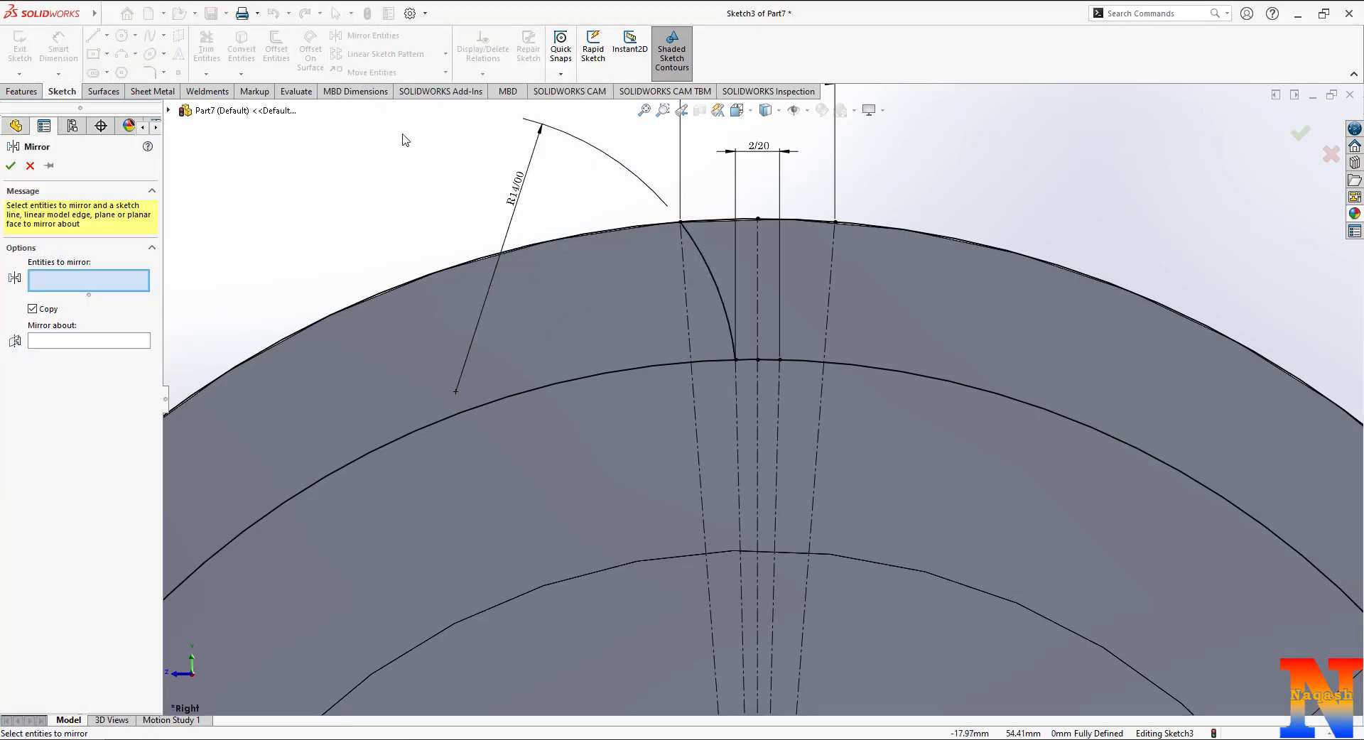
left_click(700, 270)
left_click(123, 344)
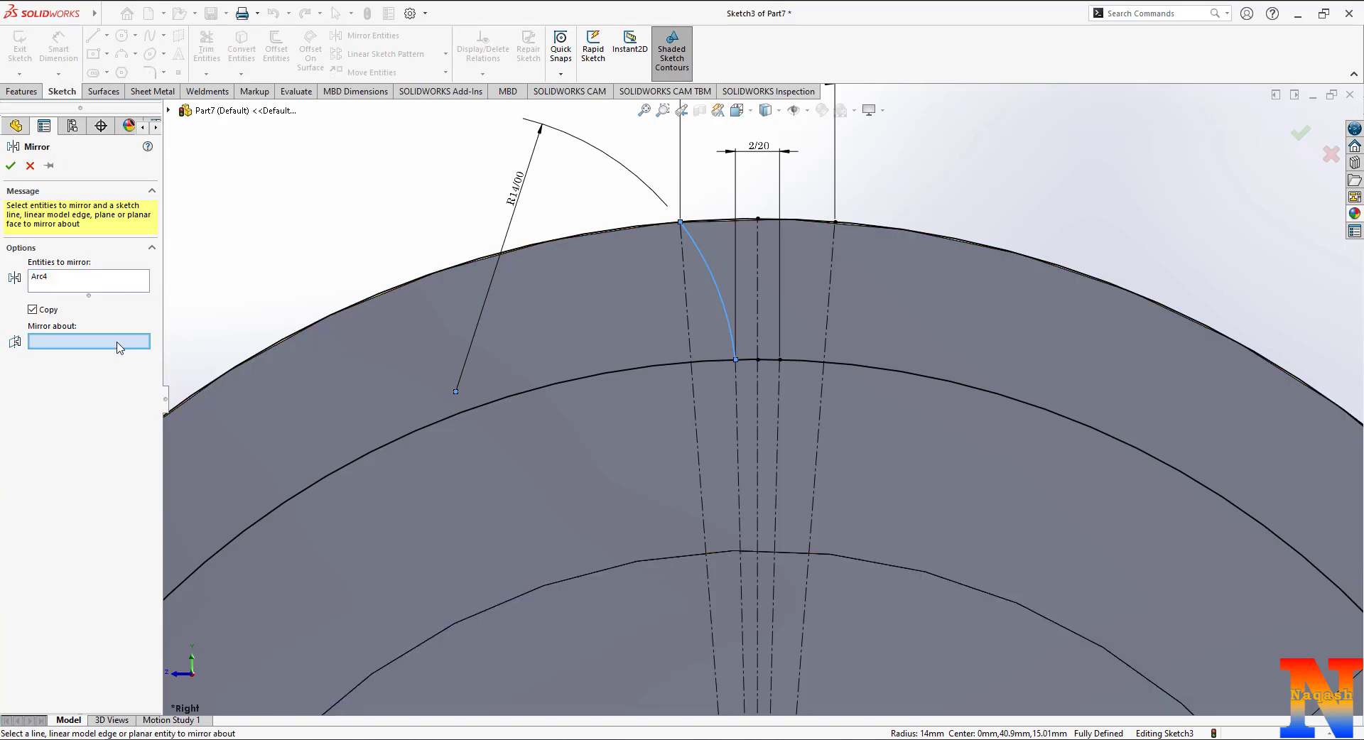
left_click(759, 268)
left_click(10, 166)
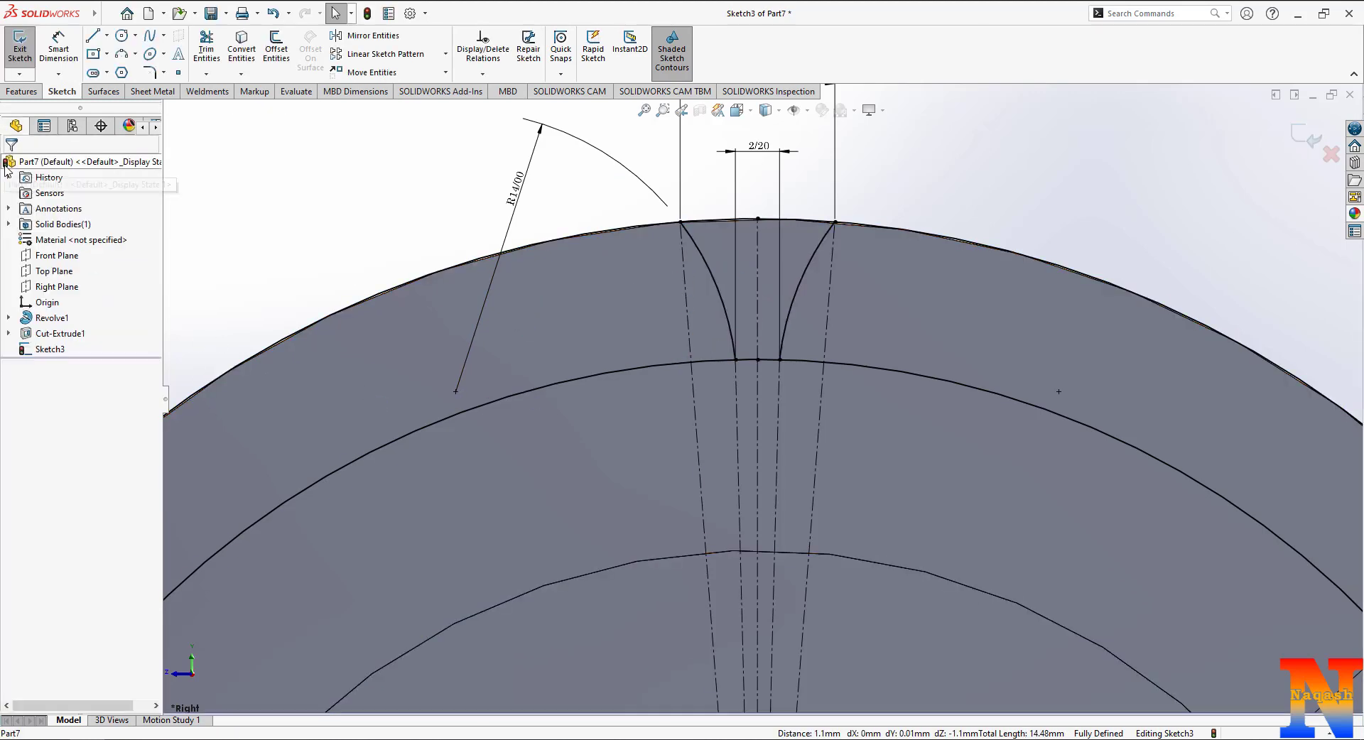
Step: Trim the outer circle and the 85 mm circle so only their segments between the two flank arcs remain, closing the tooth-gap profile
left_click(206, 49)
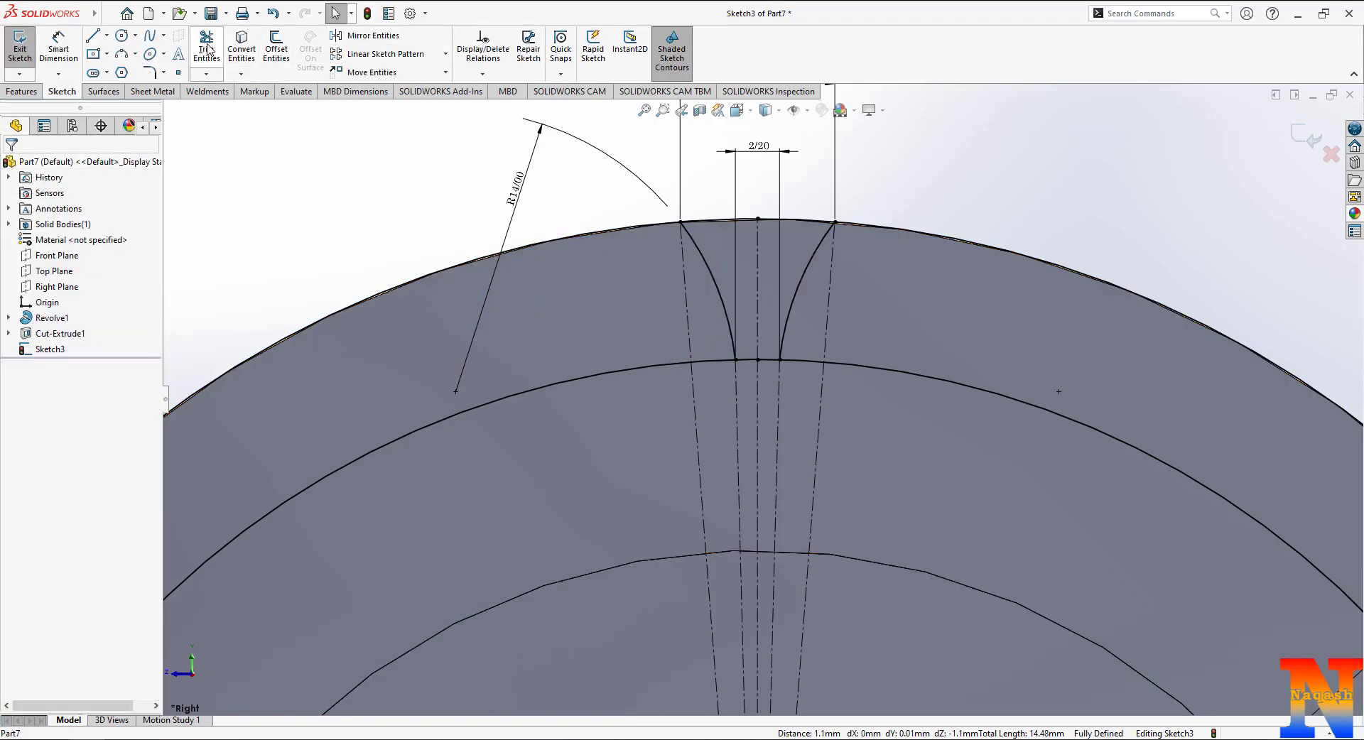
left_click(558, 241)
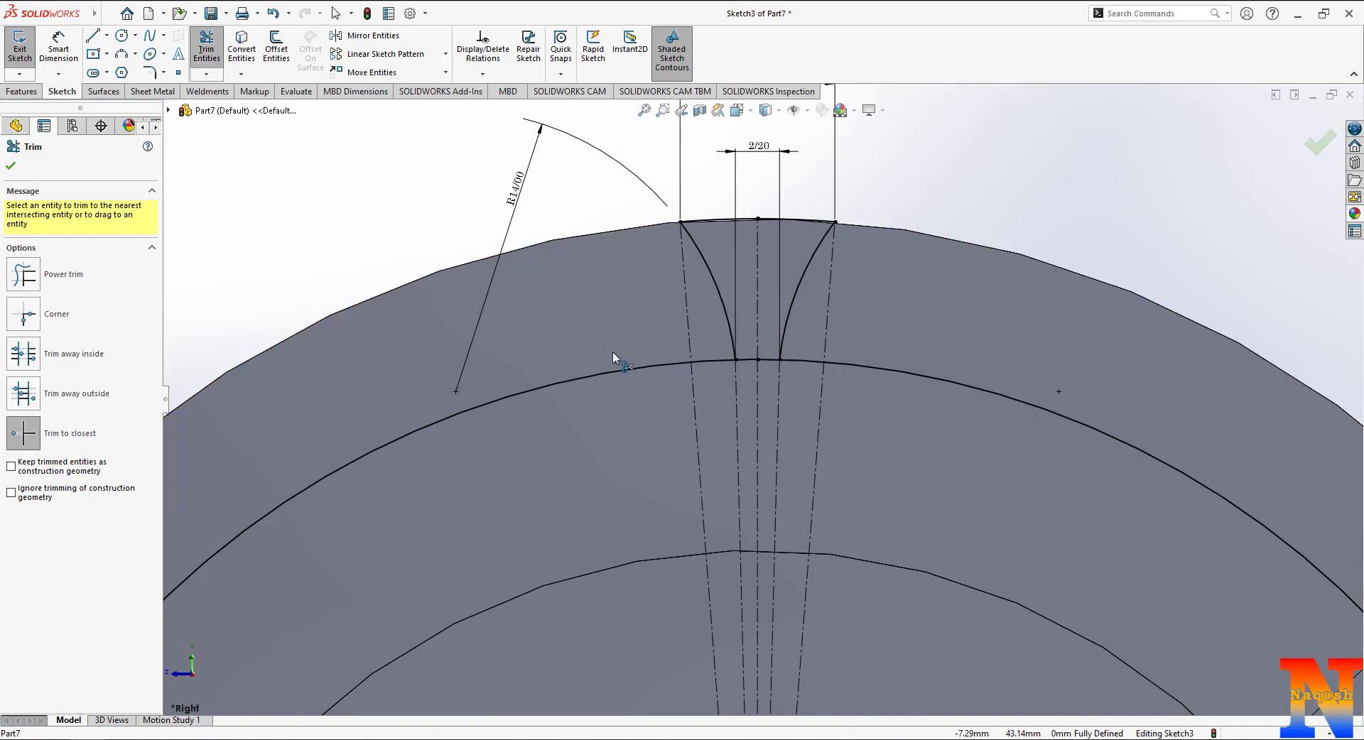
left_click(625, 371)
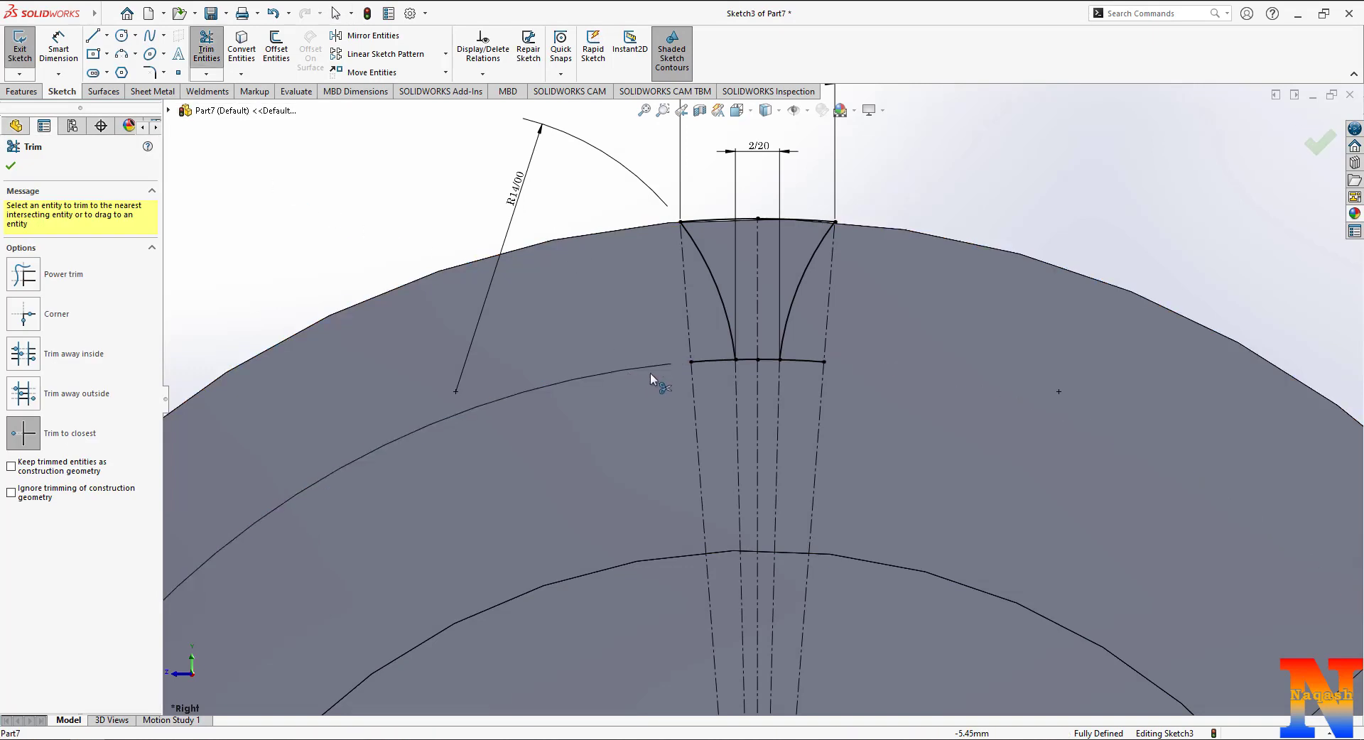
left_click(803, 361)
left_click(663, 110)
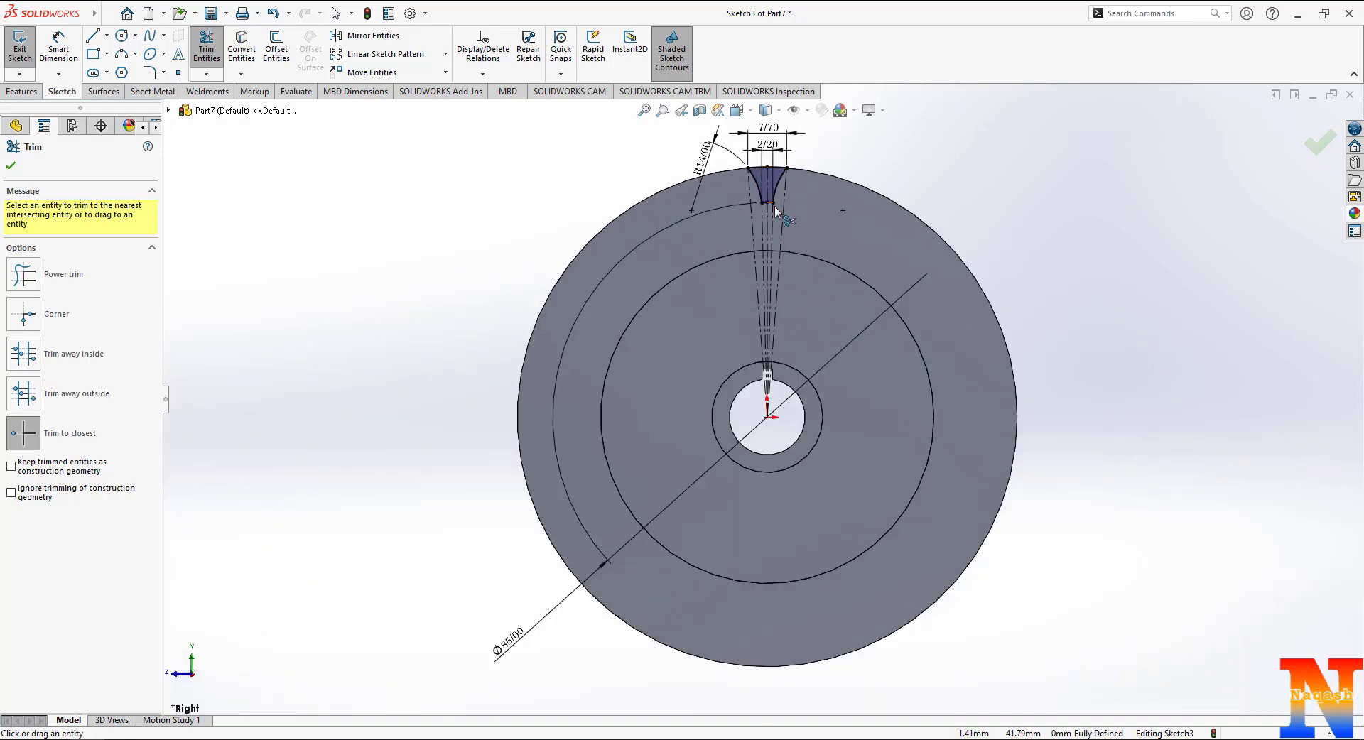
key("Escape")
Step: Create a circular sketch pattern of the four tooth-gap arcs around the origin with 28 equally spaced instances over 360 degrees
left_click(446, 53)
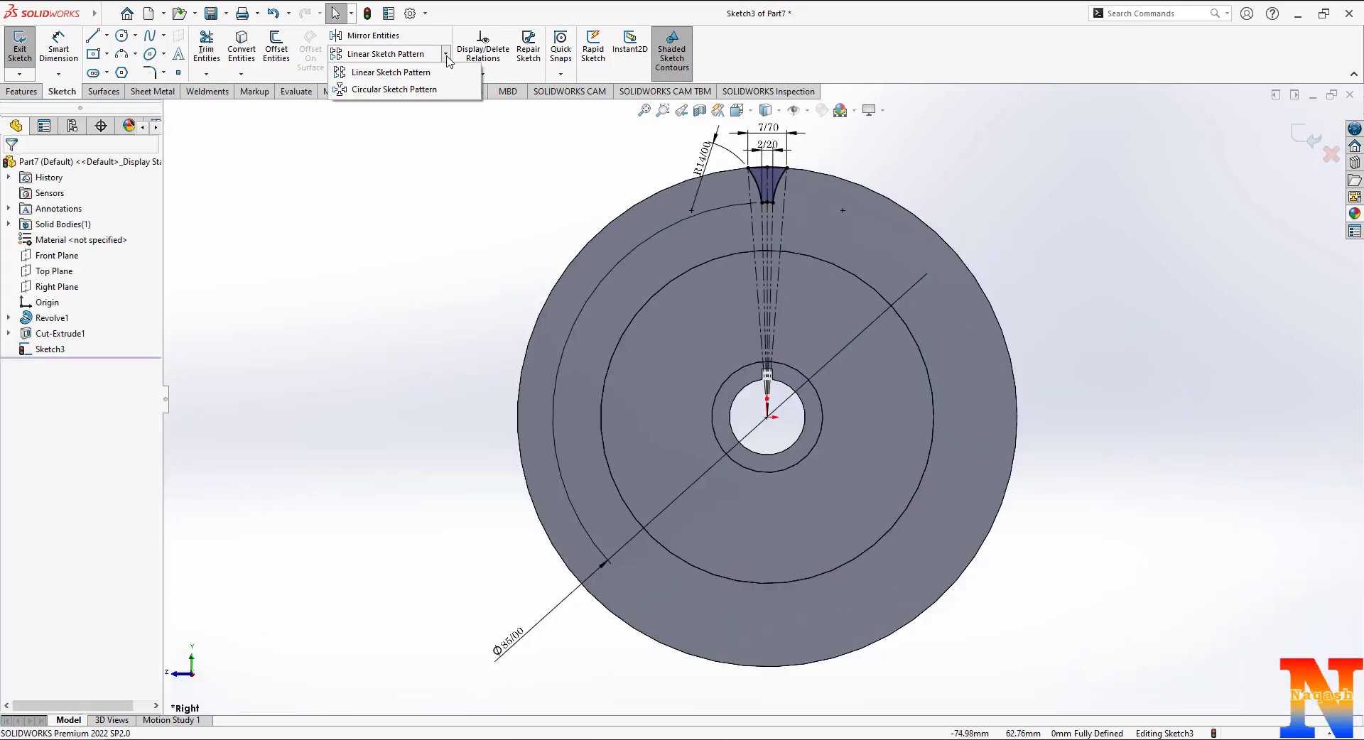
left_click(346, 94)
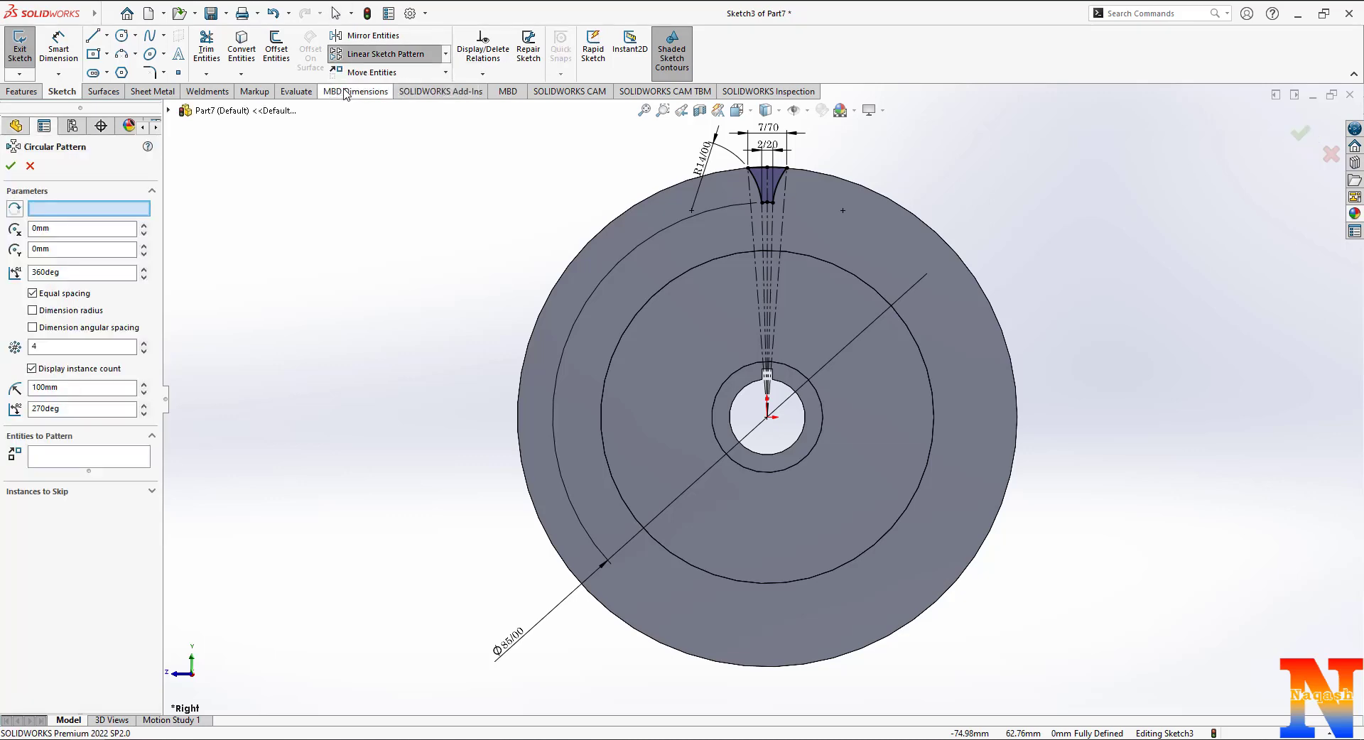
left_click(766, 181)
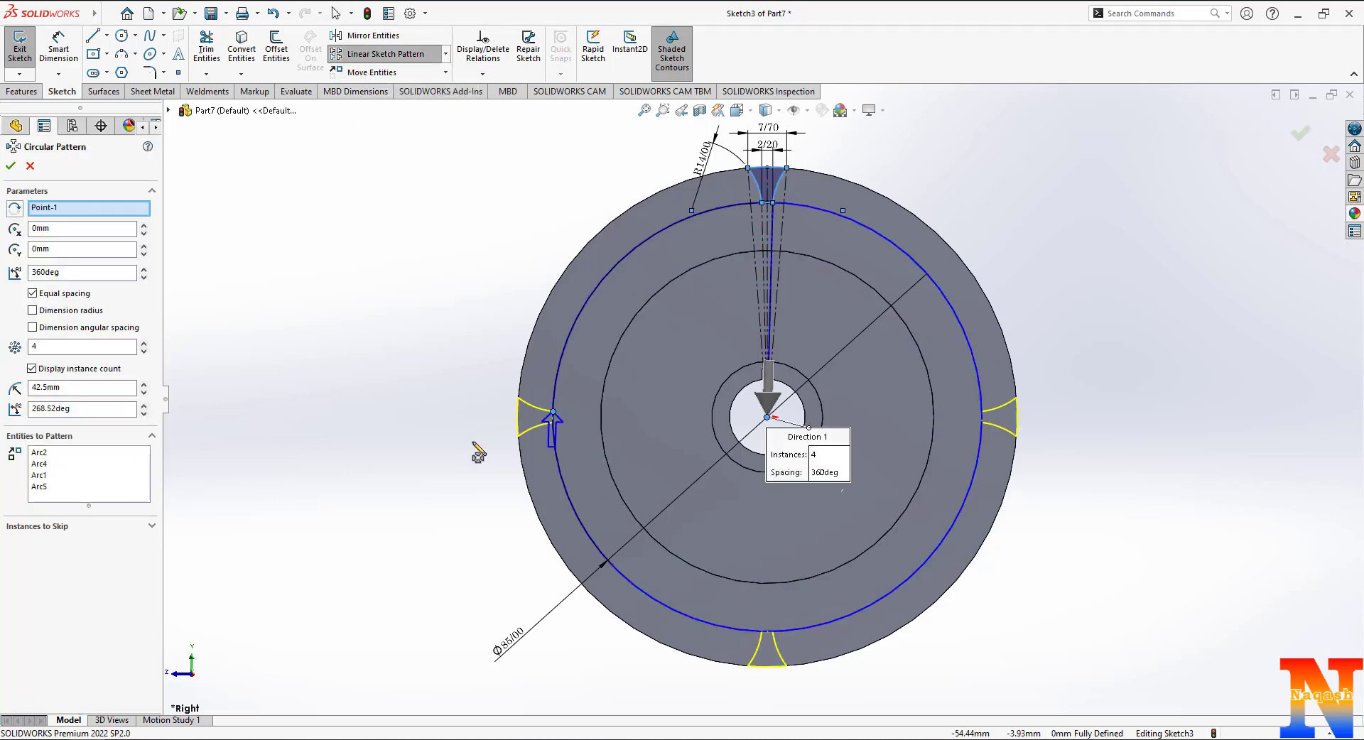
left_click(27, 346)
type("28")
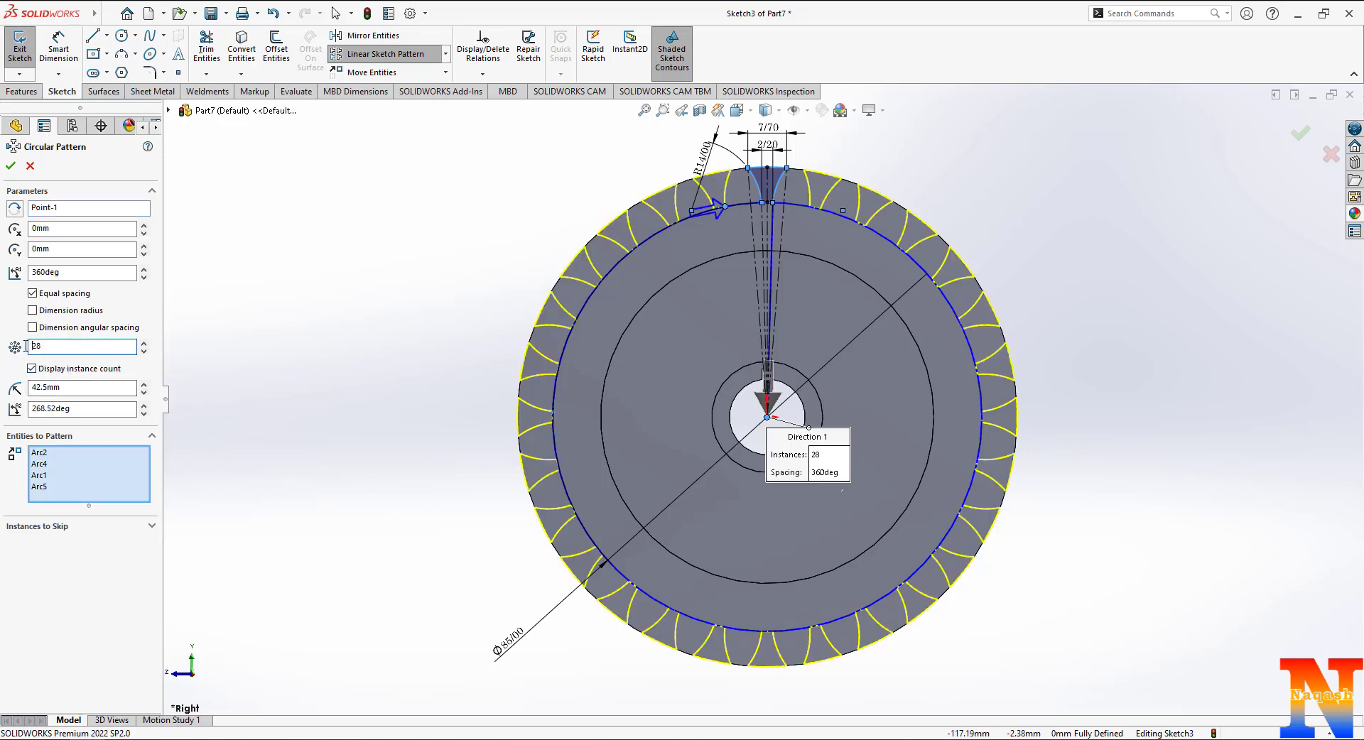
left_click(11, 167)
Step: Extruded-cut the patterned tooth-gap sketch through the gear blank in both directions, using Up To Next for each
left_click(21, 91)
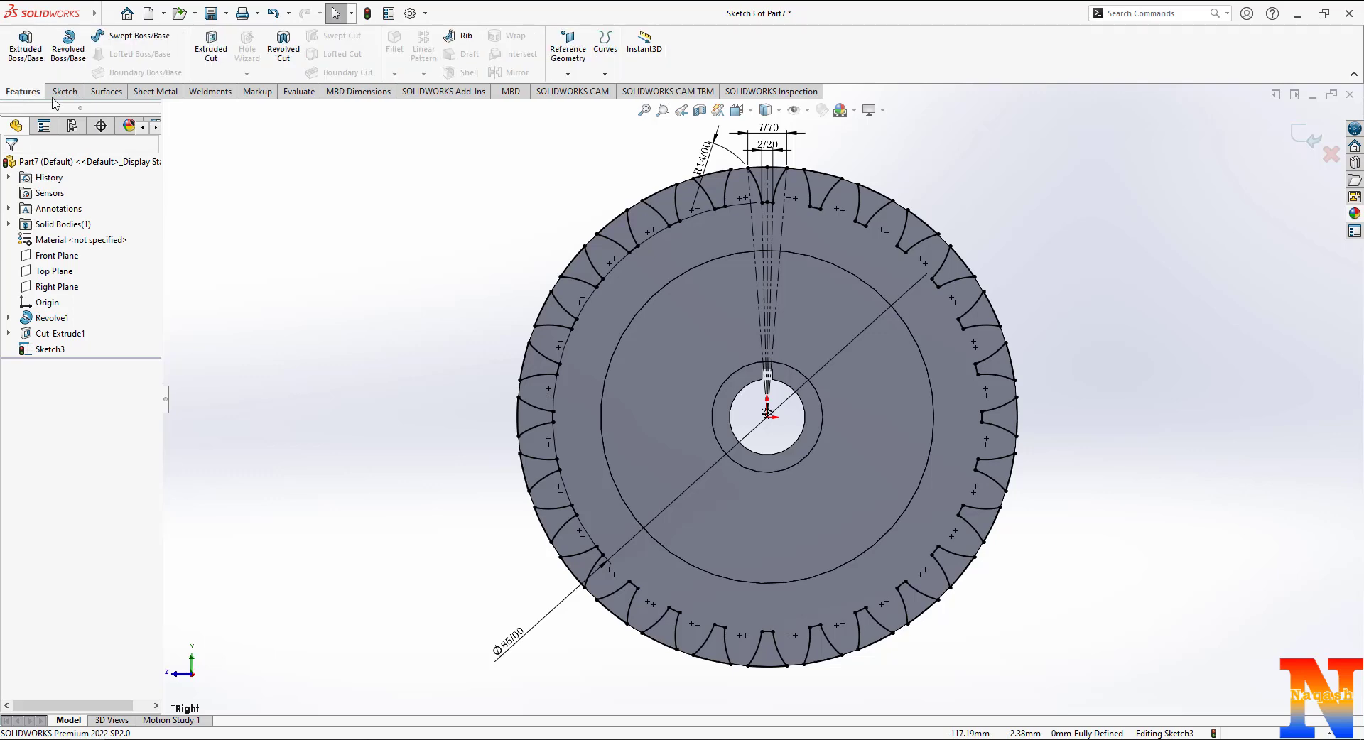
left_click(212, 47)
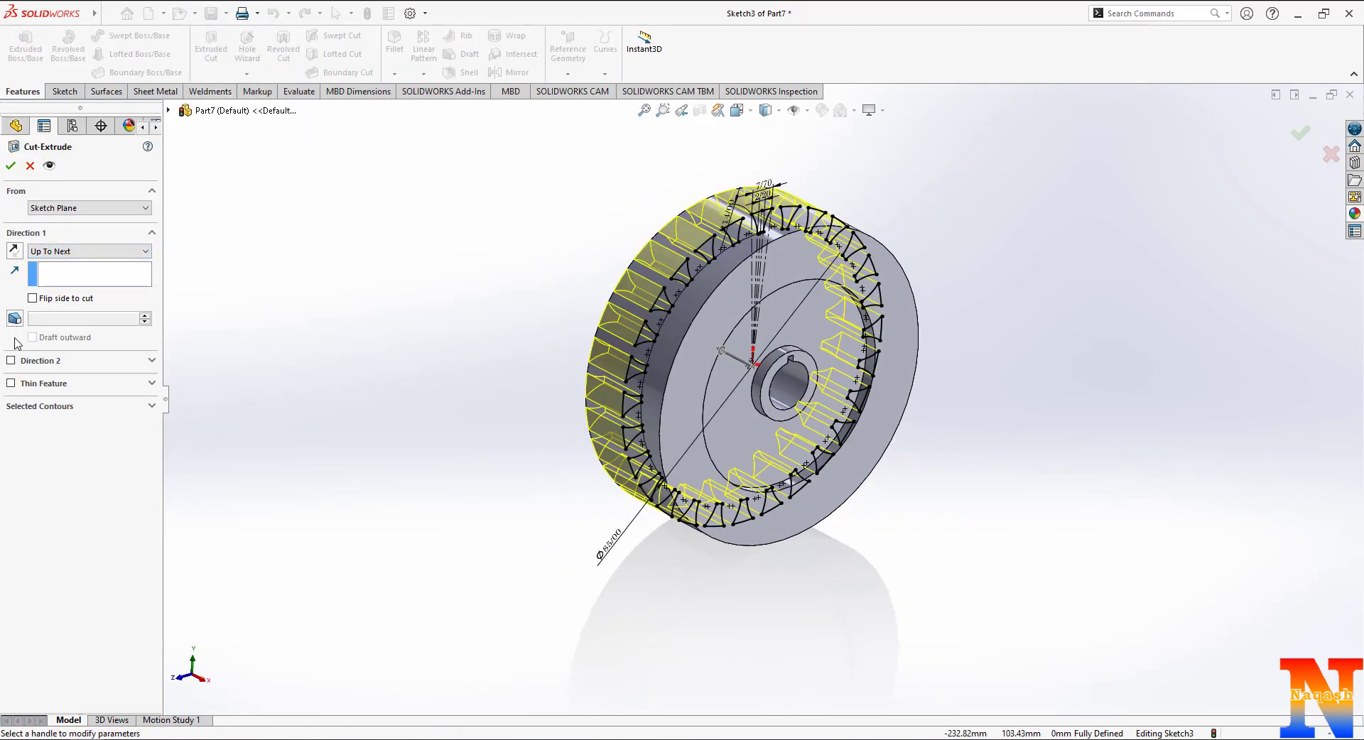
left_click(10, 361)
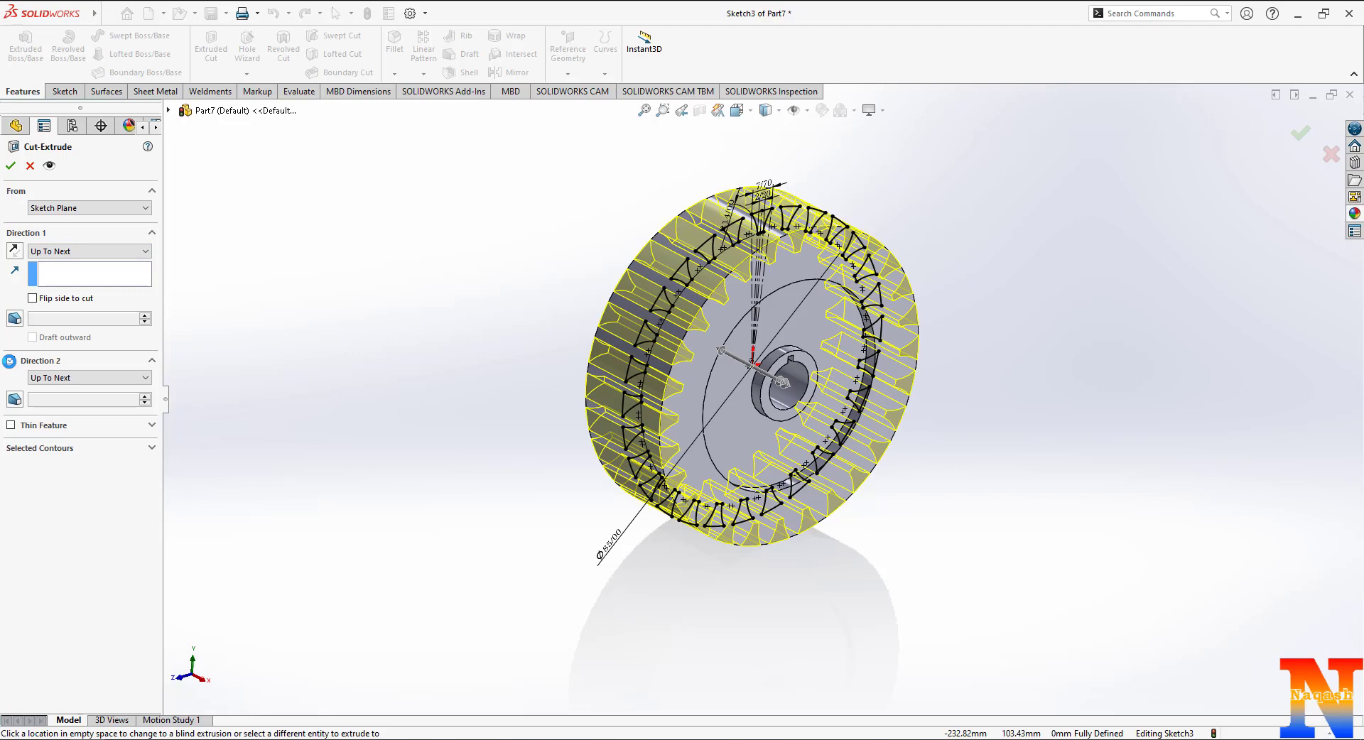
left_click(10, 167)
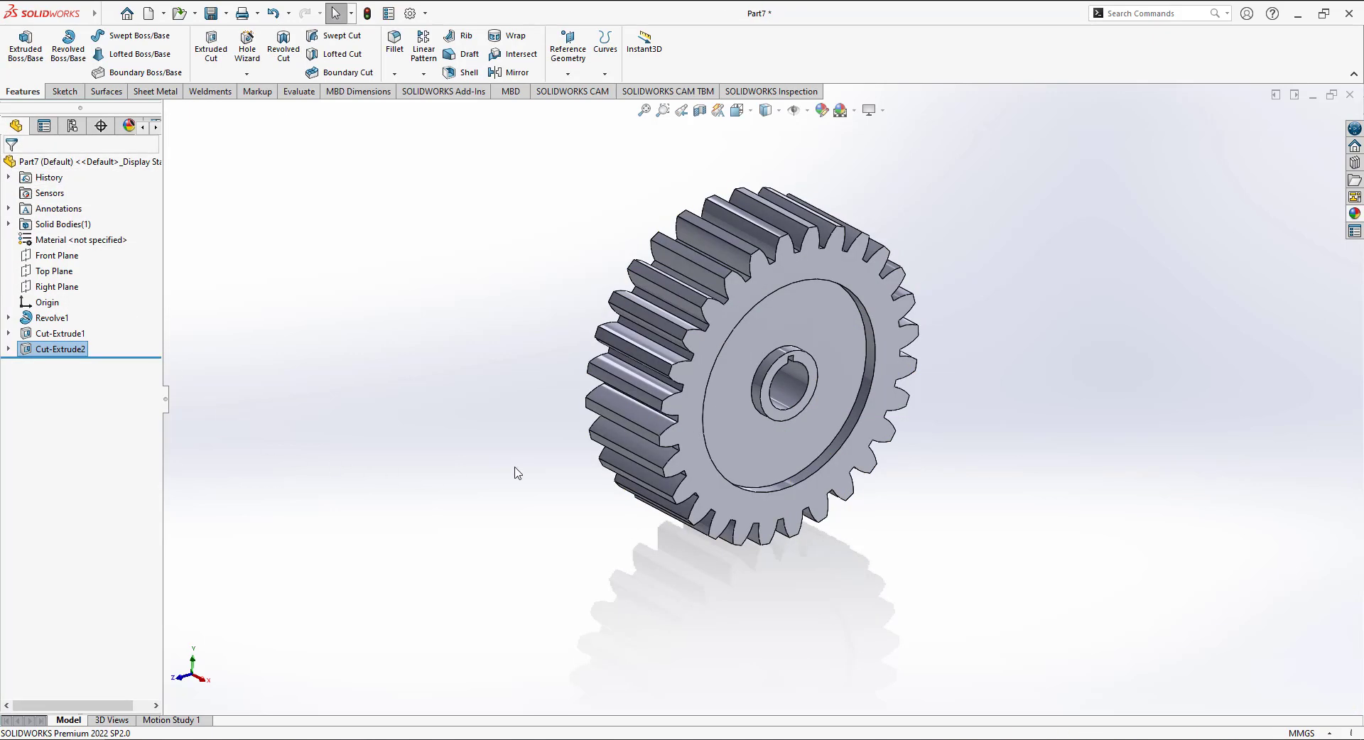
Step: Assign Alloy Steel as the gear part's material
middle_click_drag(516, 473, 679, 515)
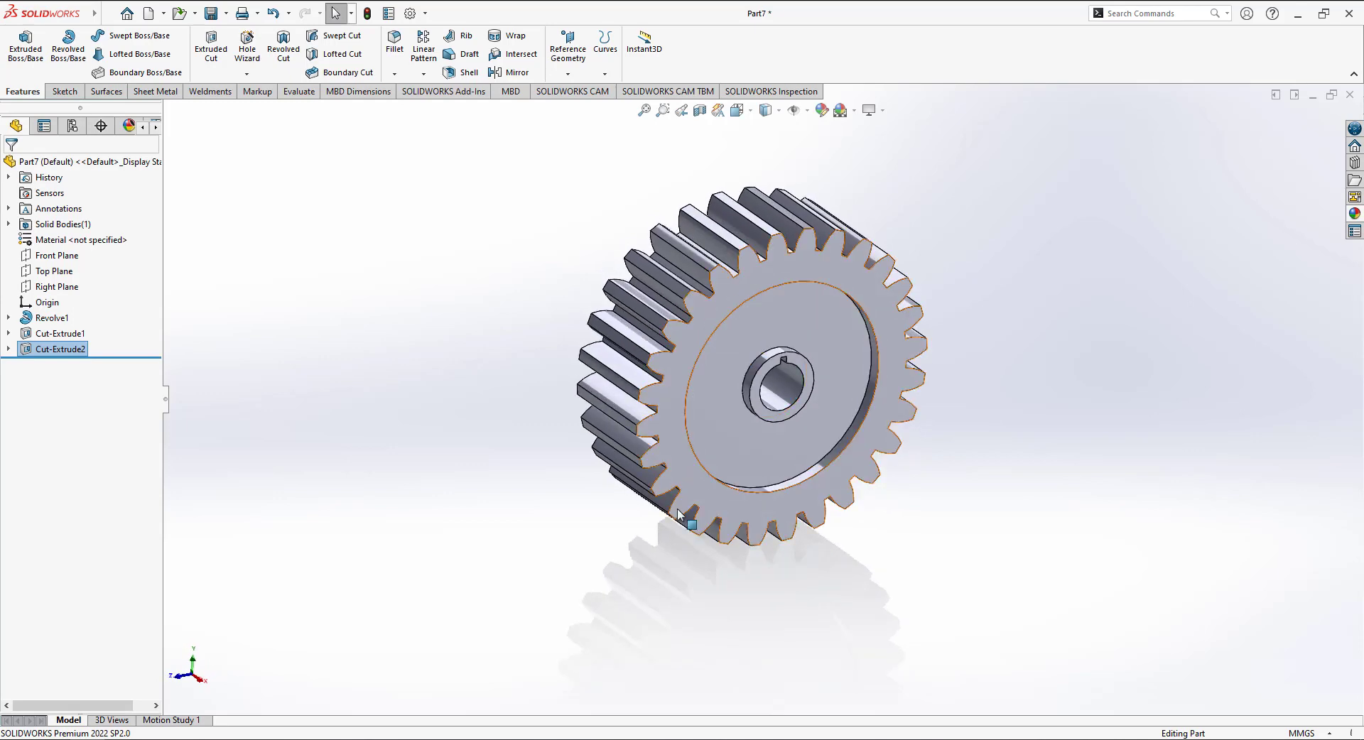
right_click(47, 246)
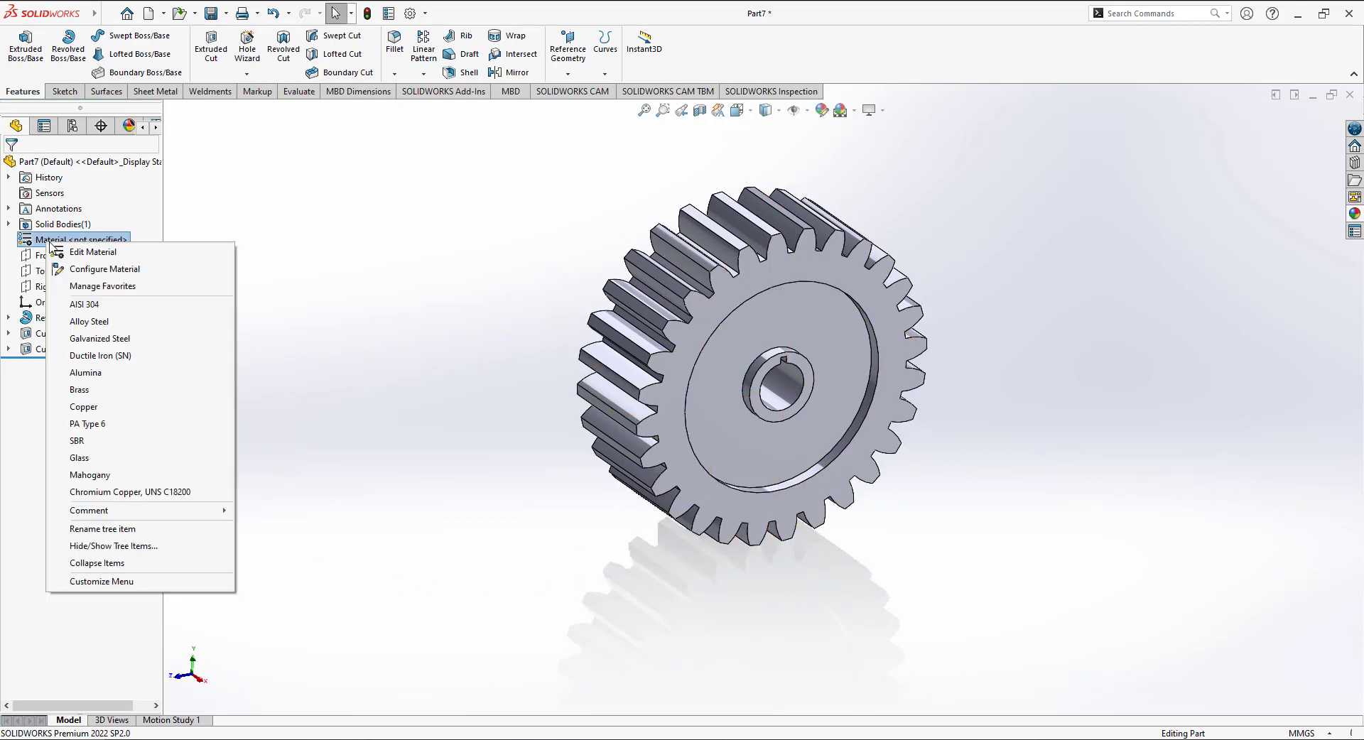
left_click(83, 323)
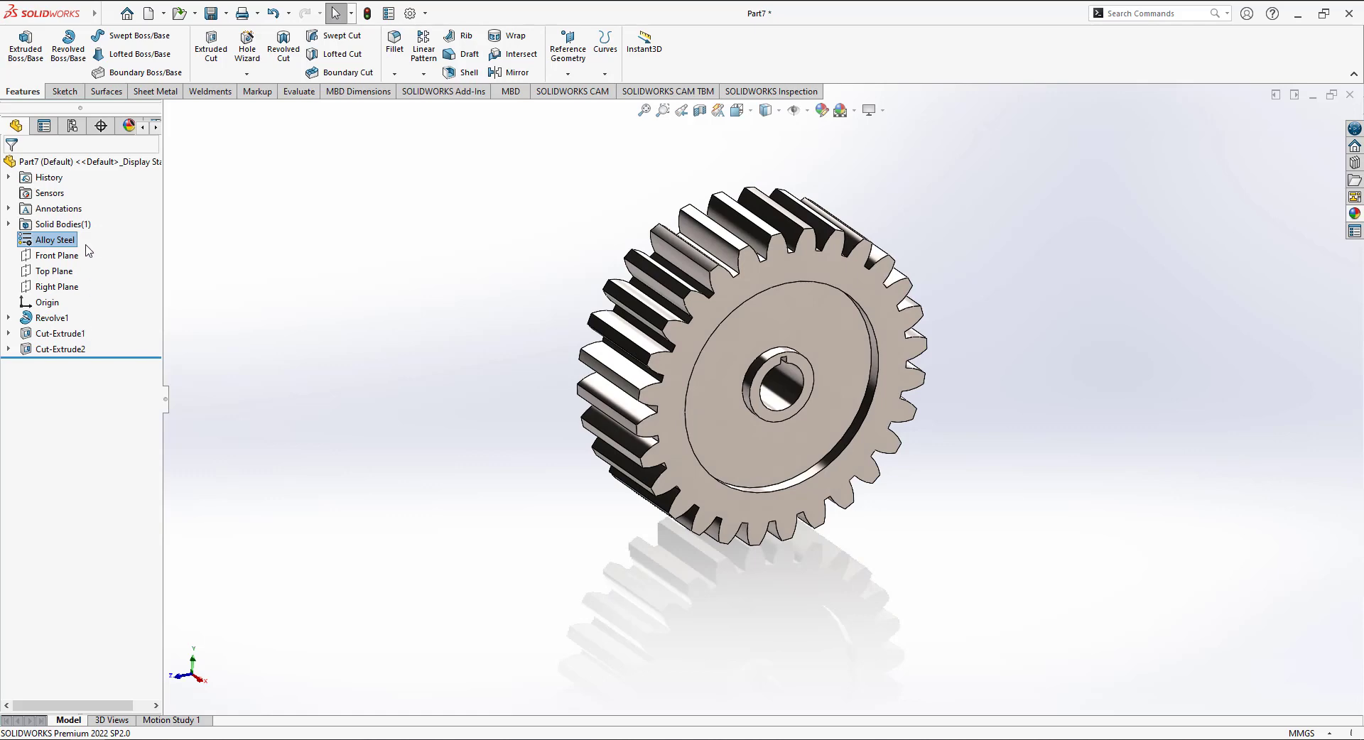
Step: Try the polished, brushed and satin finish stainless steel appearances on the whole part, and apply matte steel
right_click(71, 165)
left_click(102, 139)
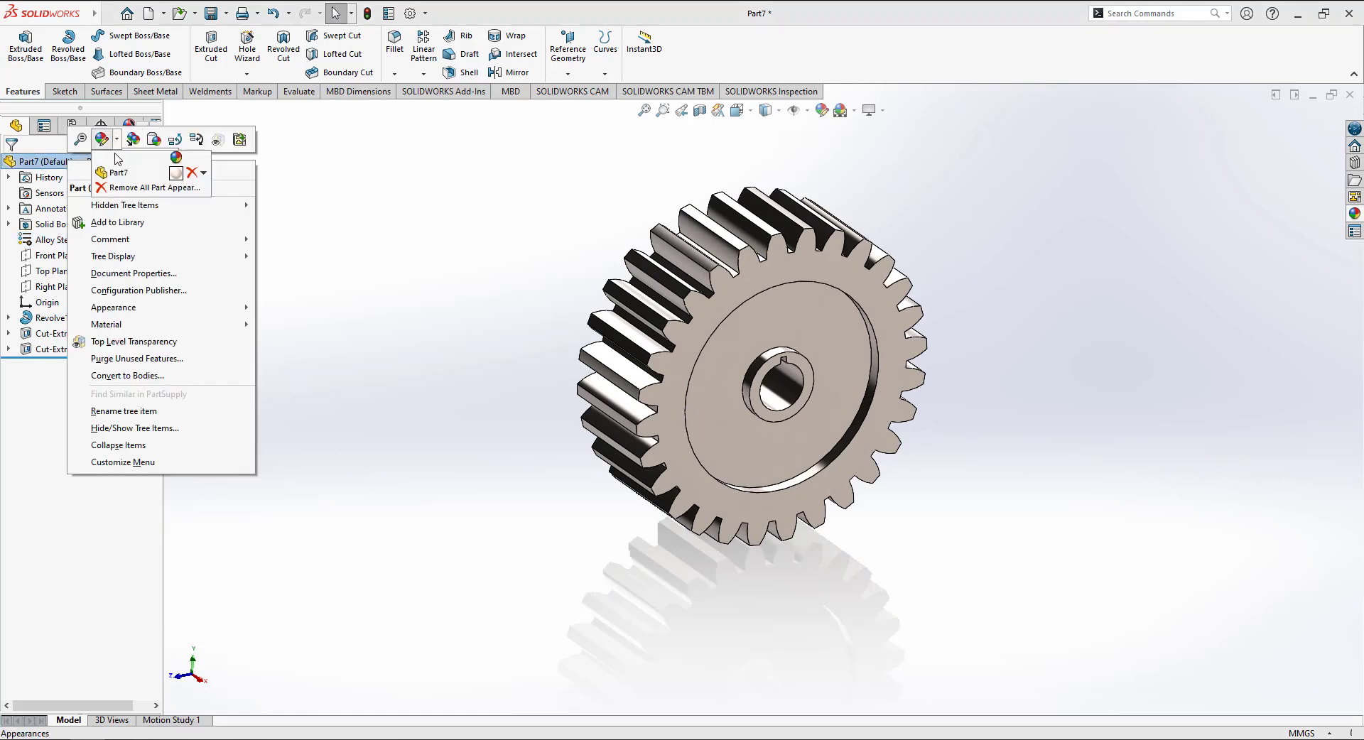
left_click(177, 172)
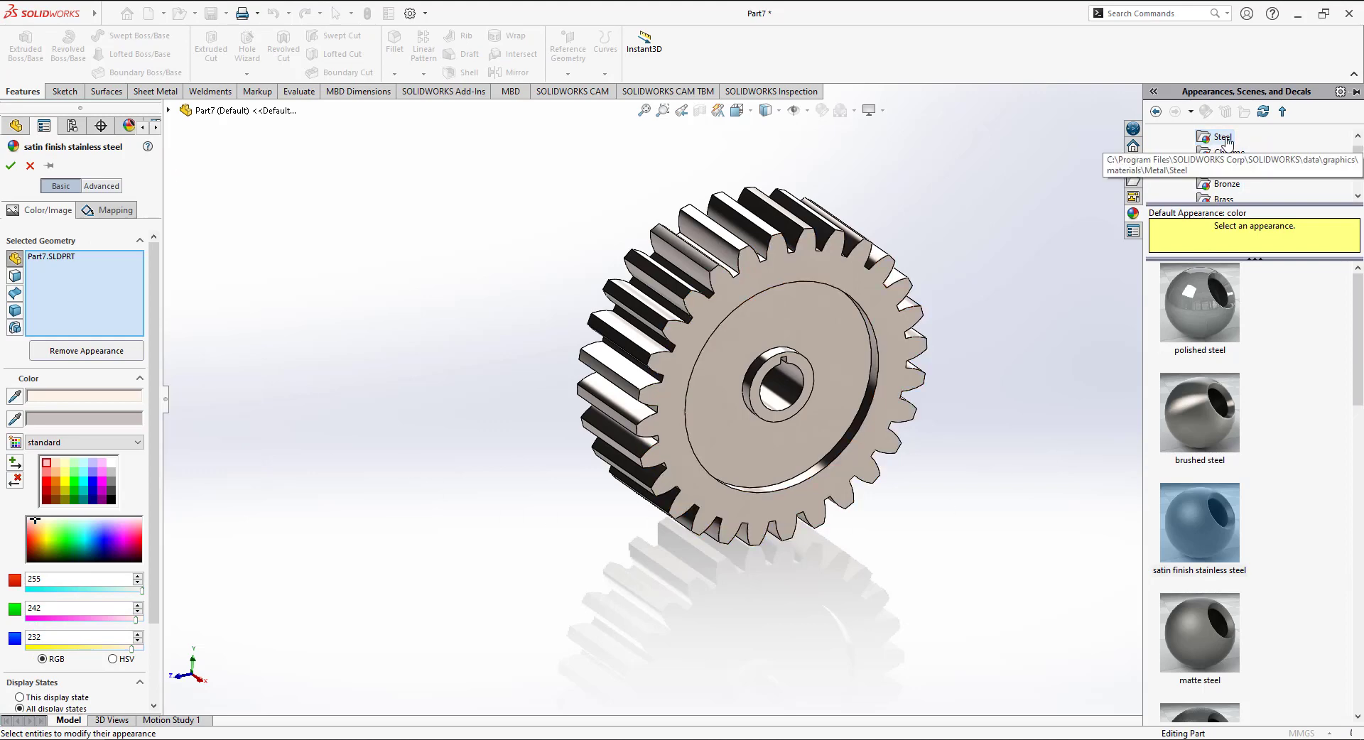
left_click(1204, 313)
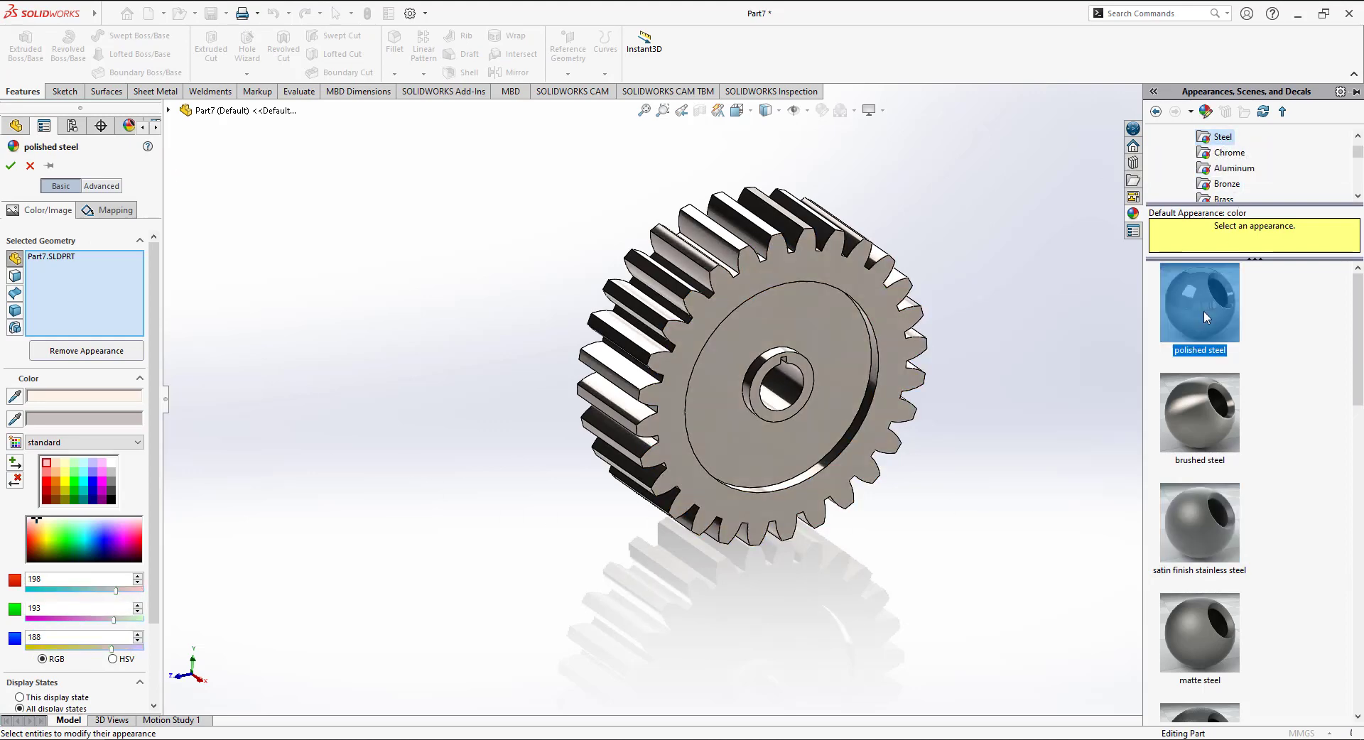
left_click(1203, 405)
left_click(1208, 508)
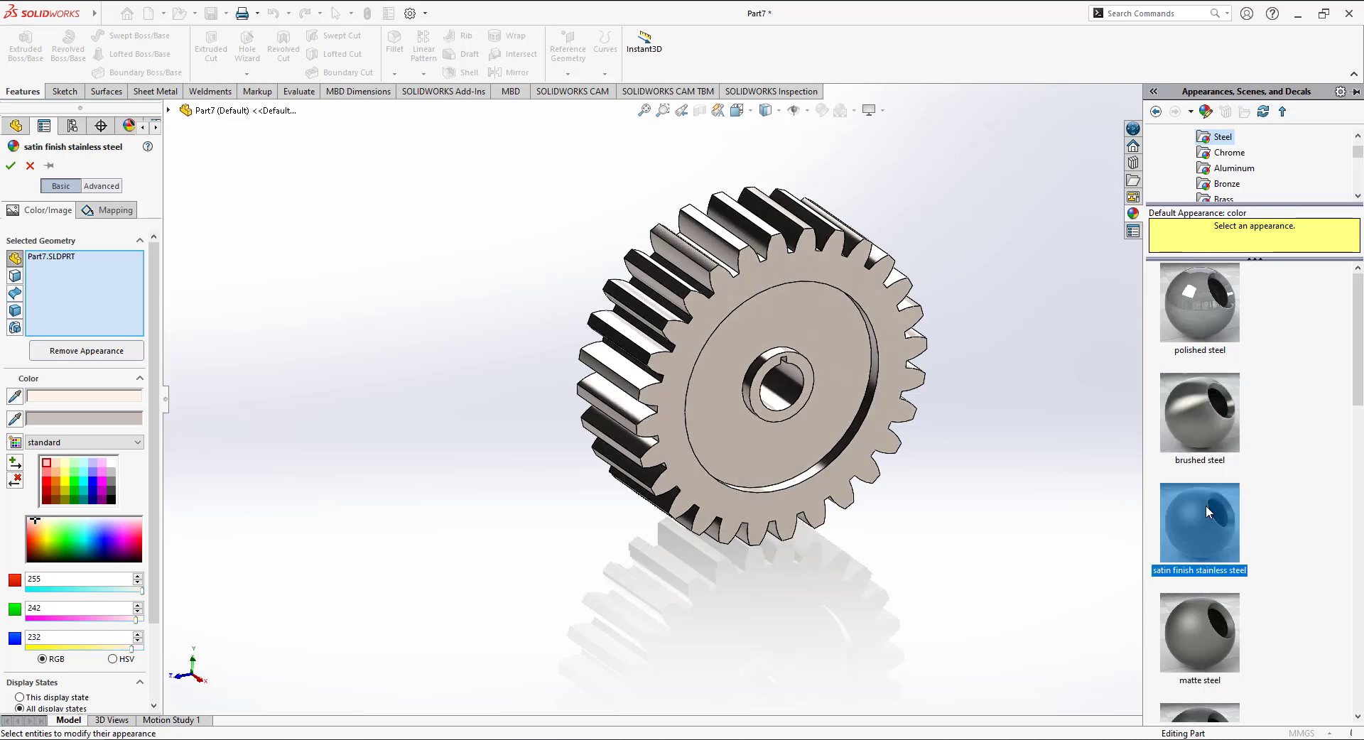
left_click(1201, 624)
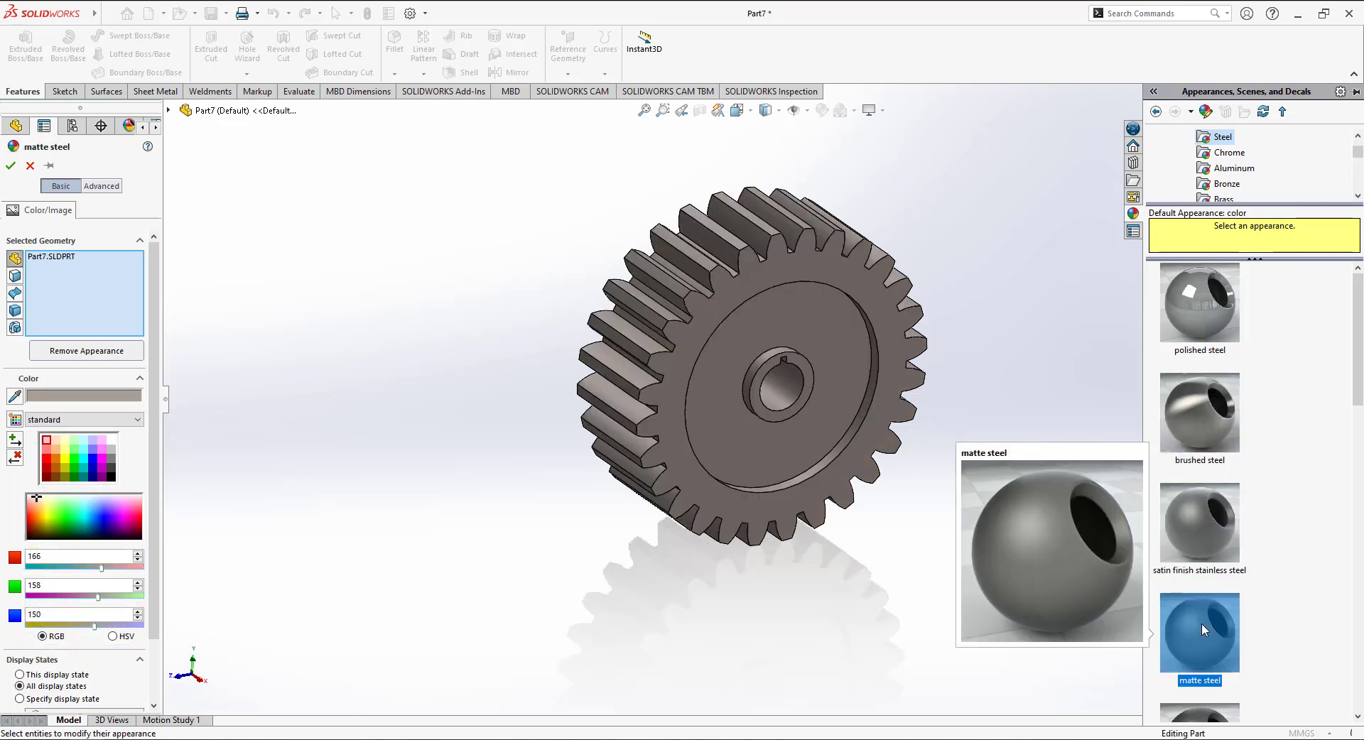
left_click(10, 166)
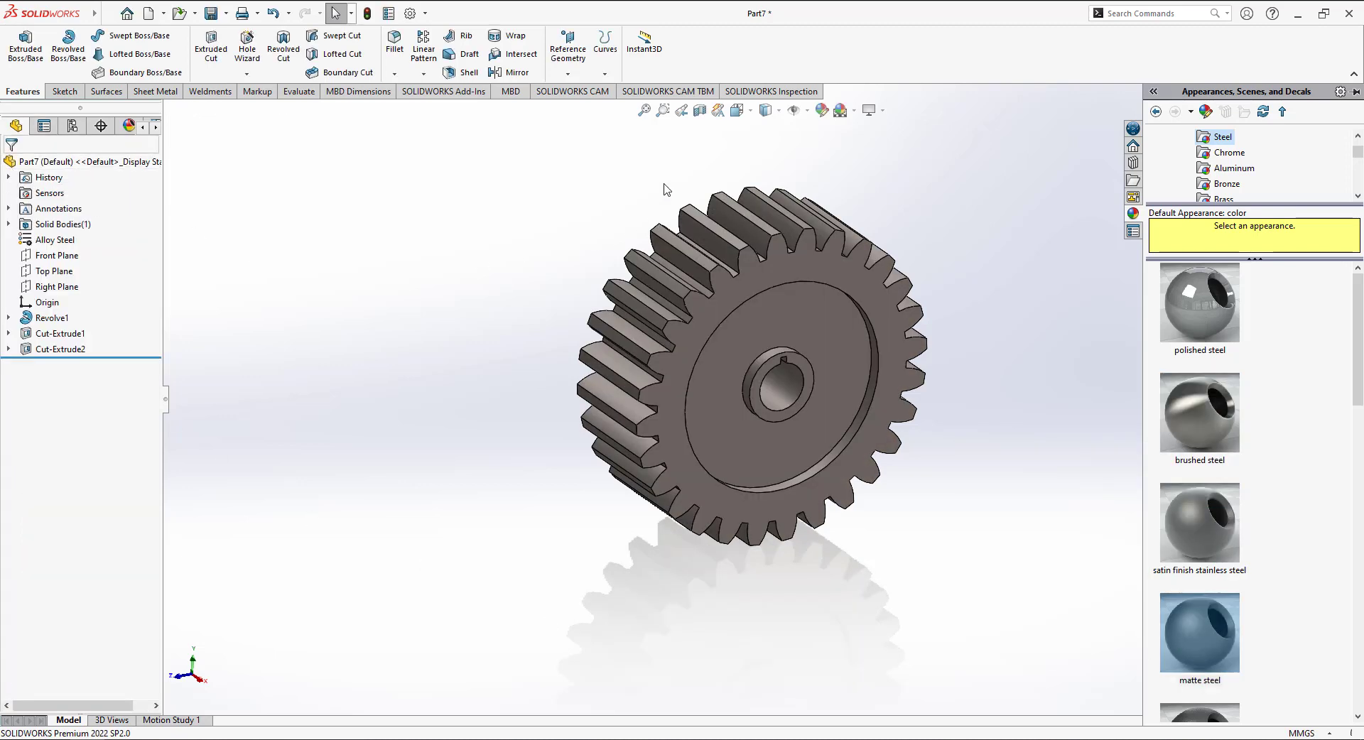
Step: Orient the model to the Isometric view to show the finished gear
left_click(737, 110)
left_click(826, 150)
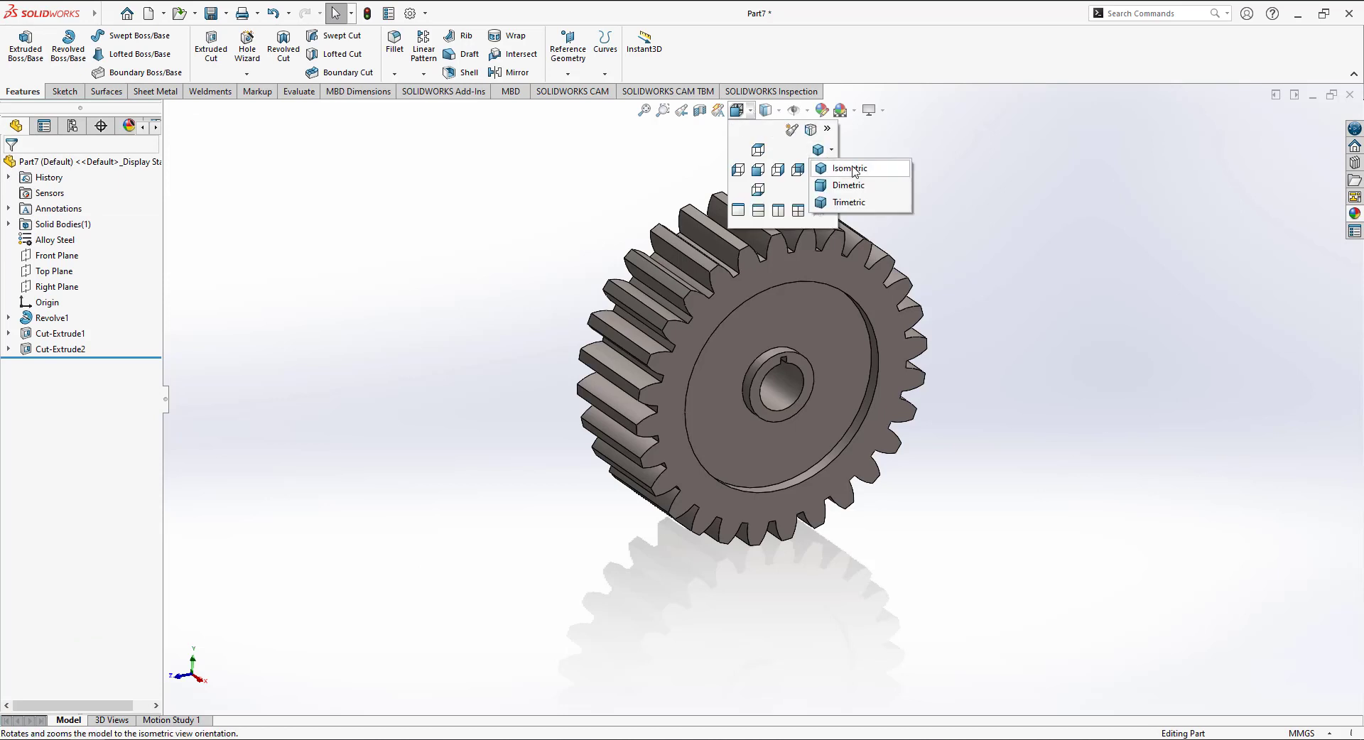
left_click(855, 170)
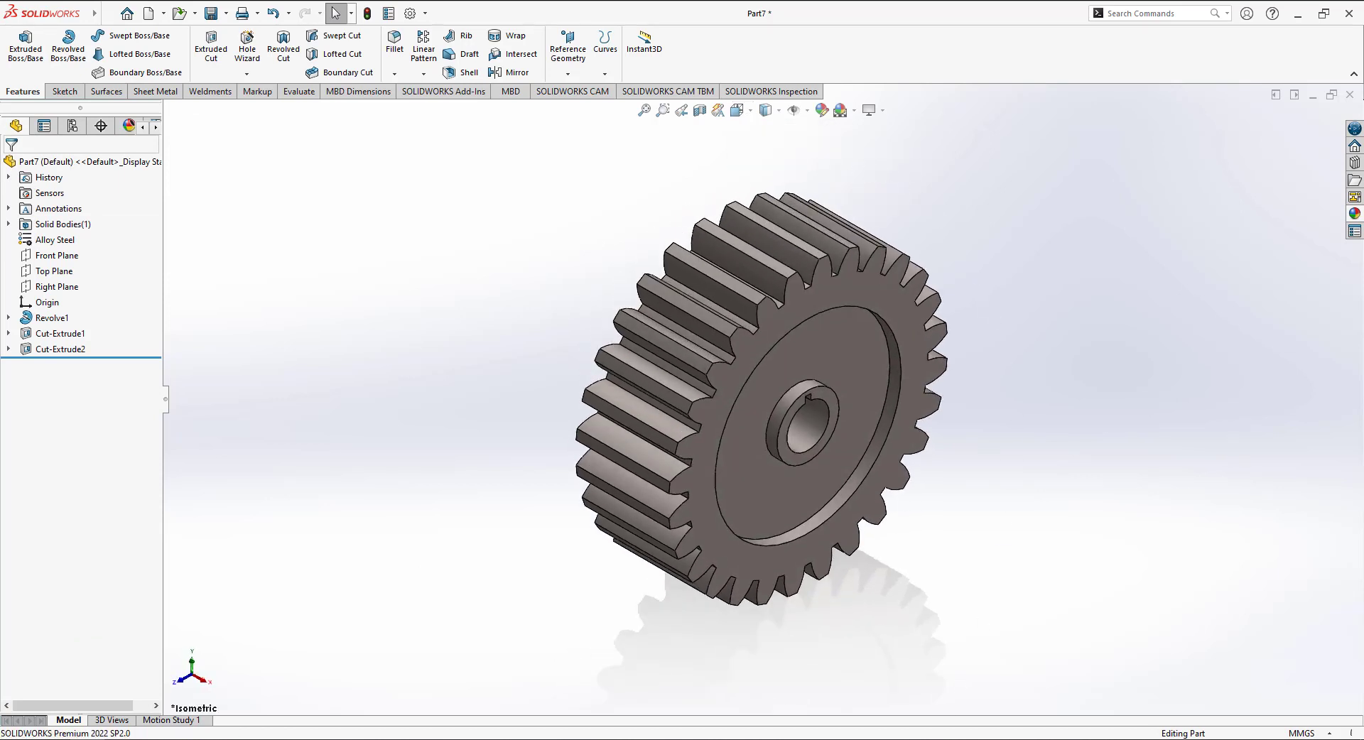